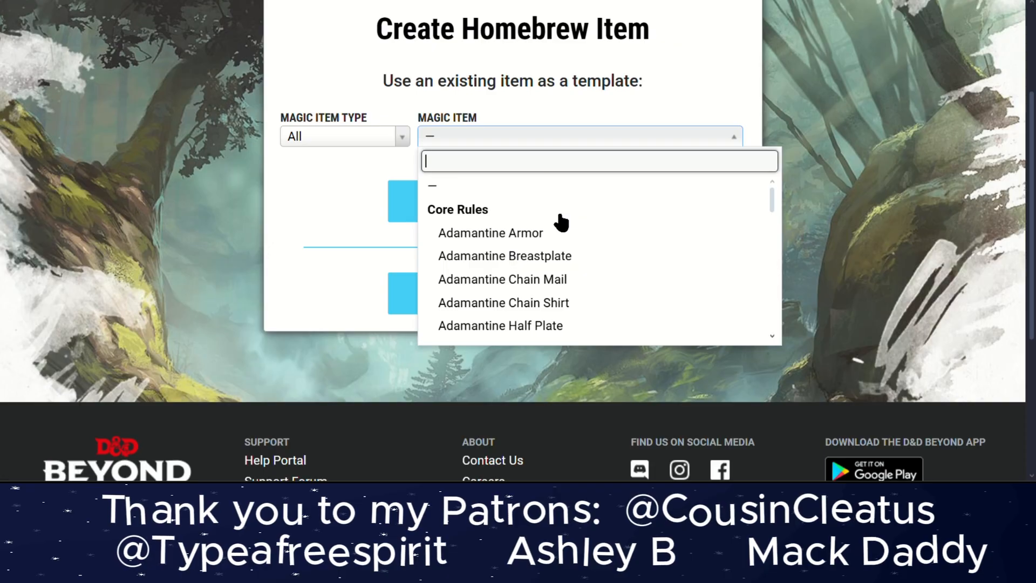
- Find and select "Shortsword, +2" as the existing magic item template and create the homebrew copy
{"action": "scroll", "coordinate": [540, 278], "scroll_direction": "down", "scroll_amount": 6}
{"action": "scroll", "coordinate": [540, 278], "scroll_direction": "down", "scroll_amount": 5}
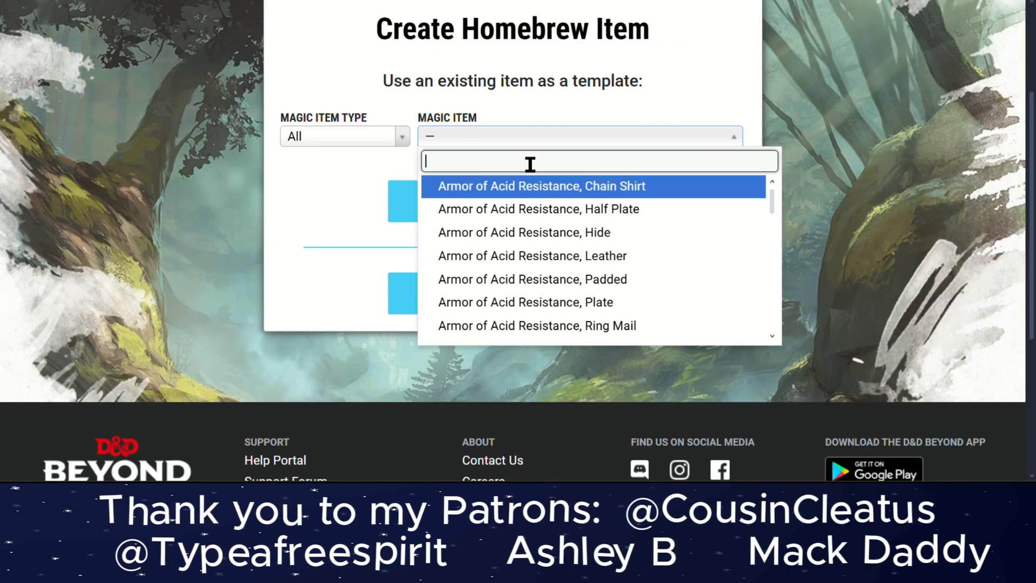
{"action": "type", "text": "shortsword"}
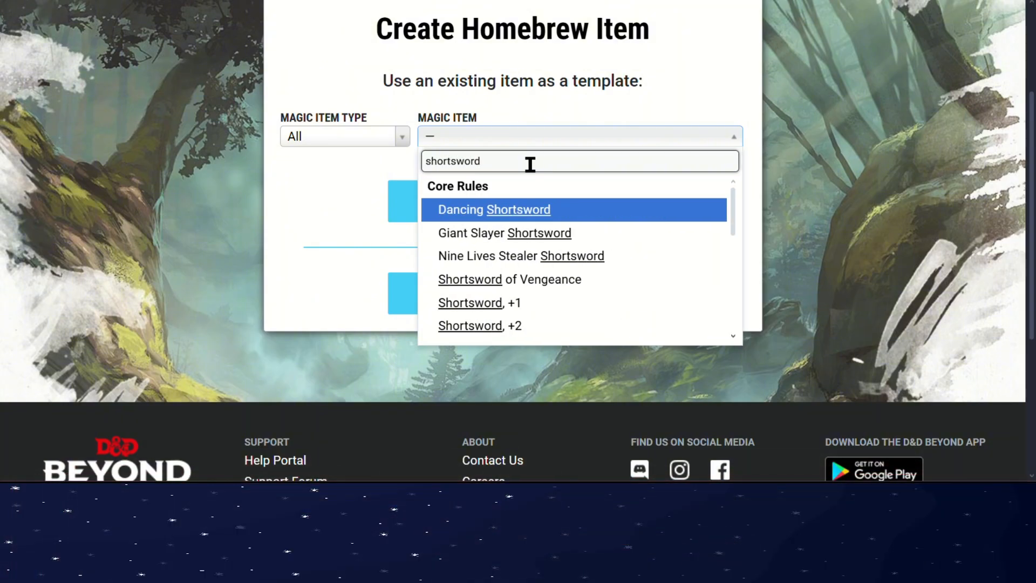
{"action": "scroll", "coordinate": [504, 254], "scroll_direction": "down", "scroll_amount": 3}
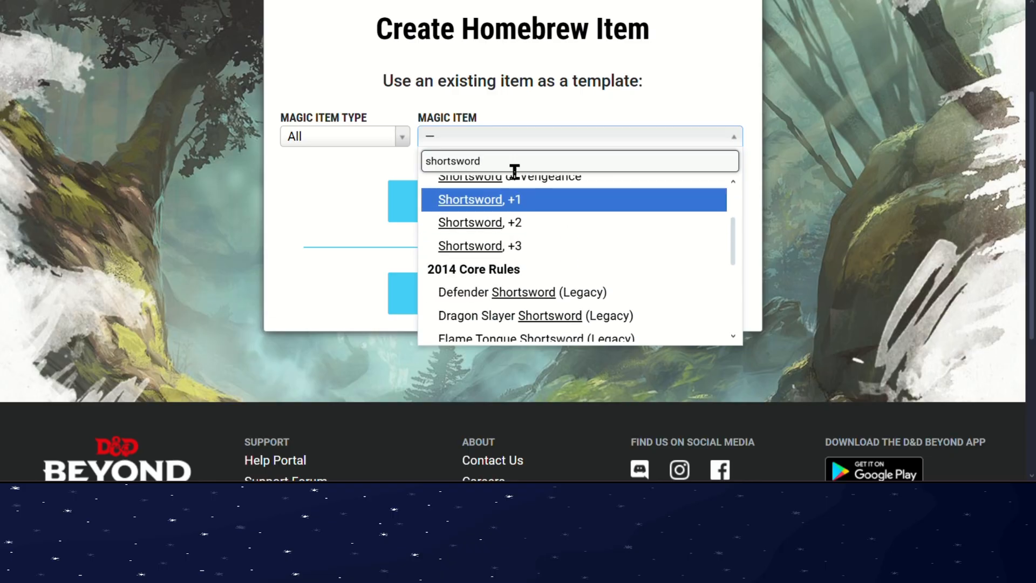
{"action": "left_click", "coordinate": [544, 232]}
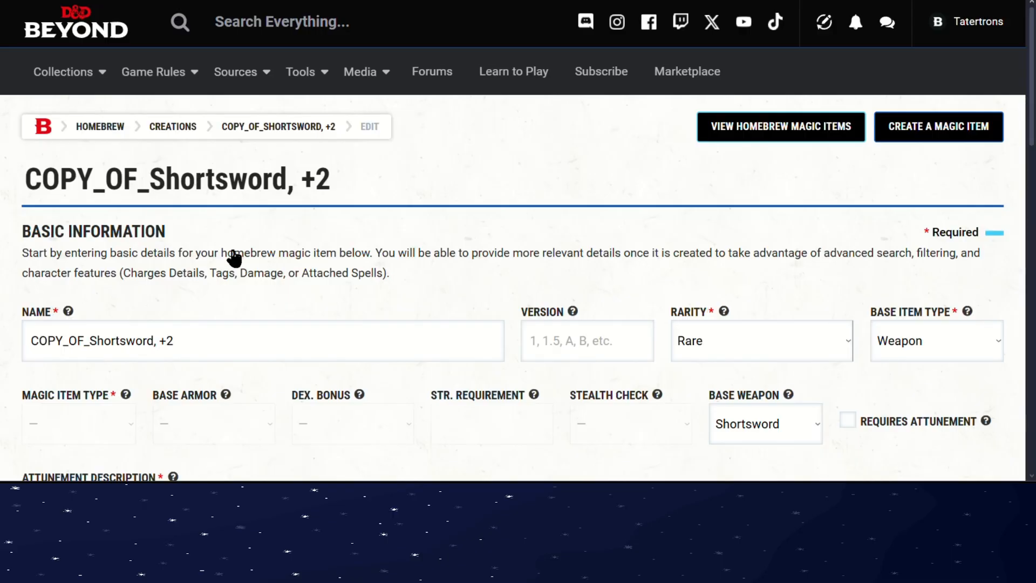
- Review the copied shortsword's basic information fields and the form's other section headings
{"action": "scroll", "coordinate": [364, 309], "scroll_direction": "down", "scroll_amount": 1}
{"action": "scroll", "coordinate": [365, 309], "scroll_direction": "down", "scroll_amount": 1}
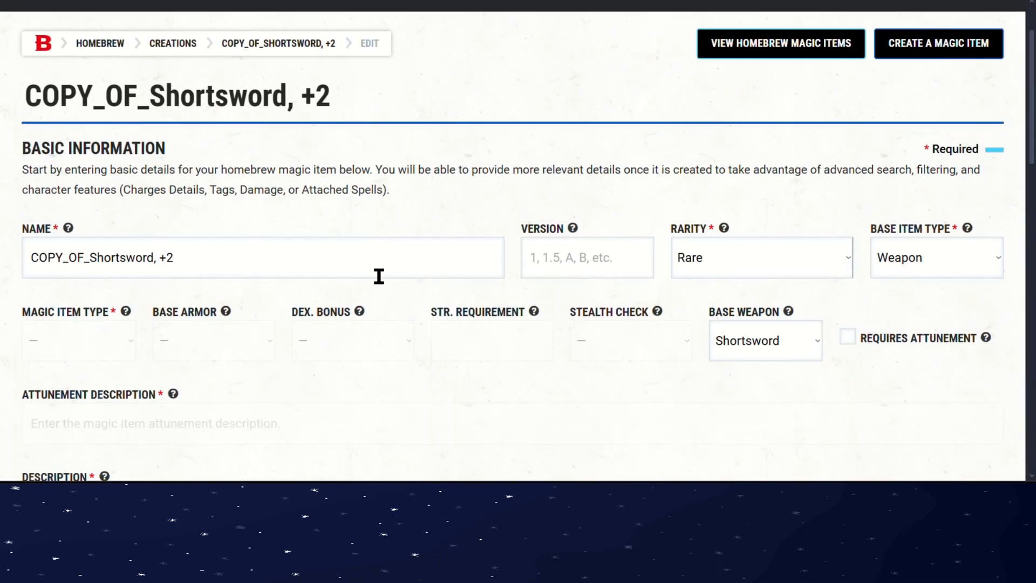
{"action": "scroll", "coordinate": [772, 262], "scroll_direction": "down", "scroll_amount": 2}
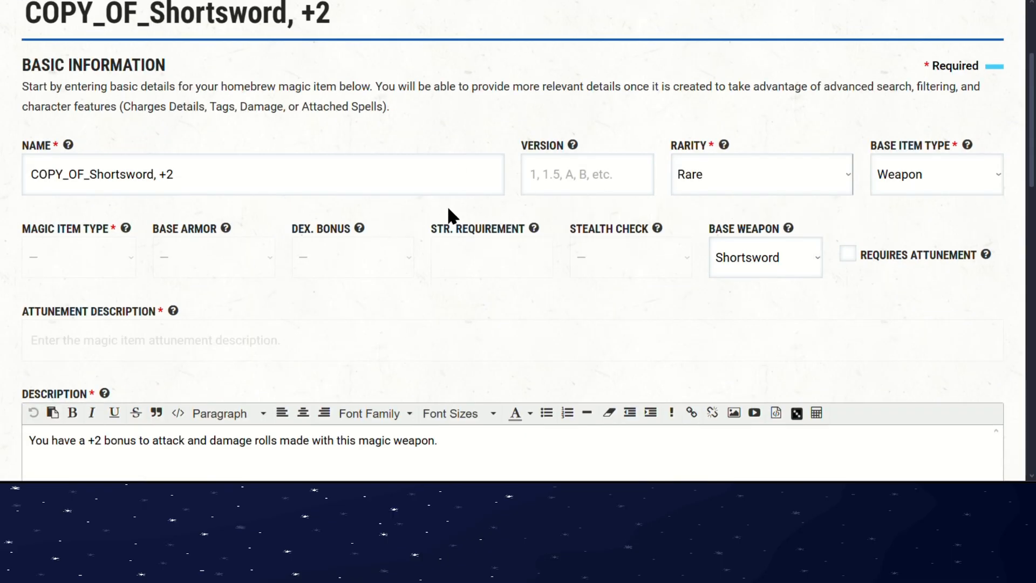
{"action": "triple_click", "coordinate": [238, 178]}
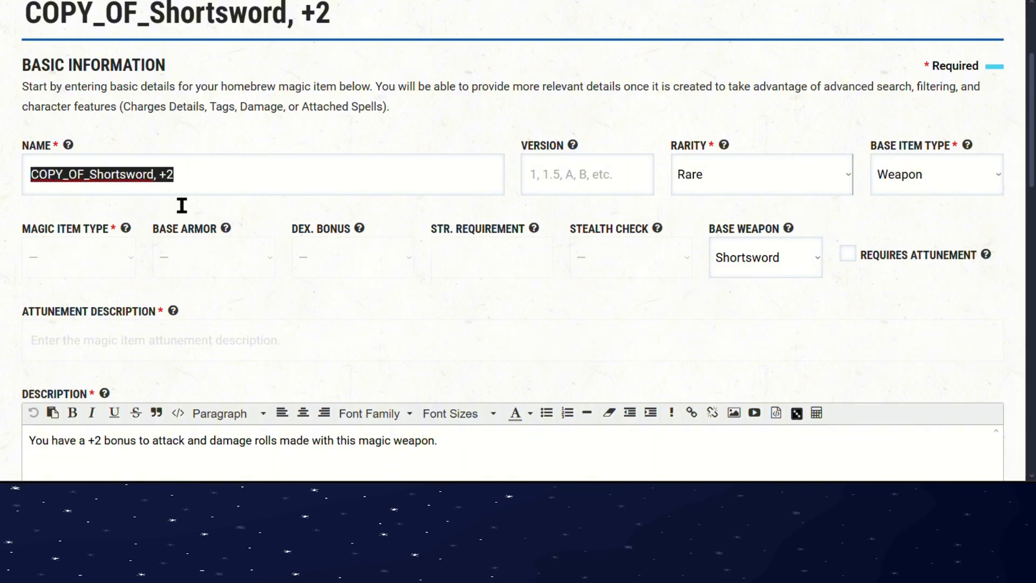
{"action": "scroll", "coordinate": [335, 286], "scroll_direction": "down", "scroll_amount": 3}
{"action": "left_click", "coordinate": [167, 19]}
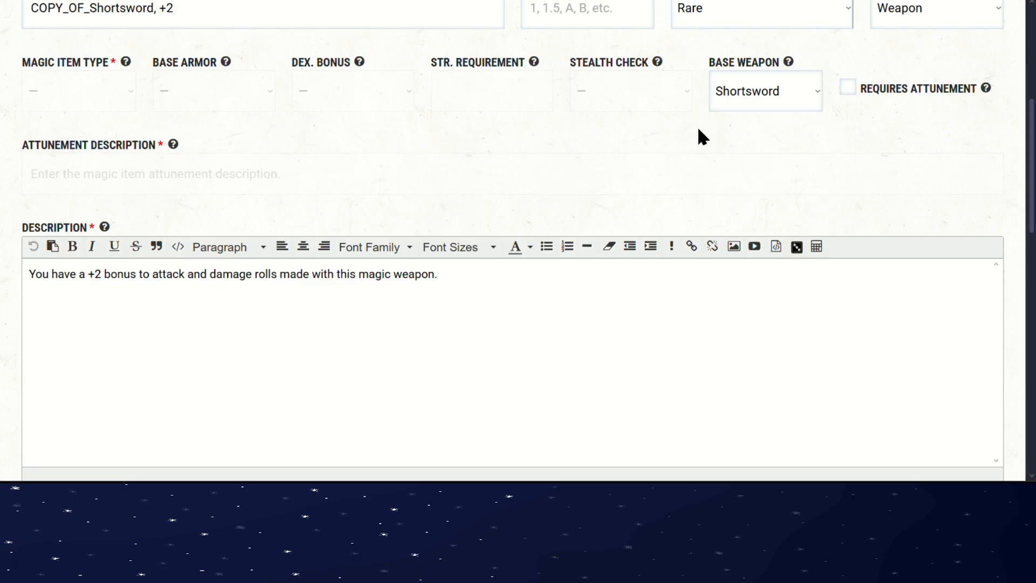
{"action": "scroll", "coordinate": [465, 313], "scroll_direction": "down", "scroll_amount": 2}
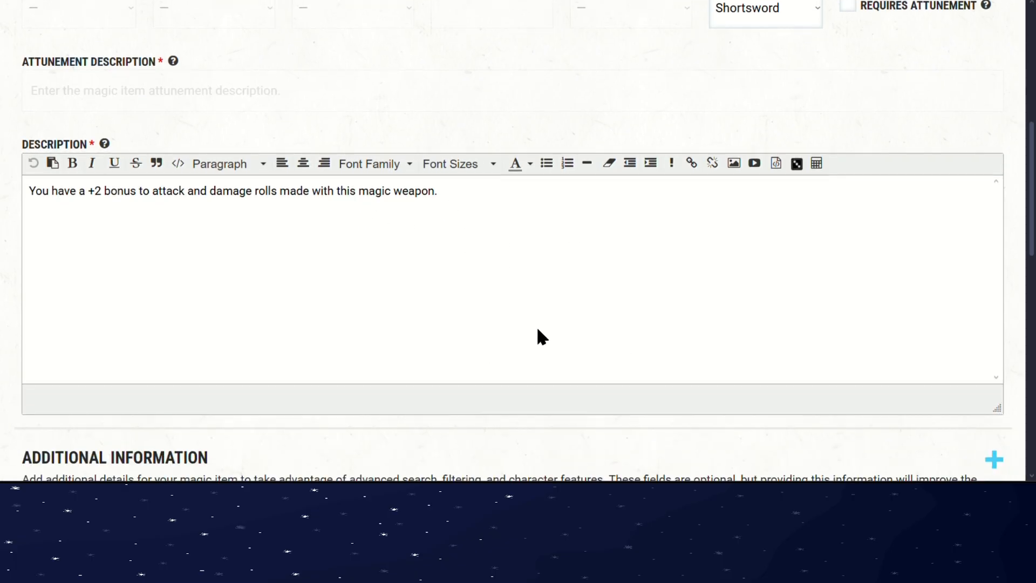
{"action": "scroll", "coordinate": [542, 337], "scroll_direction": "down", "scroll_amount": 3}
{"action": "scroll", "coordinate": [656, 243], "scroll_direction": "up", "scroll_amount": 10}
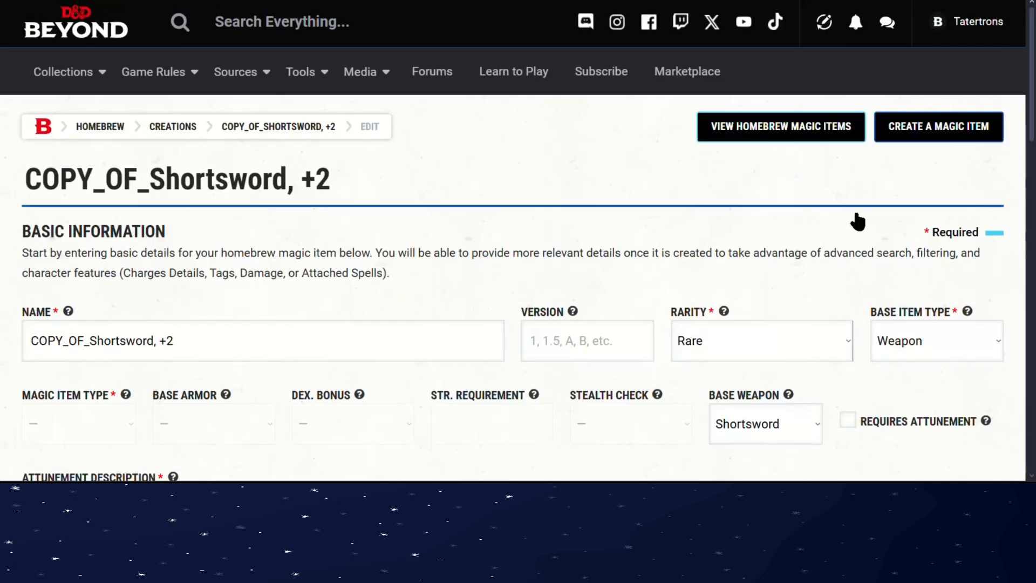
{"action": "left_click", "coordinate": [755, 253]}
{"action": "scroll", "coordinate": [446, 300], "scroll_direction": "down", "scroll_amount": 3}
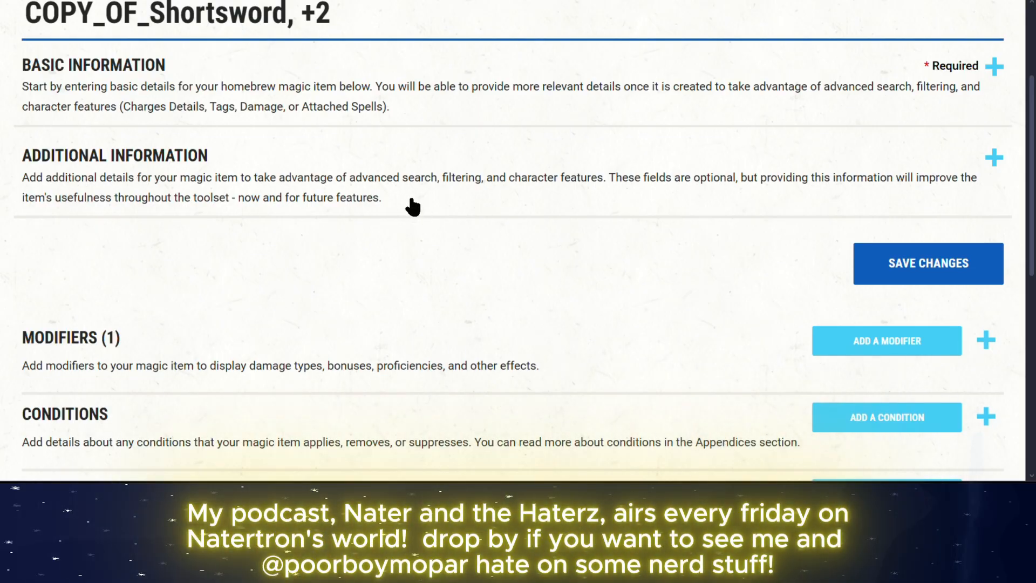
{"action": "left_click", "coordinate": [278, 82]}
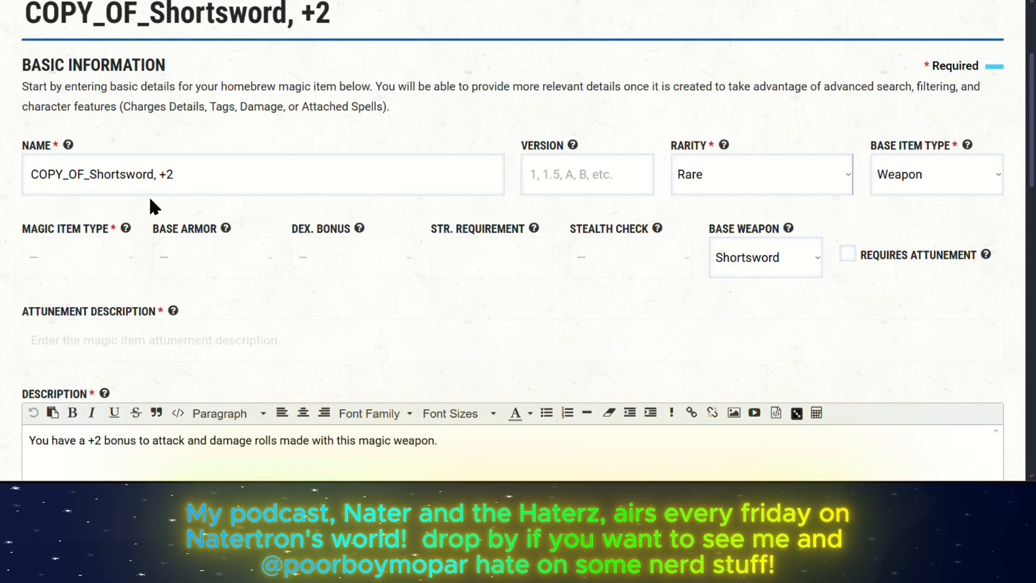
- Rename the item to "Shortsword Of Dissapear"
{"action": "triple_click", "coordinate": [214, 187]}
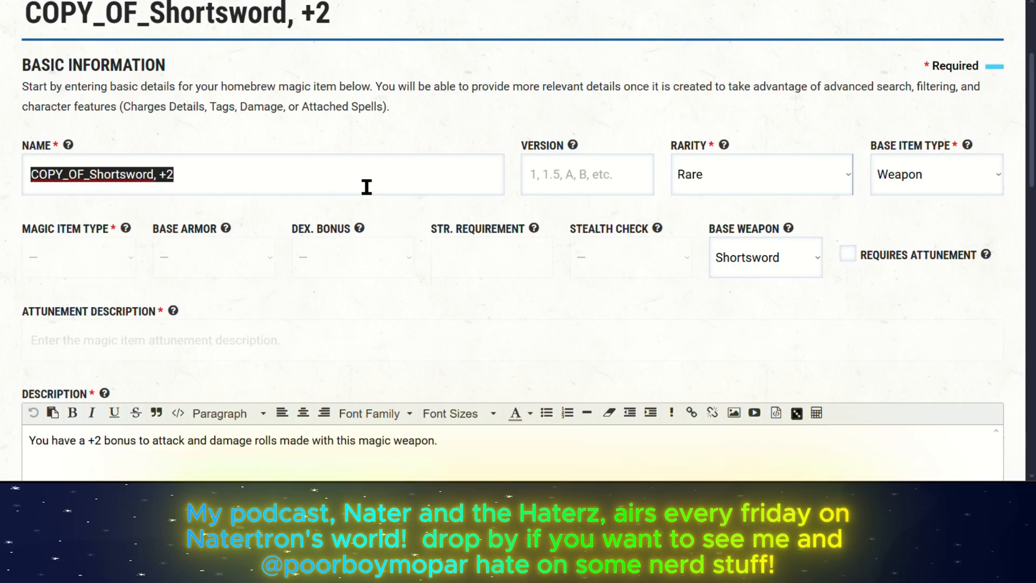
{"action": "type", "text": "Shorts"}
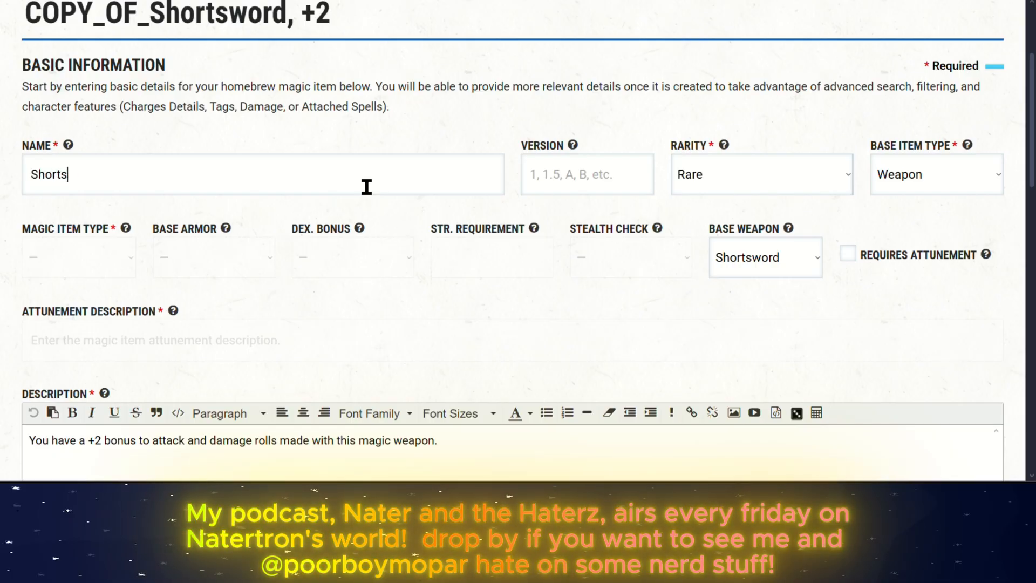
{"action": "type", "text": "word of "}
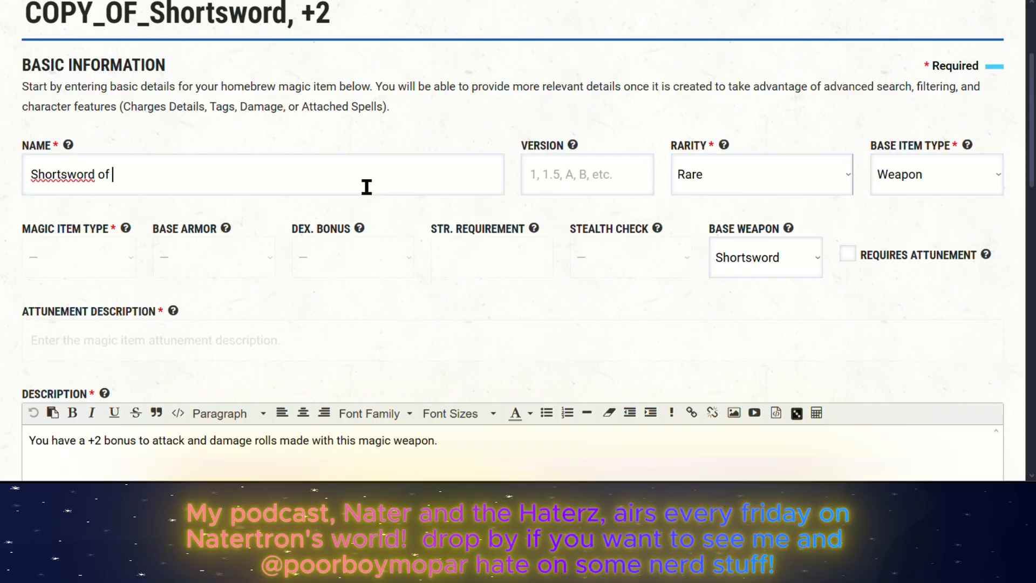
{"action": "type", "text": "Dissapear"}
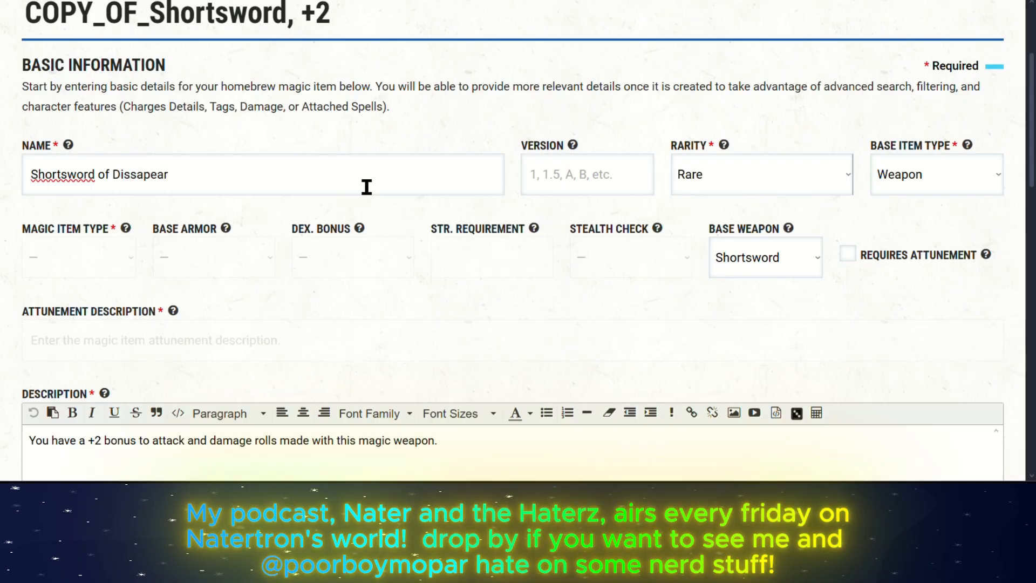
{"action": "left_click", "coordinate": [105, 177]}
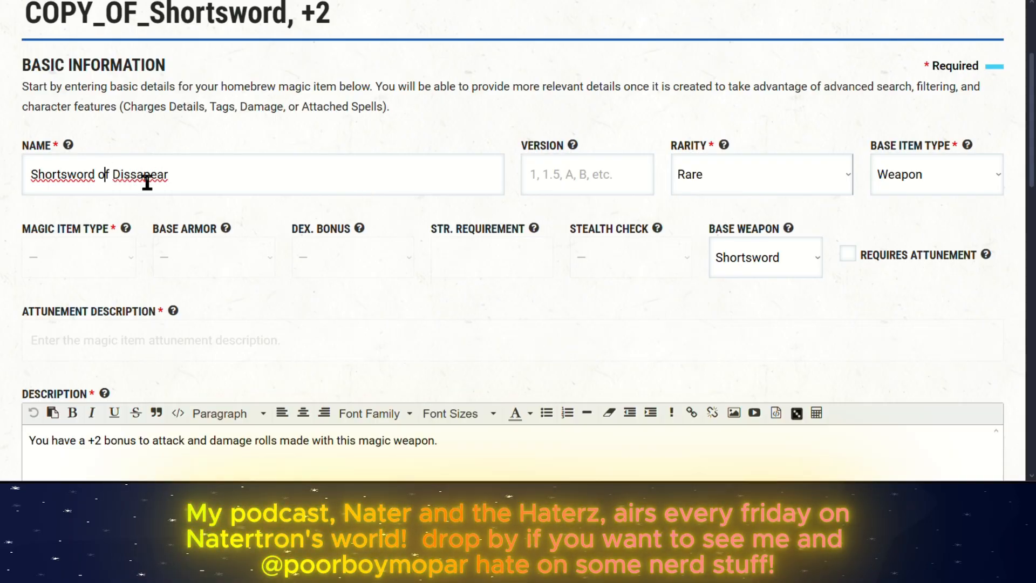
{"action": "key", "text": "BackSpace"}
{"action": "type", "text": "O"}
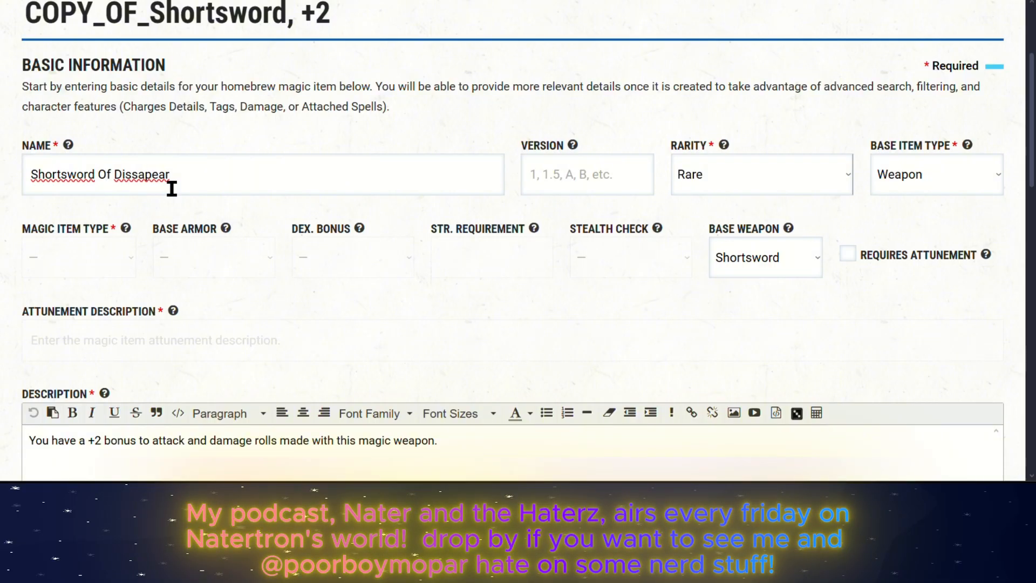
- Replace the last word of the item's name with "Banishing"
{"action": "left_click_drag", "start_coordinate": [170, 189], "coordinate": [174, 162]}
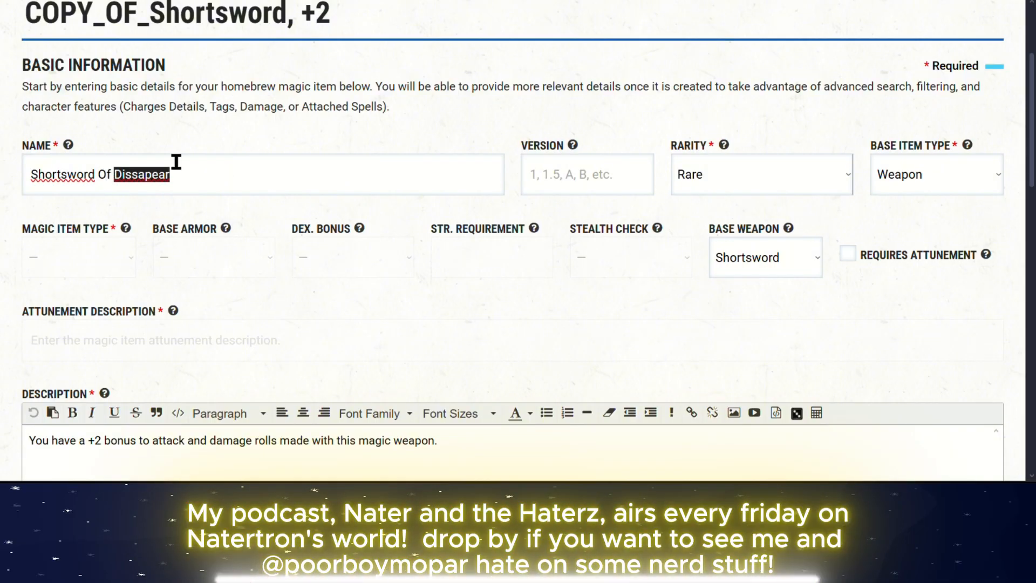
{"action": "key", "text": "BackSpace"}
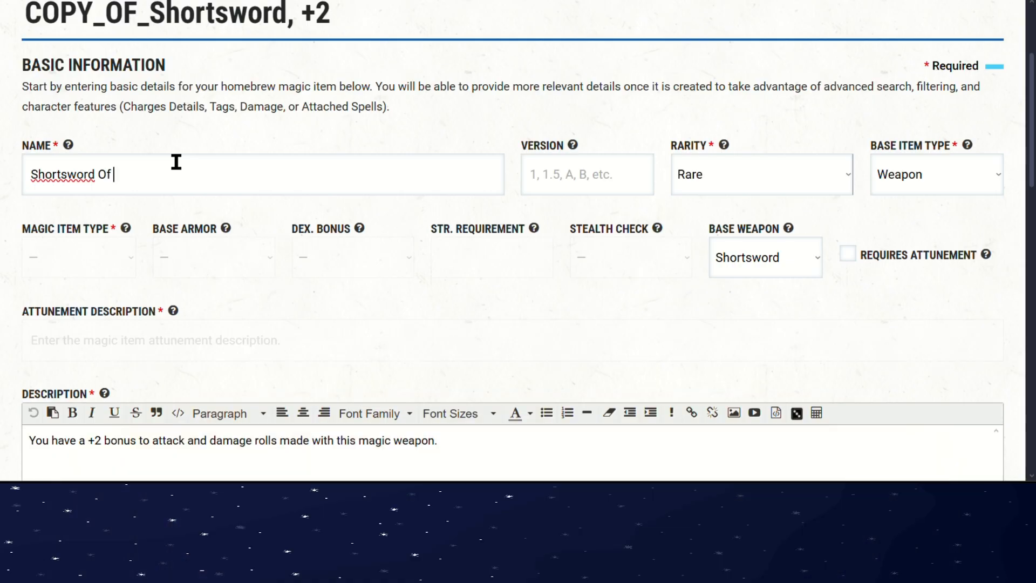
{"action": "type", "text": "Banishing"}
{"action": "left_click", "coordinate": [160, 128]}
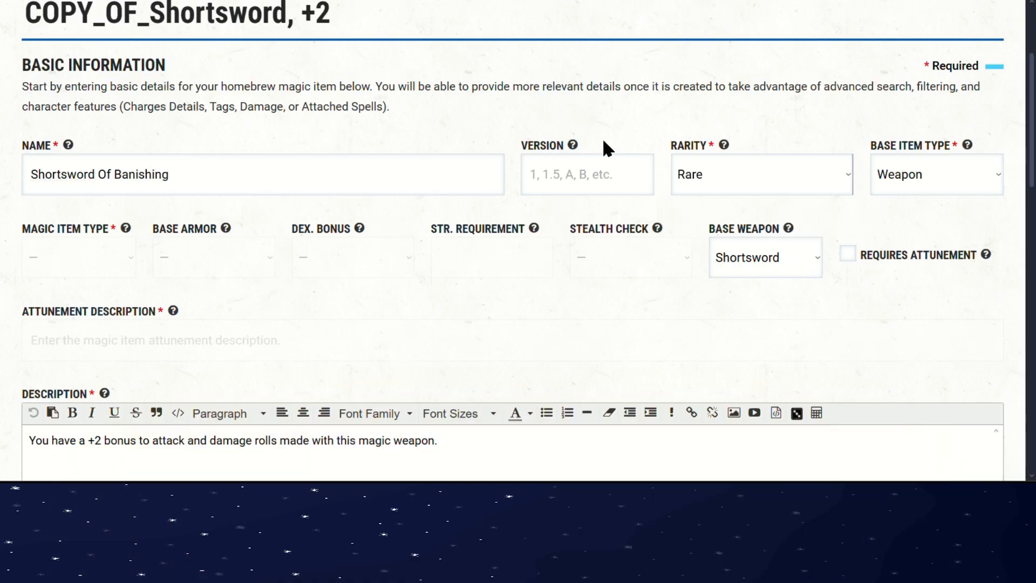
- Set the item's version to 5e and read the version field's help text
{"action": "left_click", "coordinate": [575, 162]}
{"action": "type", "text": "5e"}
{"action": "mouse_move", "coordinate": [567, 151]}
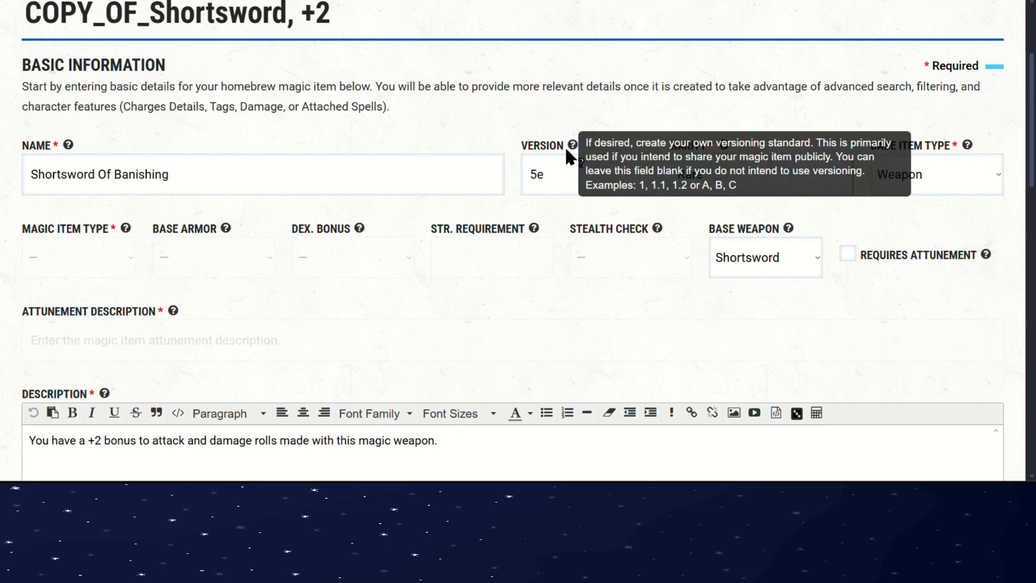
{"action": "left_click_drag", "start_coordinate": [564, 171], "coordinate": [448, 169]}
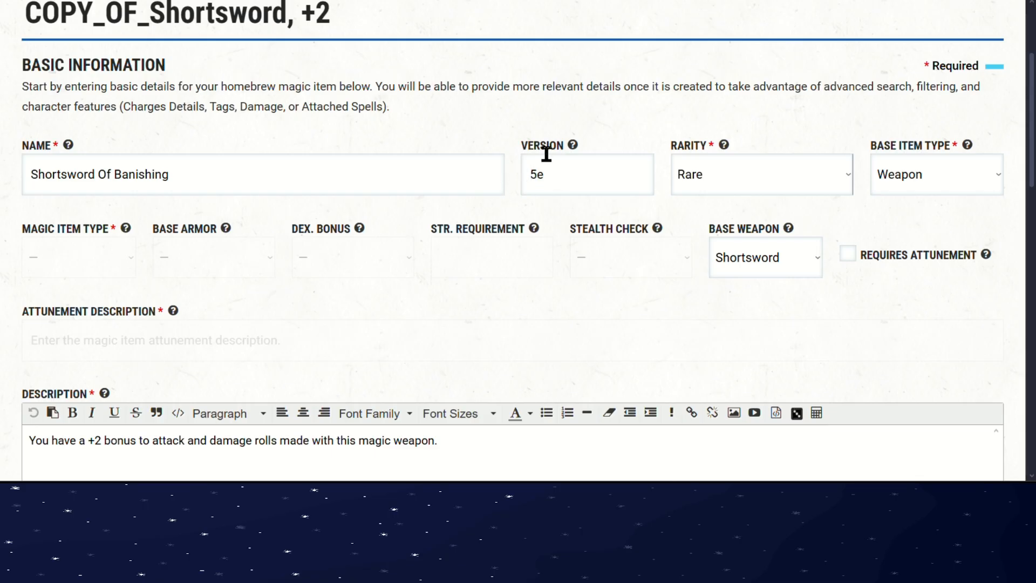
{"action": "double_click", "coordinate": [569, 173]}
{"action": "left_click_drag", "start_coordinate": [573, 171], "coordinate": [440, 160]}
{"action": "left_click", "coordinate": [510, 174]}
- Check the help texts for the version and strength requirement fields and look over the form's sections
{"action": "scroll", "coordinate": [510, 181], "scroll_direction": "up", "scroll_amount": 3}
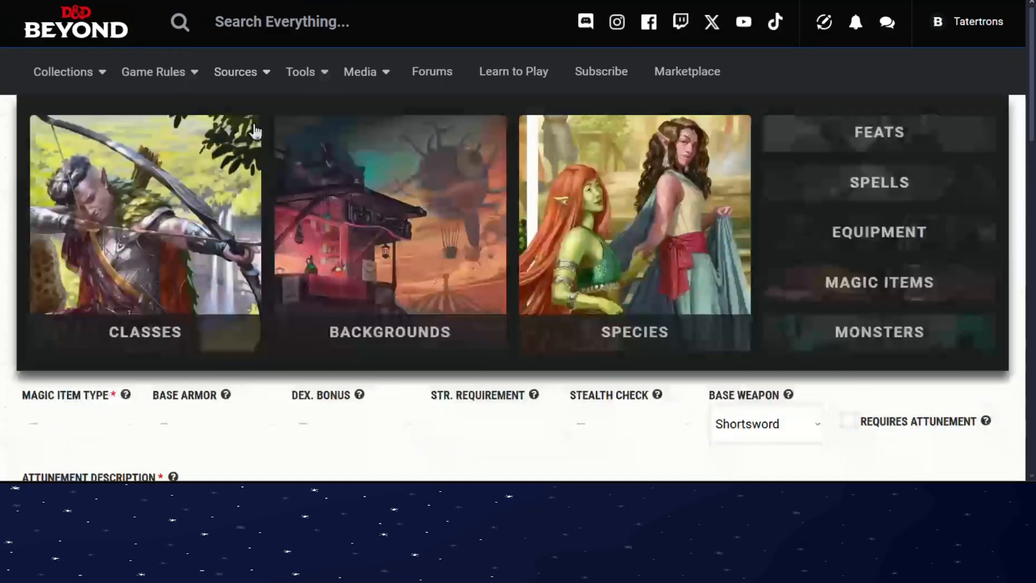
{"action": "mouse_move", "coordinate": [45, 76]}
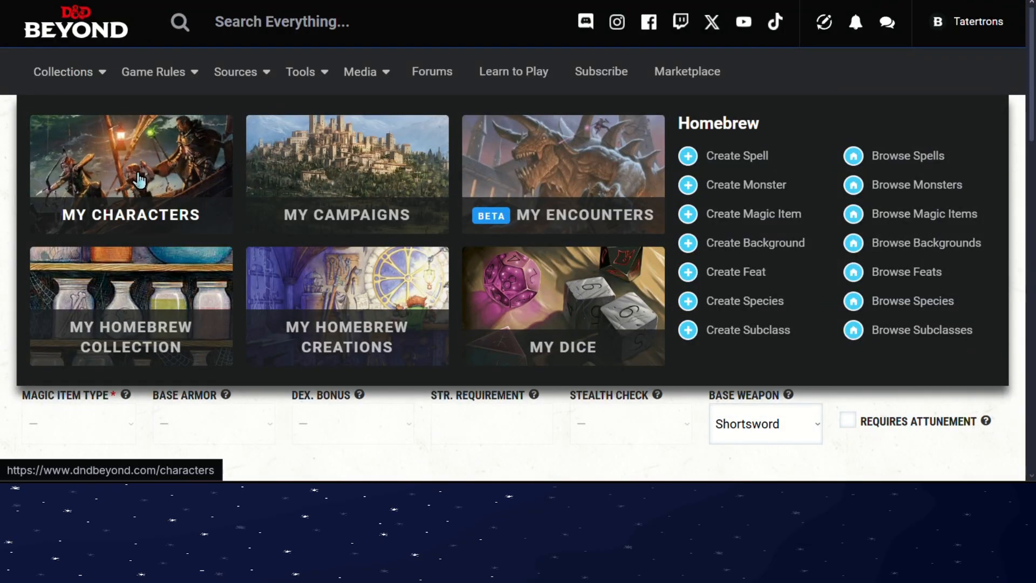
{"action": "scroll", "coordinate": [532, 202], "scroll_direction": "down", "scroll_amount": 3}
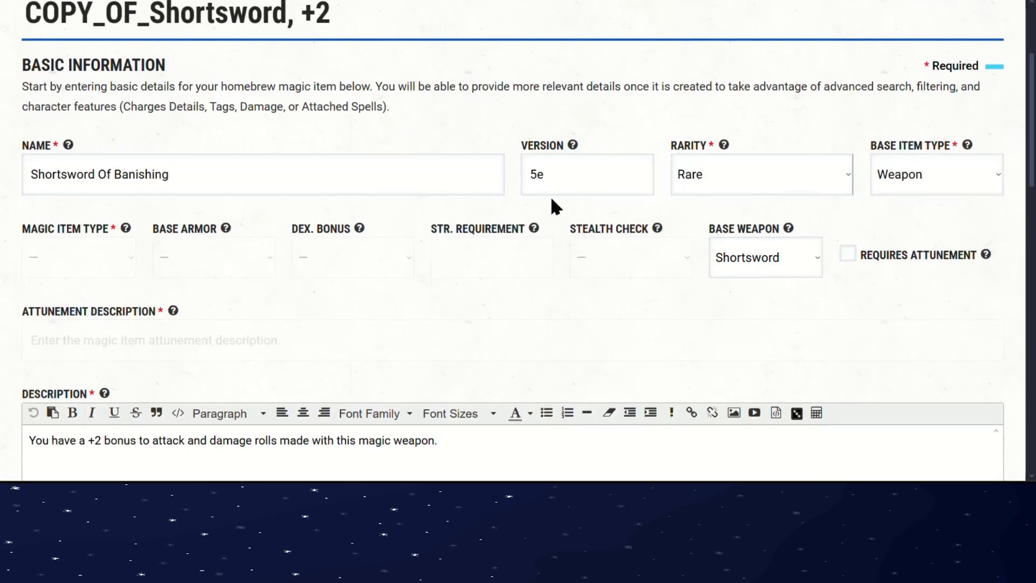
{"action": "left_click", "coordinate": [558, 181]}
{"action": "mouse_move", "coordinate": [573, 147]}
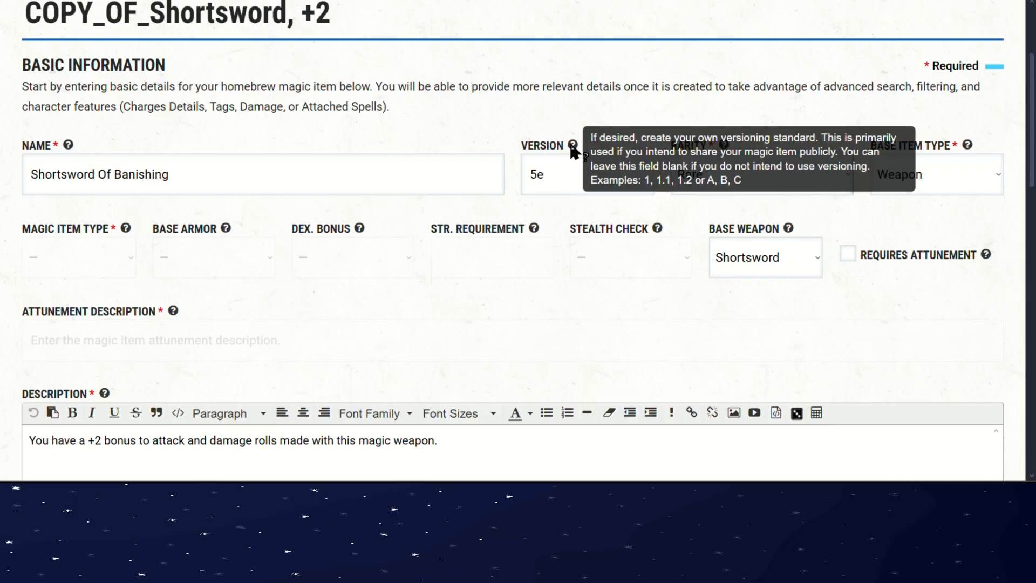
{"action": "mouse_move", "coordinate": [469, 233]}
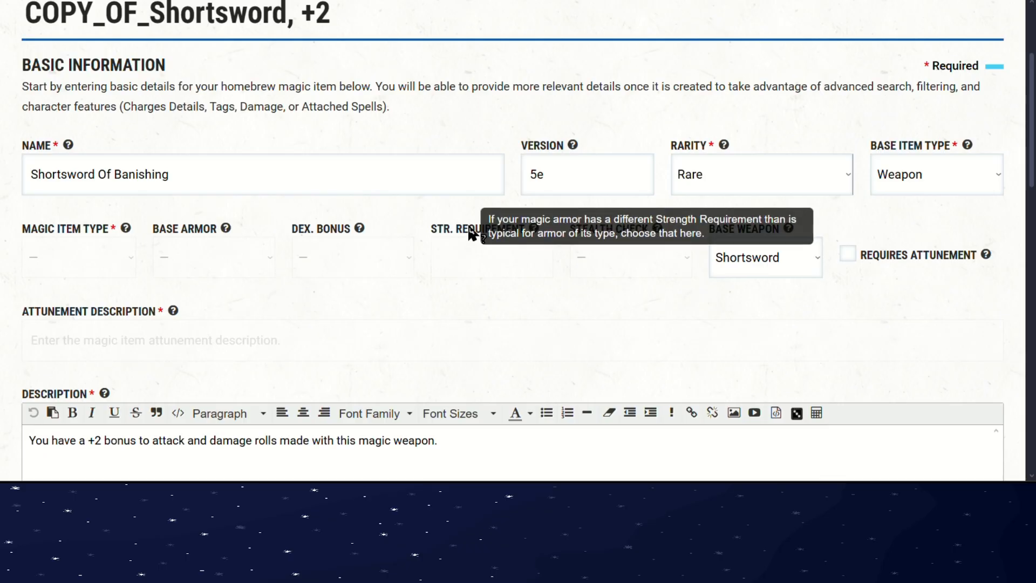
{"action": "left_click", "coordinate": [357, 98]}
{"action": "scroll", "coordinate": [371, 208], "scroll_direction": "down", "scroll_amount": 2}
{"action": "scroll", "coordinate": [221, 230], "scroll_direction": "up", "scroll_amount": 2}
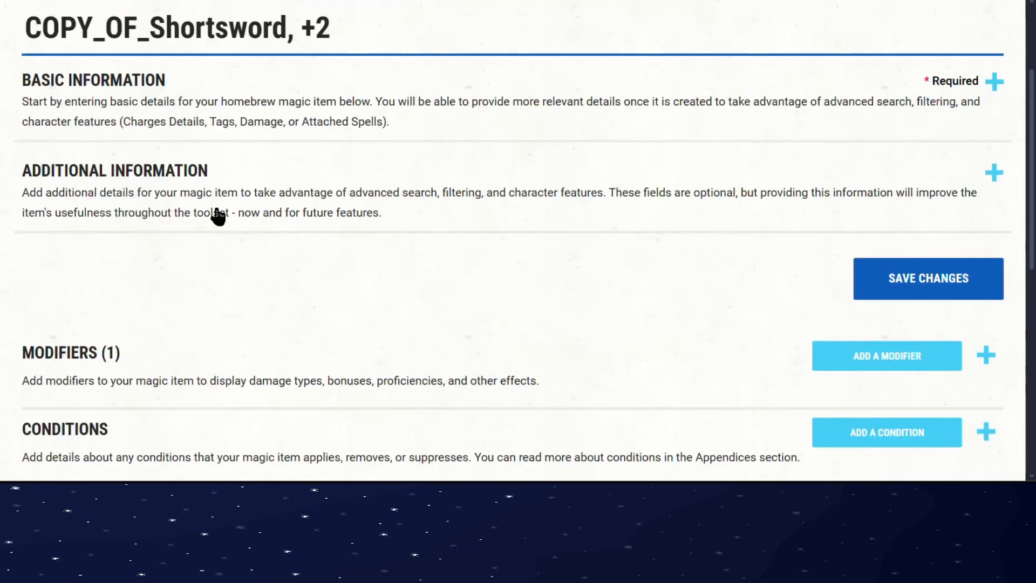
{"action": "left_click", "coordinate": [203, 198]}
{"action": "scroll", "coordinate": [475, 226], "scroll_direction": "down", "scroll_amount": 3}
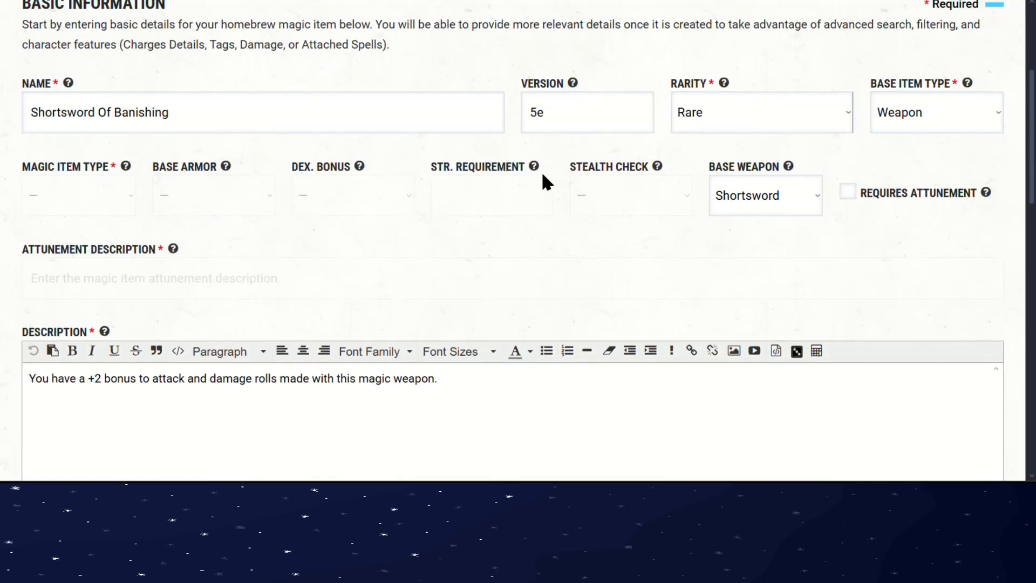
{"action": "scroll", "coordinate": [546, 181], "scroll_direction": "up", "scroll_amount": 1}
{"action": "scroll", "coordinate": [575, 183], "scroll_direction": "up", "scroll_amount": 3}
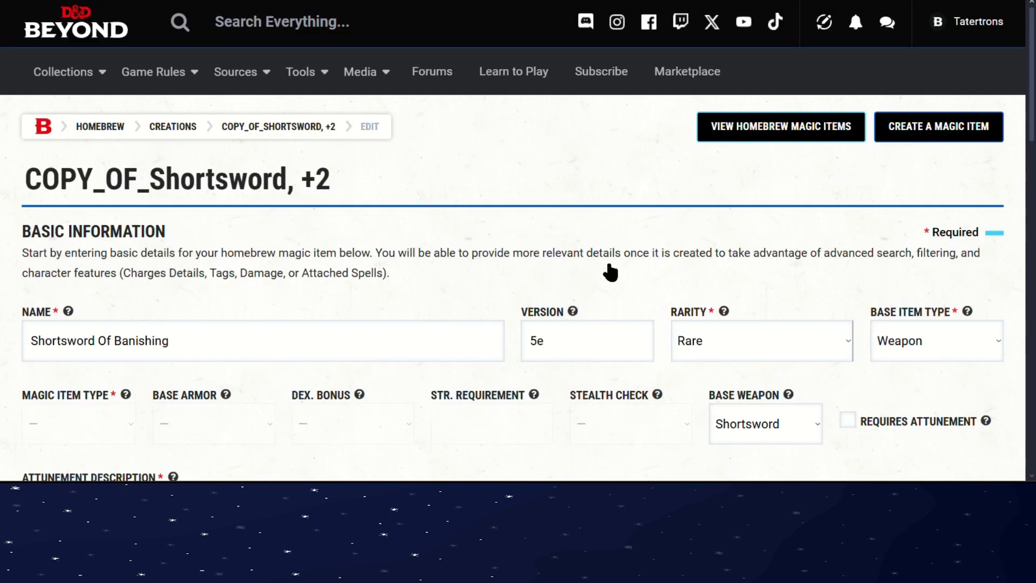
- Set the item's rarity to Very Rare
{"action": "scroll", "coordinate": [540, 243], "scroll_direction": "down", "scroll_amount": 3}
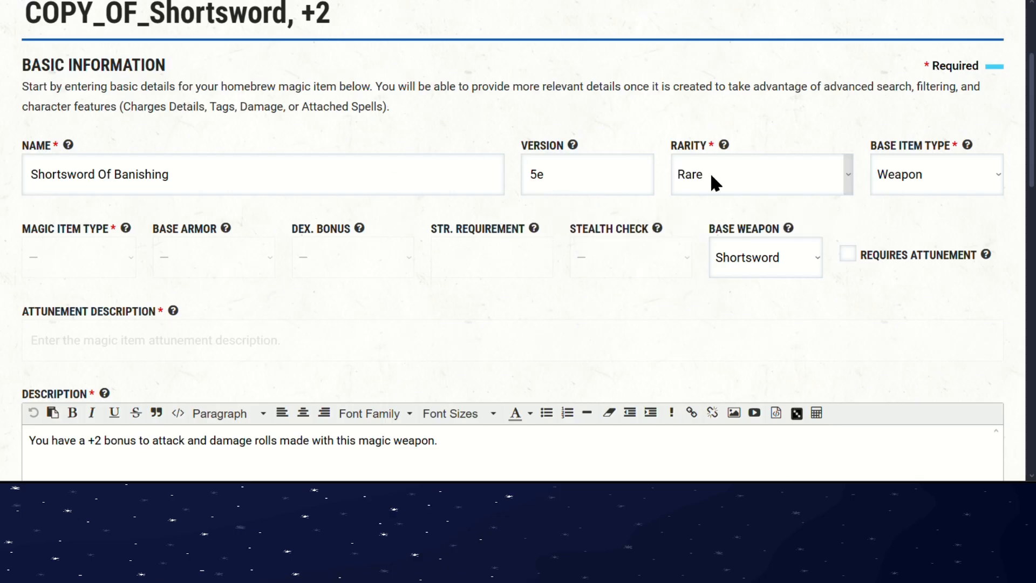
{"action": "left_click", "coordinate": [728, 178]}
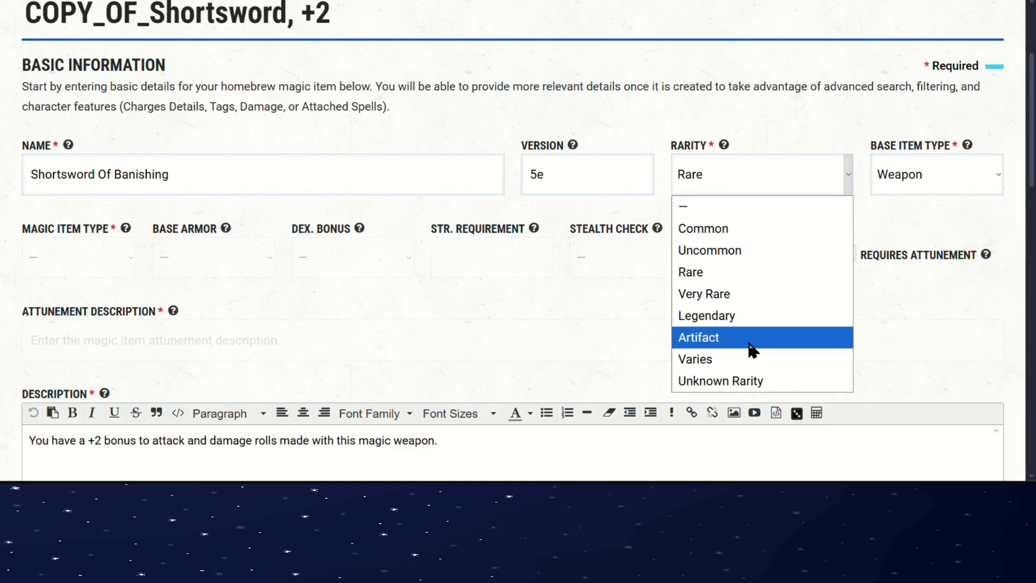
{"action": "left_click", "coordinate": [743, 296]}
{"action": "left_click", "coordinate": [720, 187]}
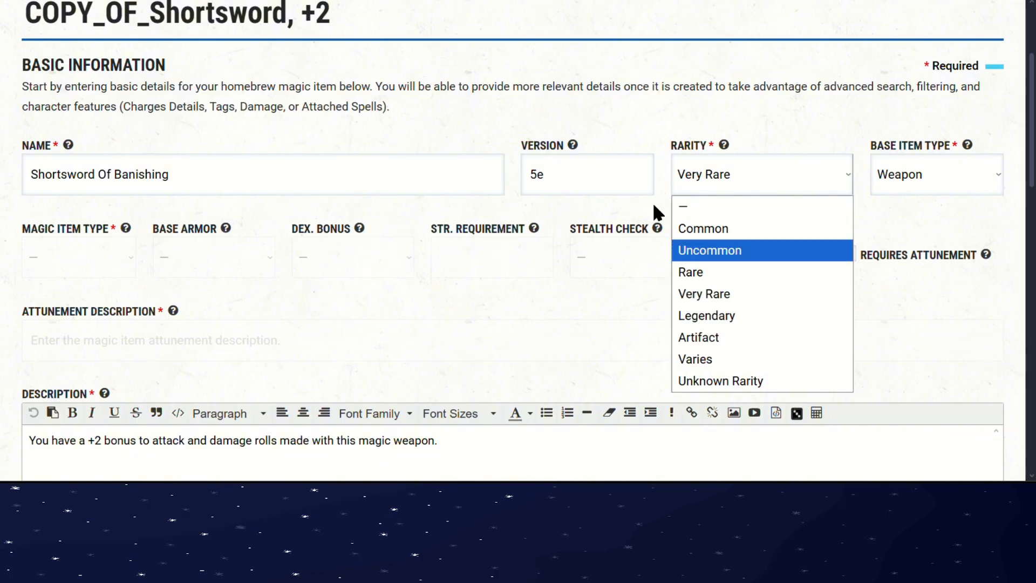
{"action": "left_click", "coordinate": [606, 197]}
- Keep the base item type as Weapon and mark the item as requiring attunement
{"action": "left_click", "coordinate": [965, 192]}
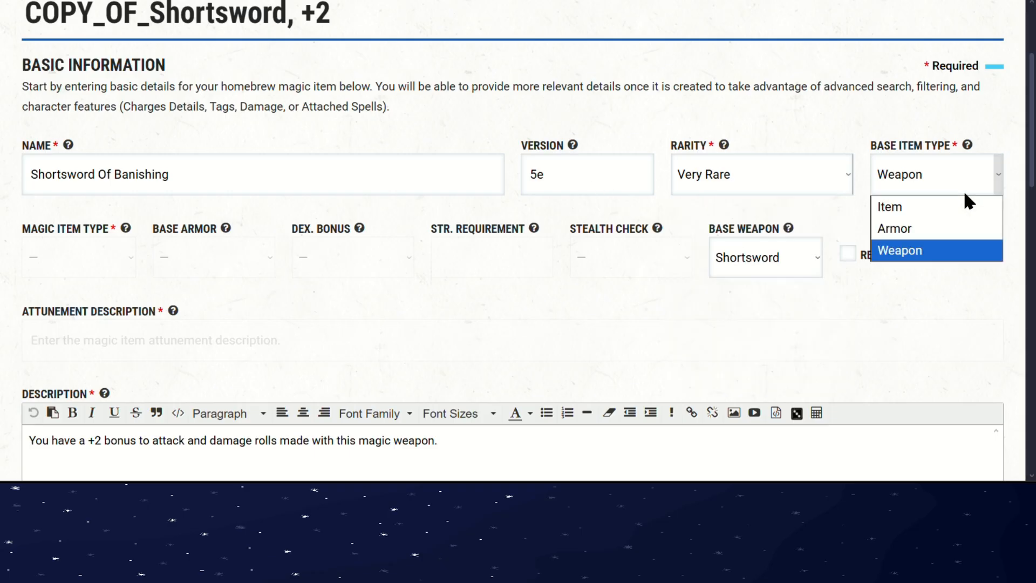
{"action": "left_click", "coordinate": [911, 252]}
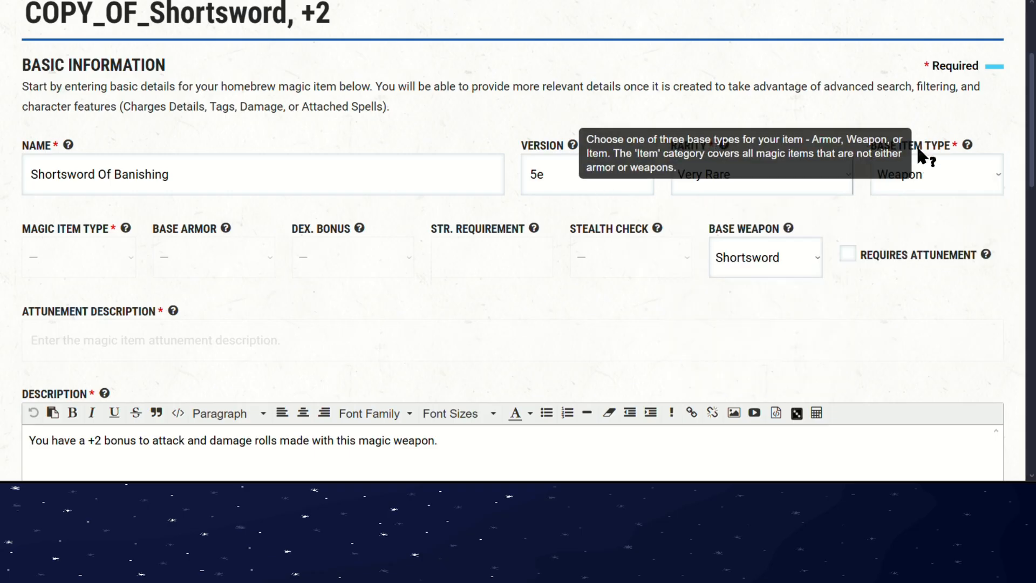
{"action": "left_click", "coordinate": [939, 173]}
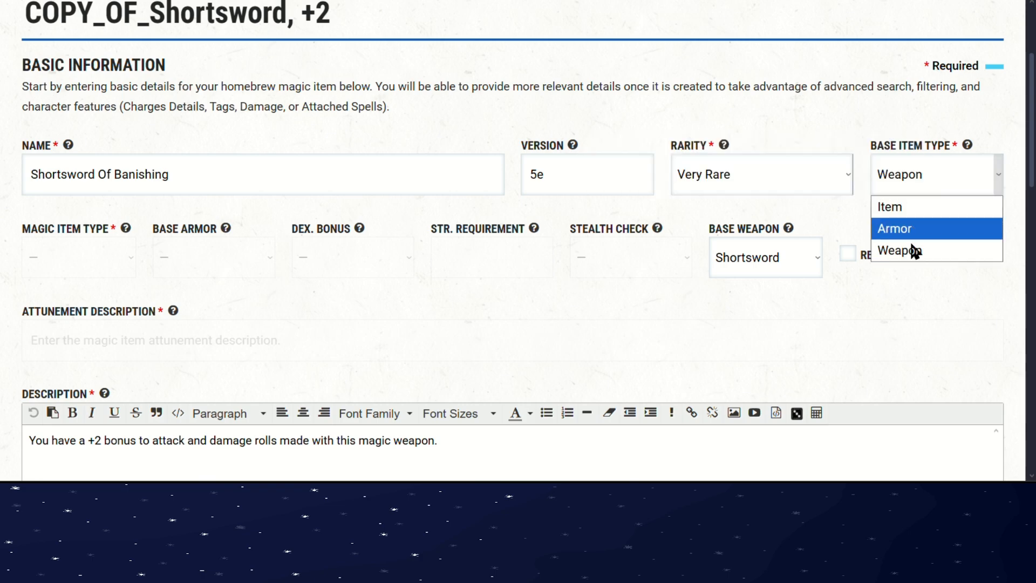
{"action": "left_click", "coordinate": [831, 209]}
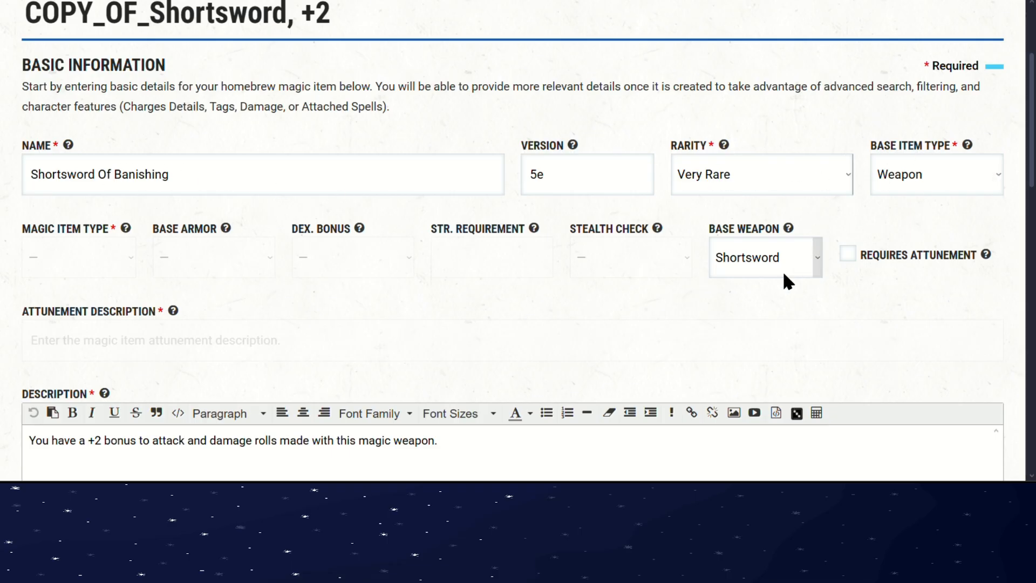
{"action": "left_click", "coordinate": [848, 261]}
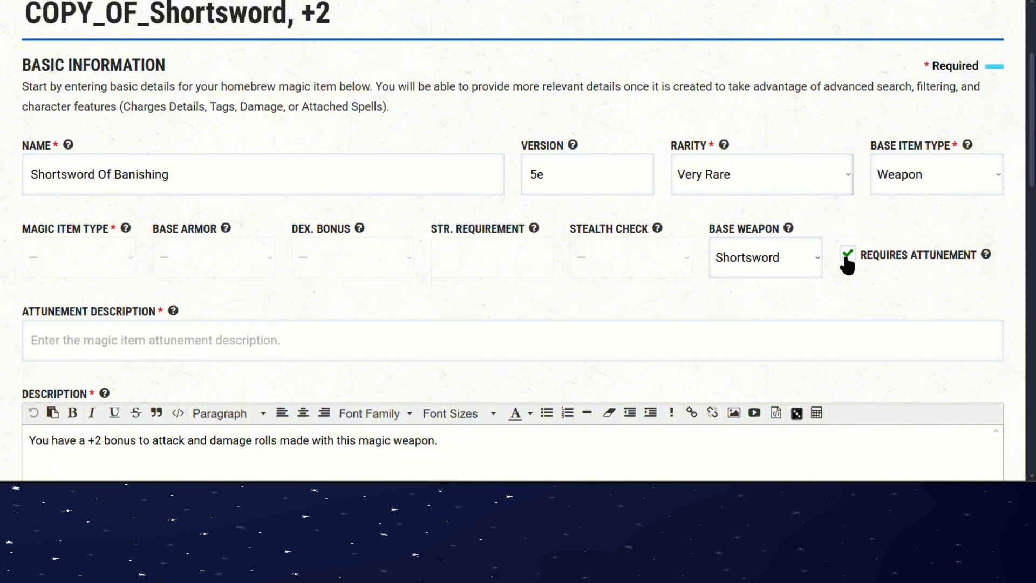
{"action": "scroll", "coordinate": [847, 261], "scroll_direction": "down", "scroll_amount": 2}
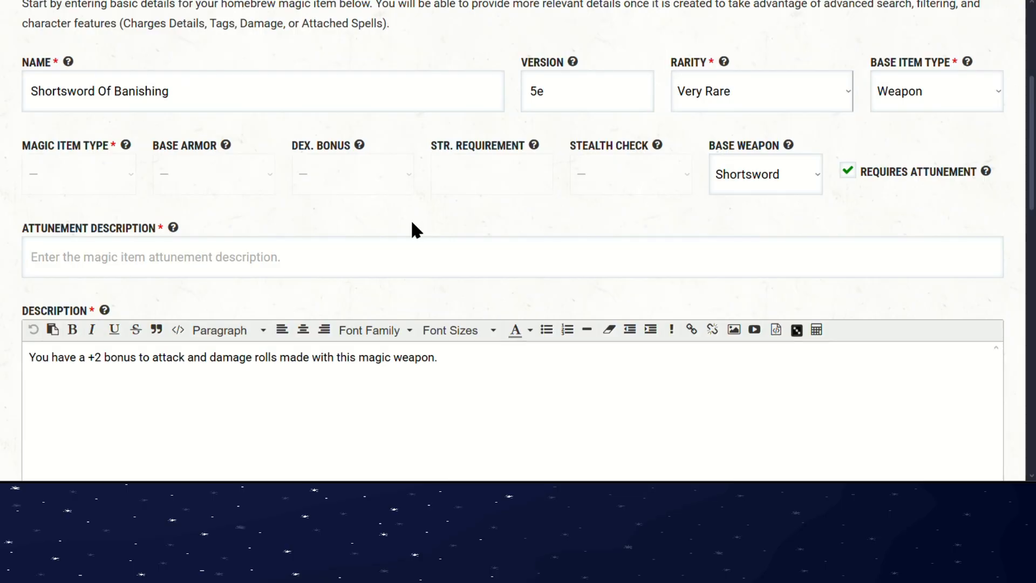
{"action": "type", "text": "Castin"}
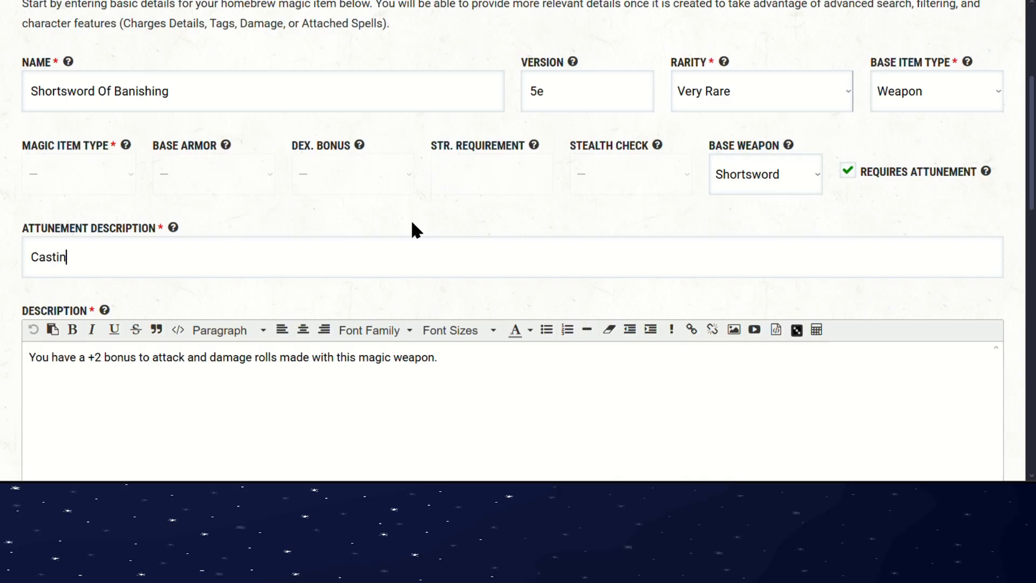
{"action": "key", "text": "BackSpace"}
{"action": "key", "text": "BackSpace"}
{"action": "key", "text": "BackSpace"}
{"action": "key", "text": "BackSpace"}
{"action": "key", "text": "BackSpace"}
{"action": "key", "text": "BackSpace"}
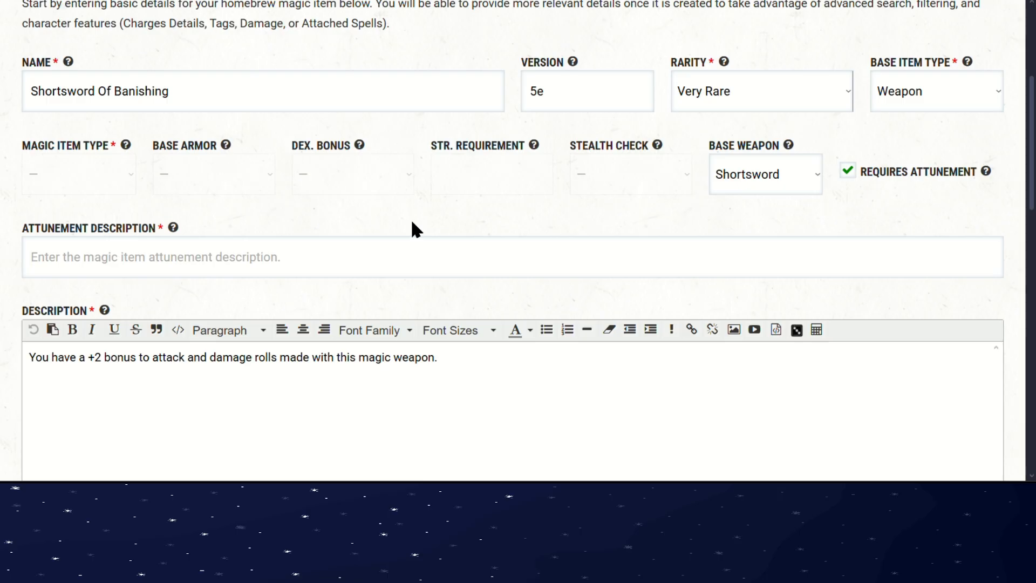
{"action": "type", "text": "Train"}
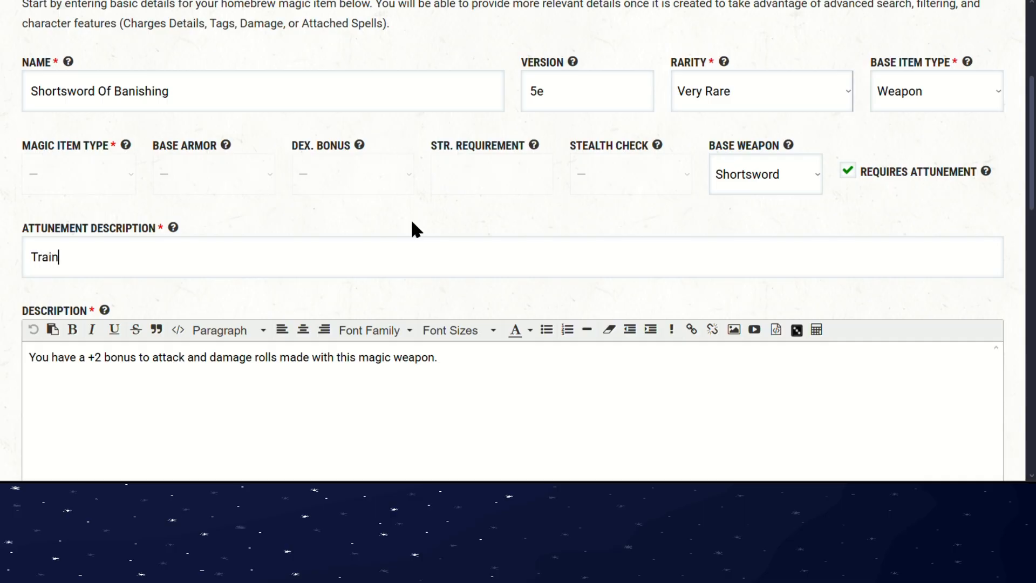
{"action": "mouse_move", "coordinate": [173, 229]}
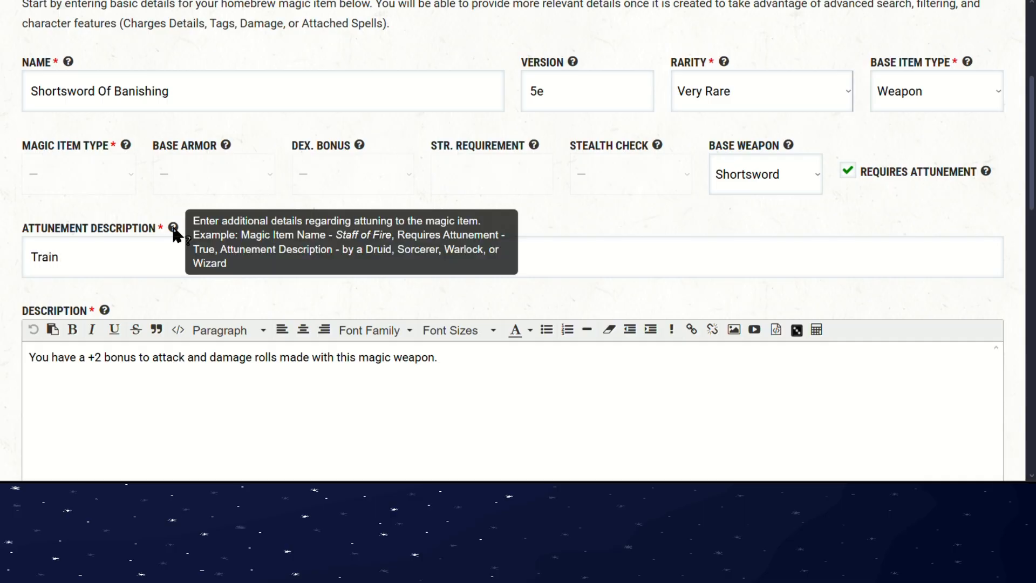
{"action": "key", "text": "BackSpace"}
{"action": "key", "text": "BackSpace"}
{"action": "key", "text": "BackSpace"}
{"action": "key", "text": "BackSpace"}
{"action": "key", "text": "BackSpace"}
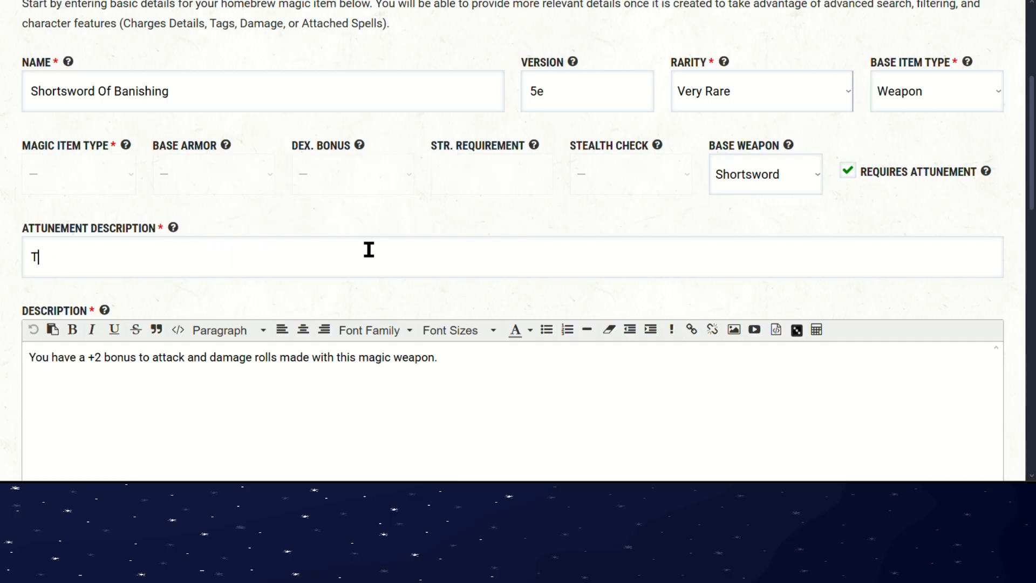
- Enter "Via Training with the weapon for 2 hours." as the attunement description
{"action": "type", "text": "B"}
{"action": "key", "text": "BackSpace"}
{"action": "type", "text": "Via A"}
{"action": "type", "text": "Tt"}
{"action": "key", "text": "BackSpace"}
{"action": "key", "text": "BackSpace"}
{"action": "type", "text": "Training w"}
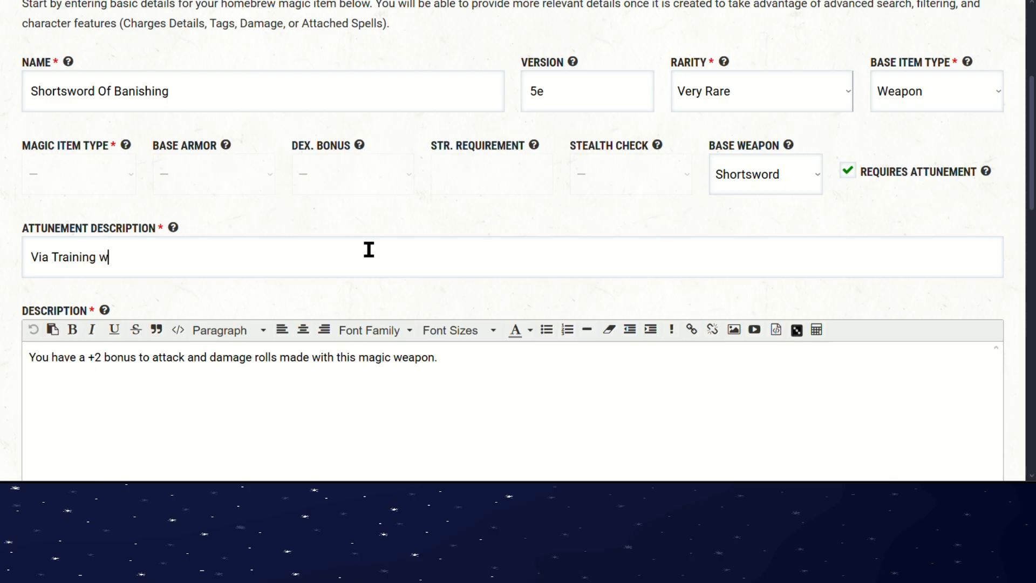
{"action": "type", "text": "ith the weapon for"}
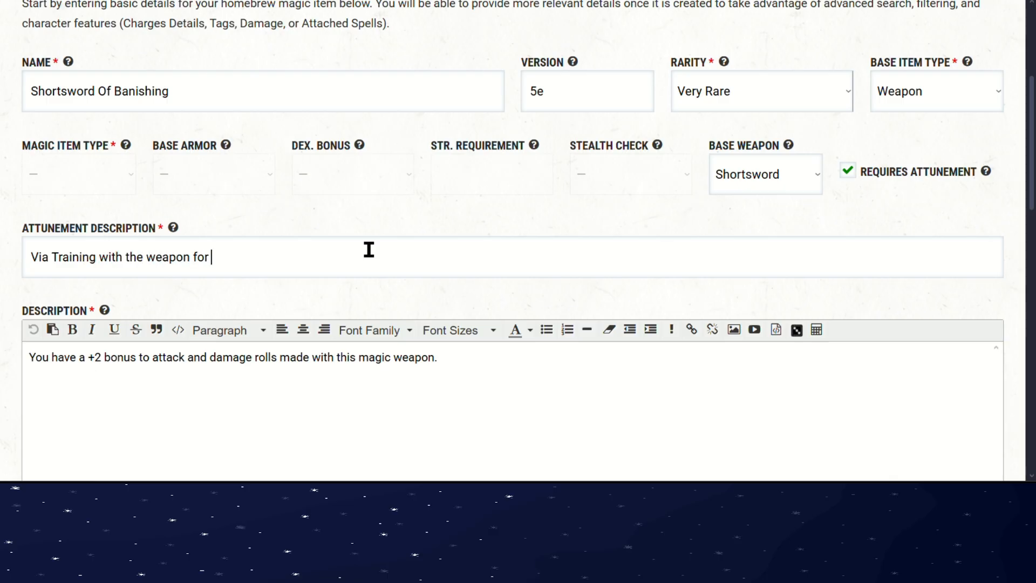
{"action": "type", "text": " 2 hours"}
{"action": "left_click_drag", "start_coordinate": [54, 238], "coordinate": [11, 238]}
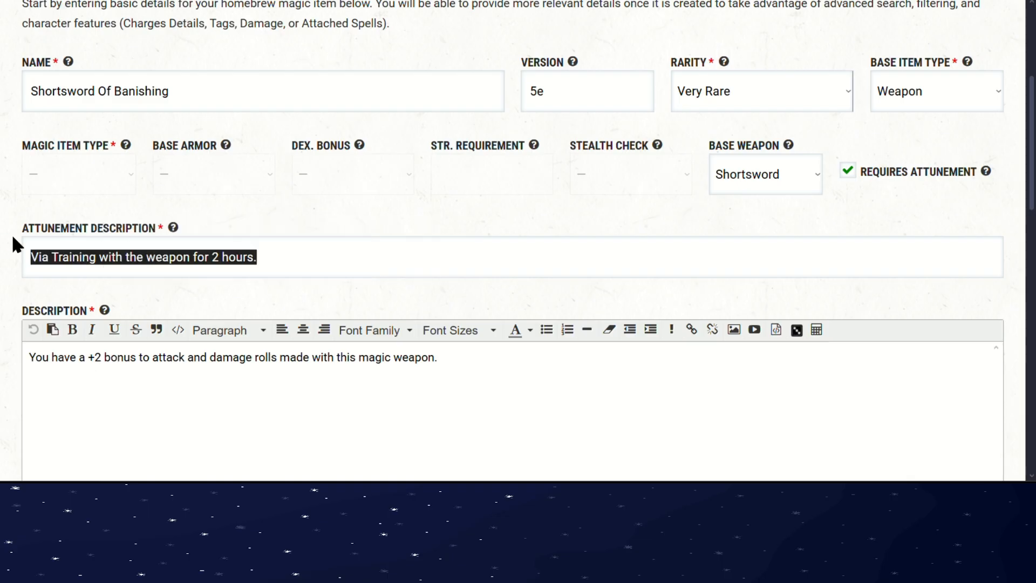
{"action": "left_click", "coordinate": [84, 280]}
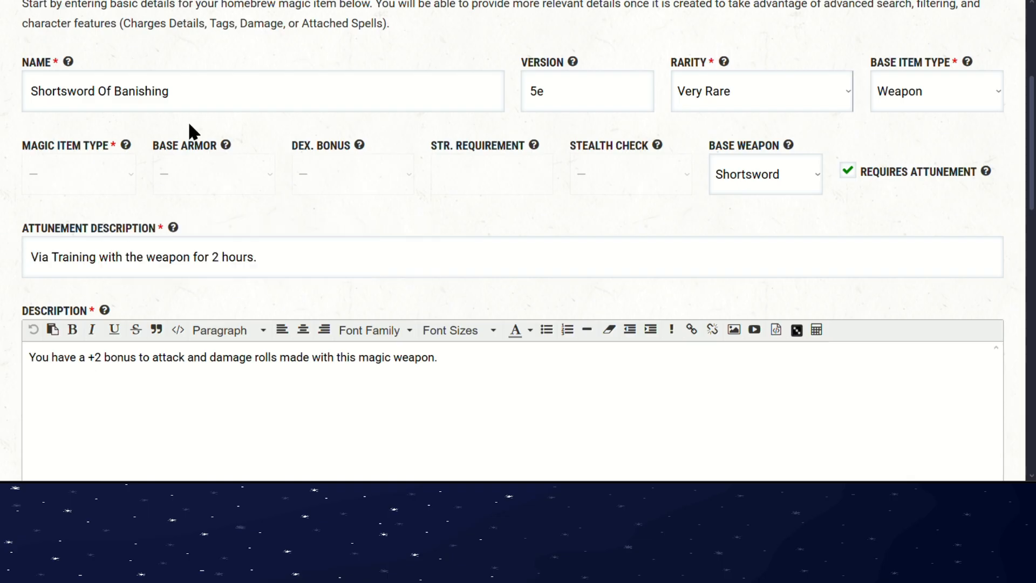
{"action": "left_click_drag", "start_coordinate": [196, 97], "coordinate": [66, 90]}
{"action": "left_click", "coordinate": [188, 245]}
{"action": "triple_click", "coordinate": [251, 258]}
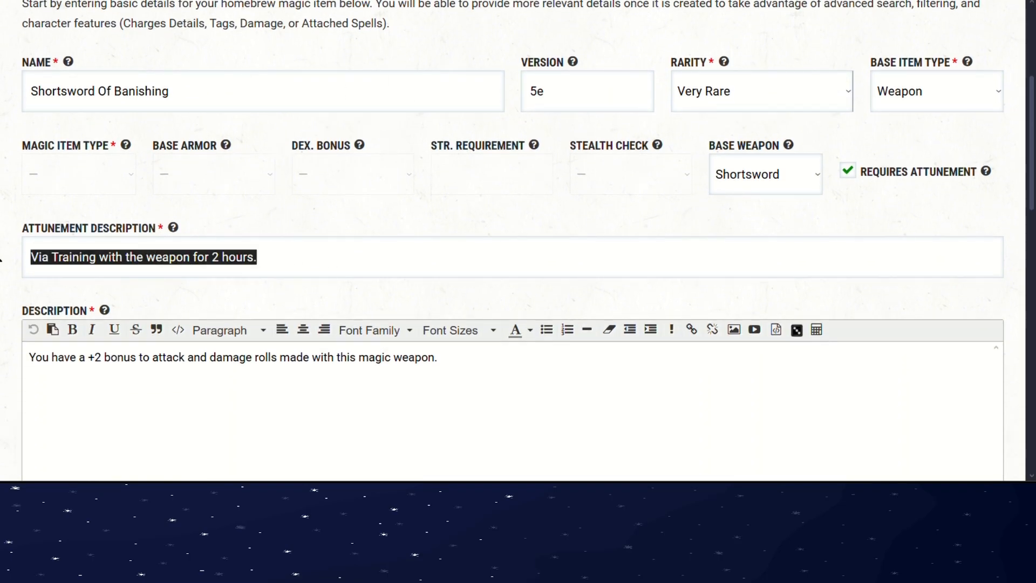
{"action": "left_click", "coordinate": [111, 358]}
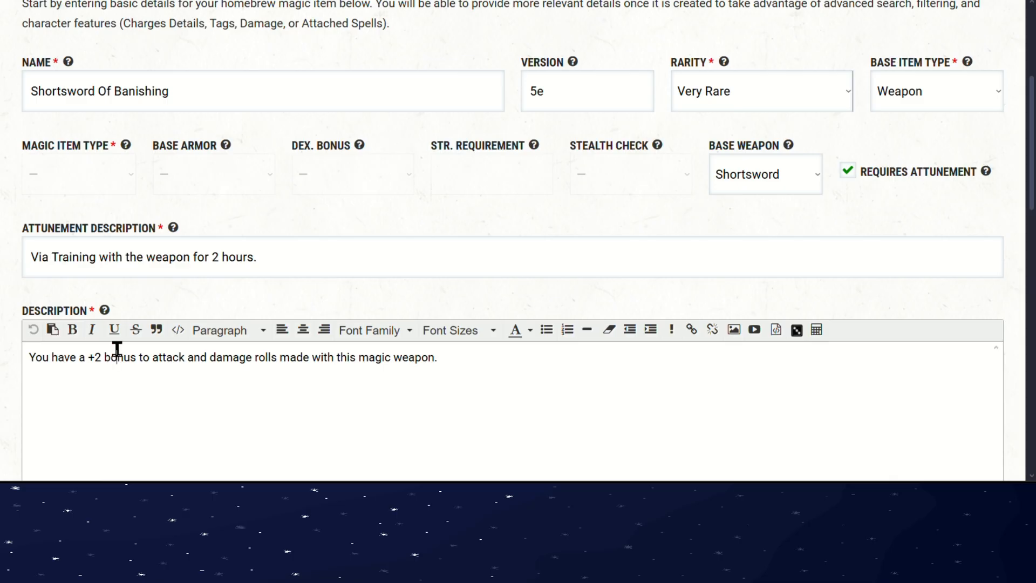
{"action": "triple_click", "coordinate": [248, 256]}
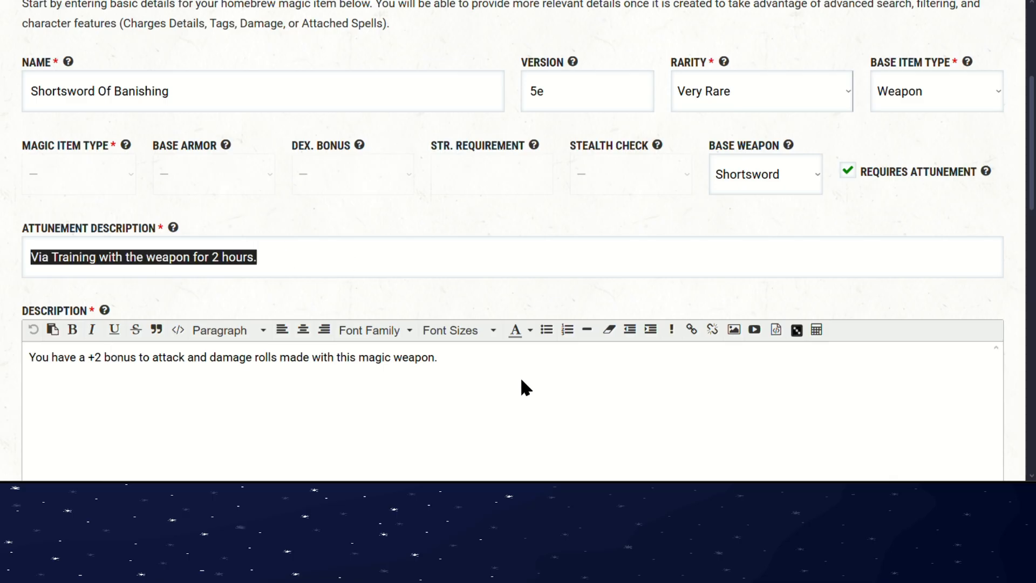
- Append "In addition, You can cast the spell" after the existing sentence in the item's description
{"action": "left_click", "coordinate": [446, 357]}
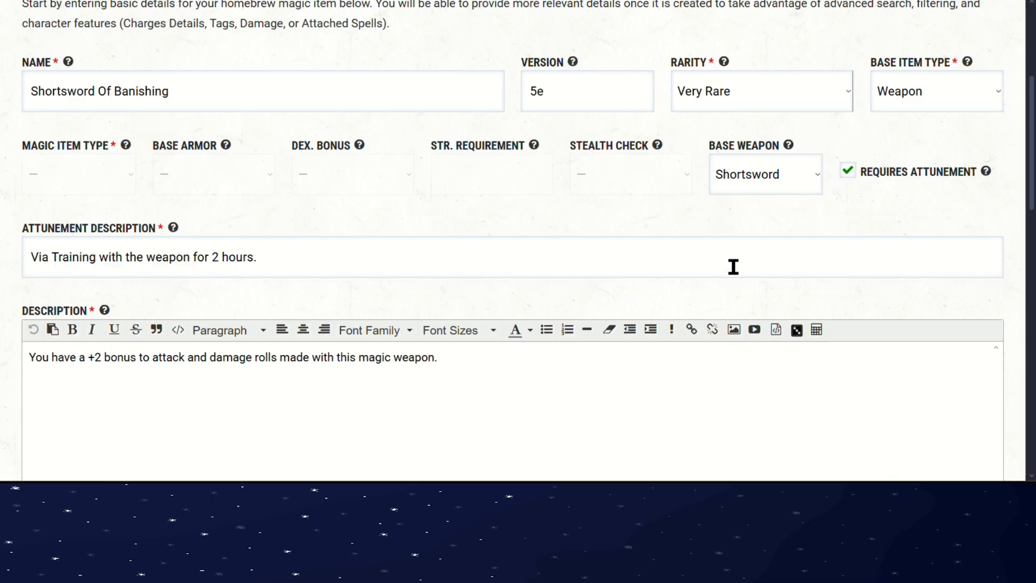
{"action": "scroll", "coordinate": [807, 132], "scroll_direction": "down", "scroll_amount": 2}
{"action": "scroll", "coordinate": [138, 287], "scroll_direction": "down", "scroll_amount": 2}
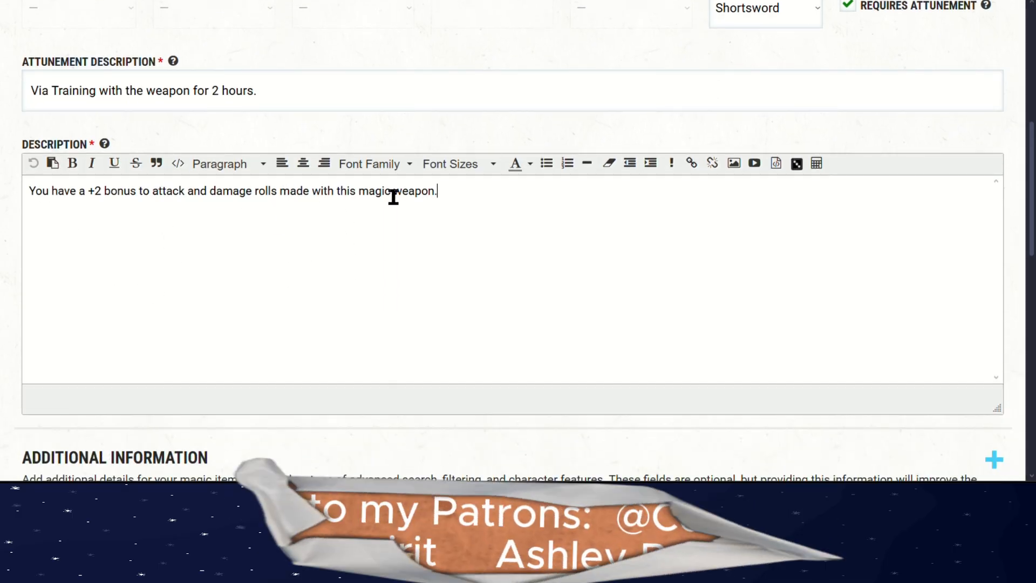
{"action": "type", "text": "In"}
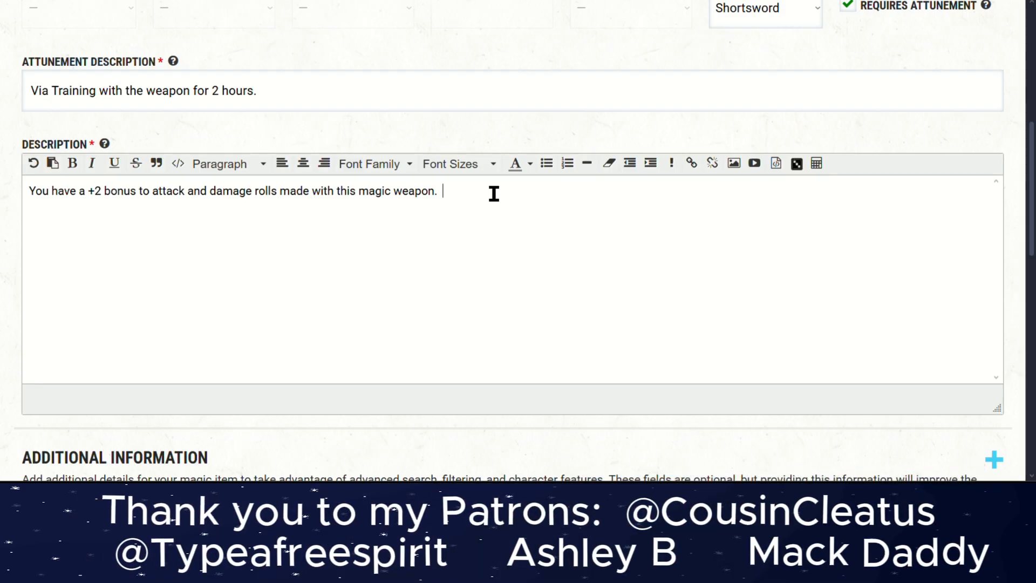
{"action": "type", "text": " additon"}
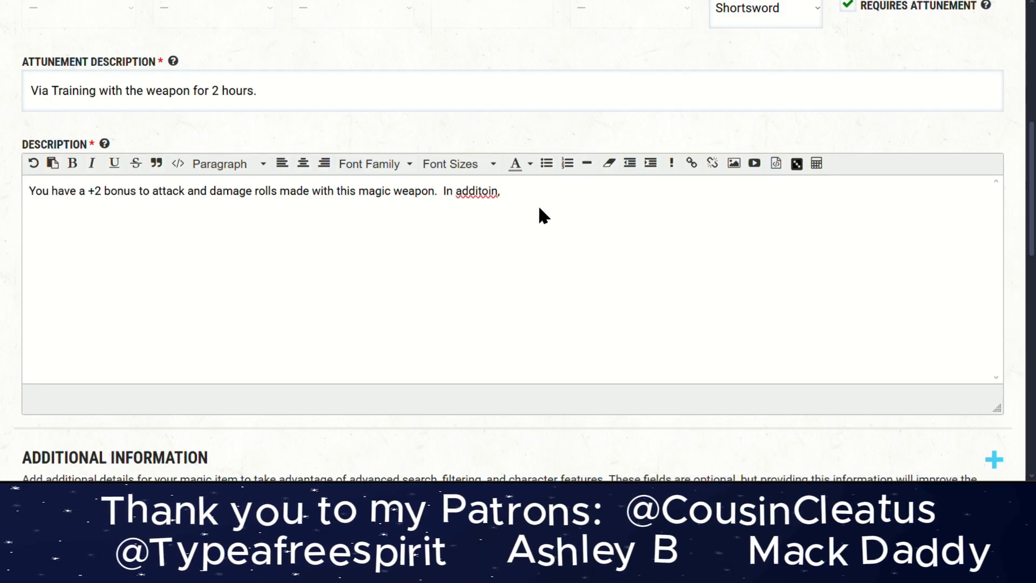
{"action": "key", "text": "BackSpace"}
{"action": "key", "text": "BackSpace"}
{"action": "type", "text": "ion"}
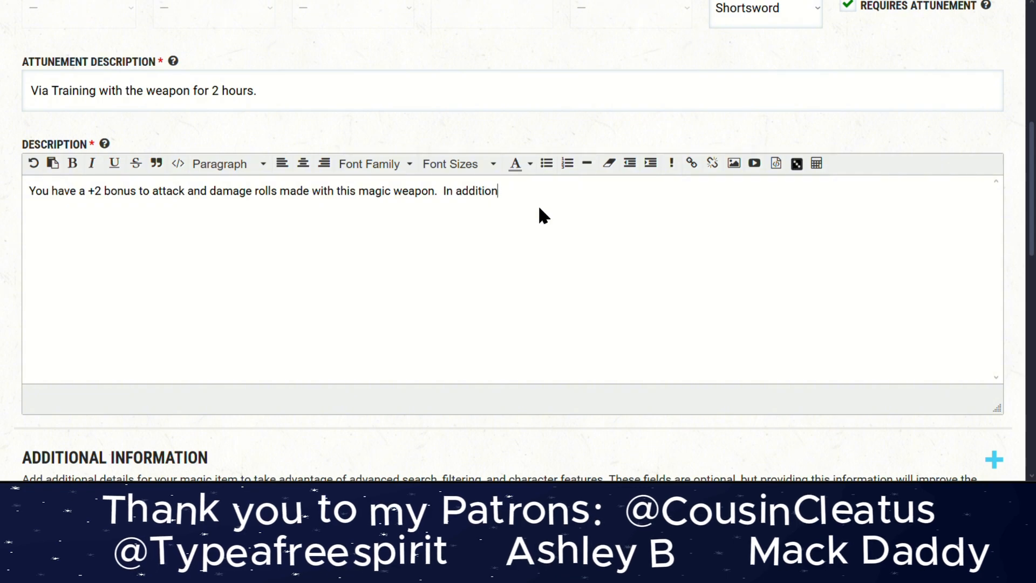
{"action": "type", "text": ", Youu"}
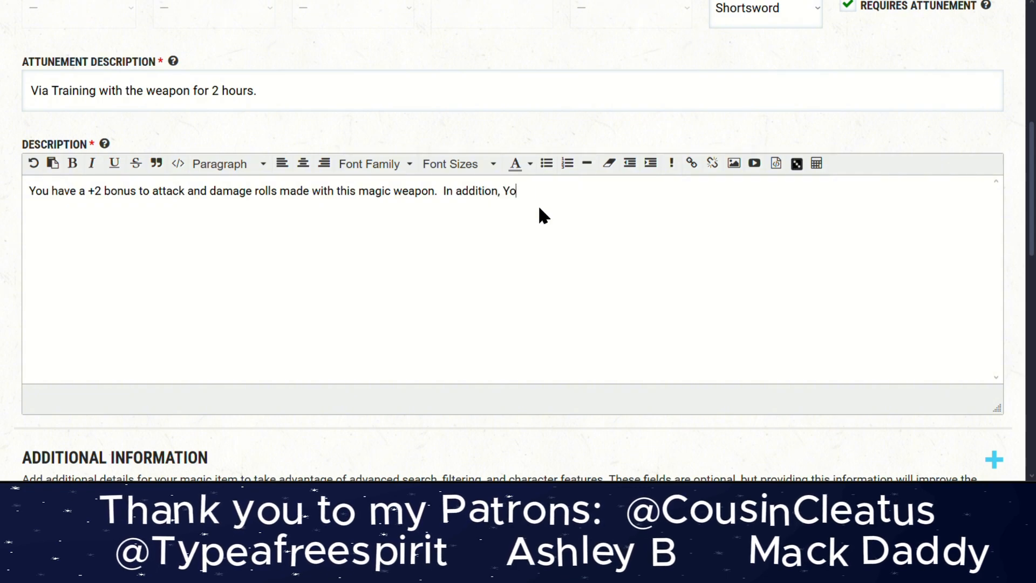
{"action": "key", "text": "BackSpace"}
{"action": "key", "text": "BackSpace"}
{"action": "type", "text": "can cast"}
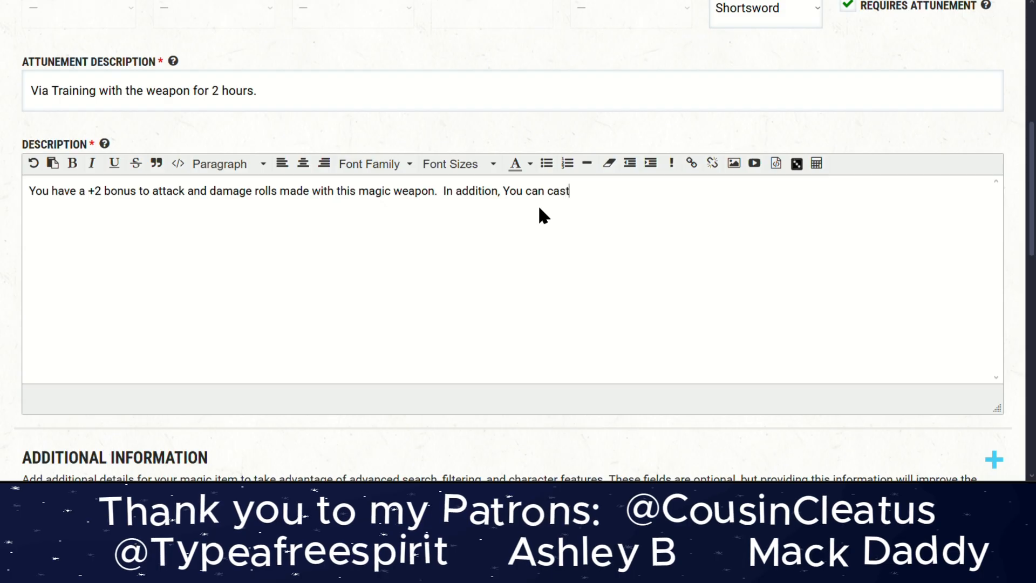
{"action": "type", "text": " th"}
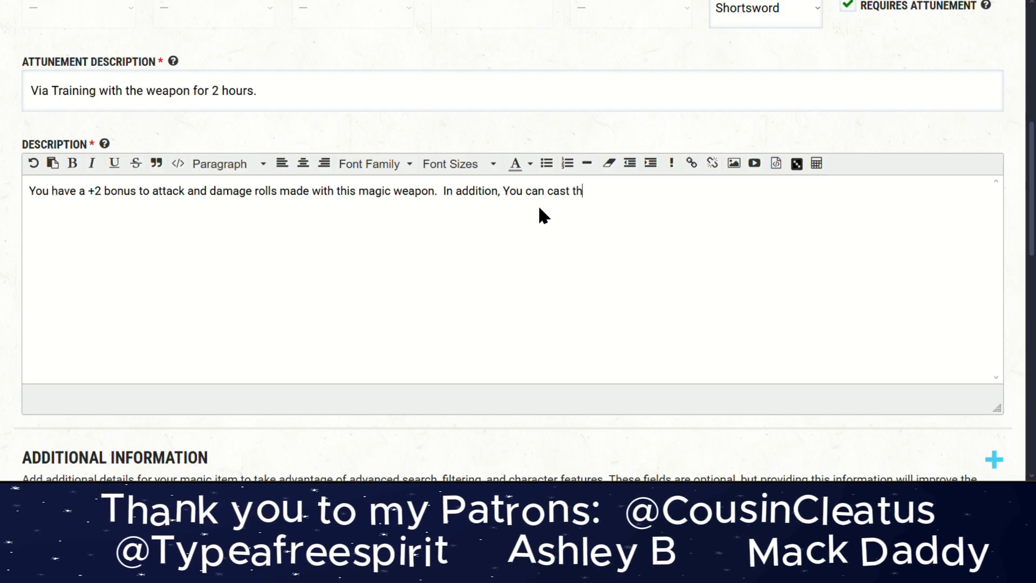
{"action": "type", "text": "e spell"}
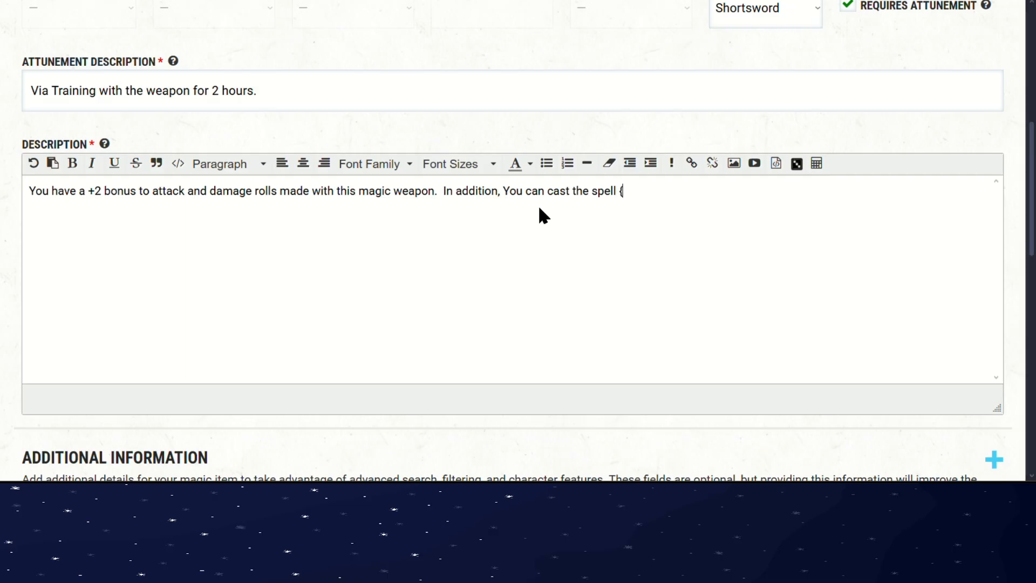
- Add the spell reference "[spell]Banish[/spell]" at the end of the description text
{"action": "type", "text": "[spell]Banish"}
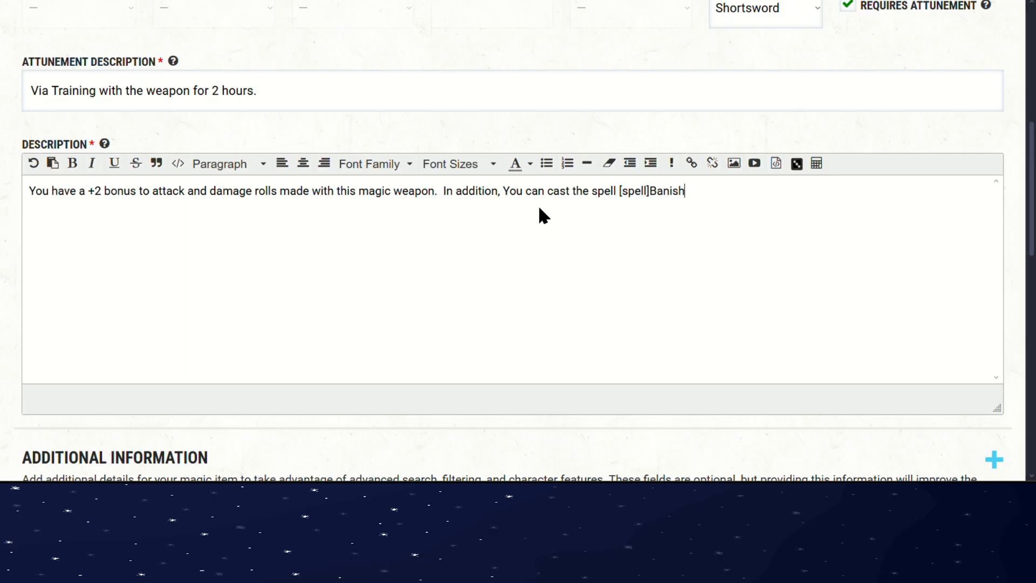
{"action": "type", "text": "[/spell"}
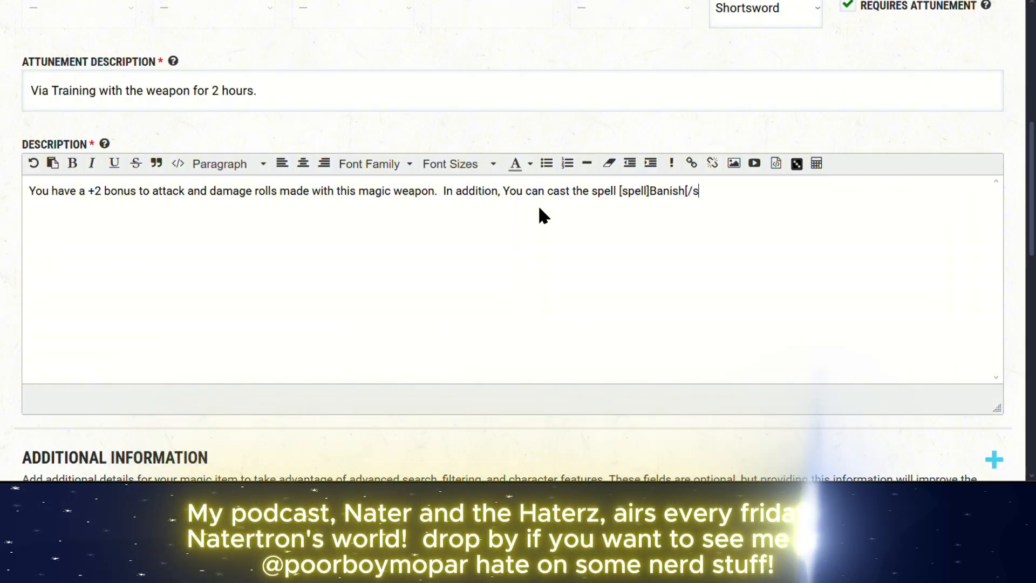
{"action": "type", "text": "]"}
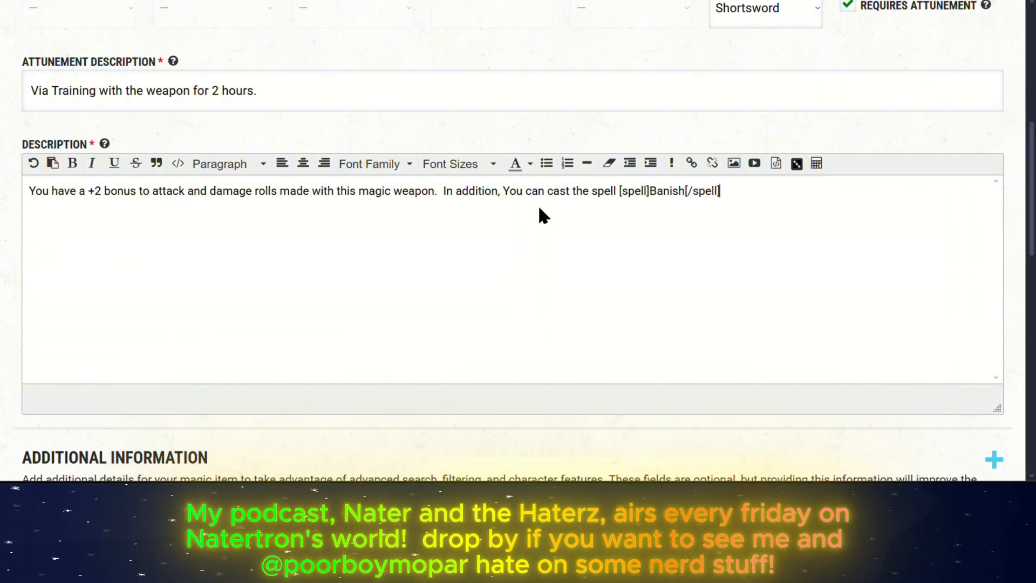
{"action": "double_click", "coordinate": [631, 192]}
{"action": "double_click", "coordinate": [701, 192]}
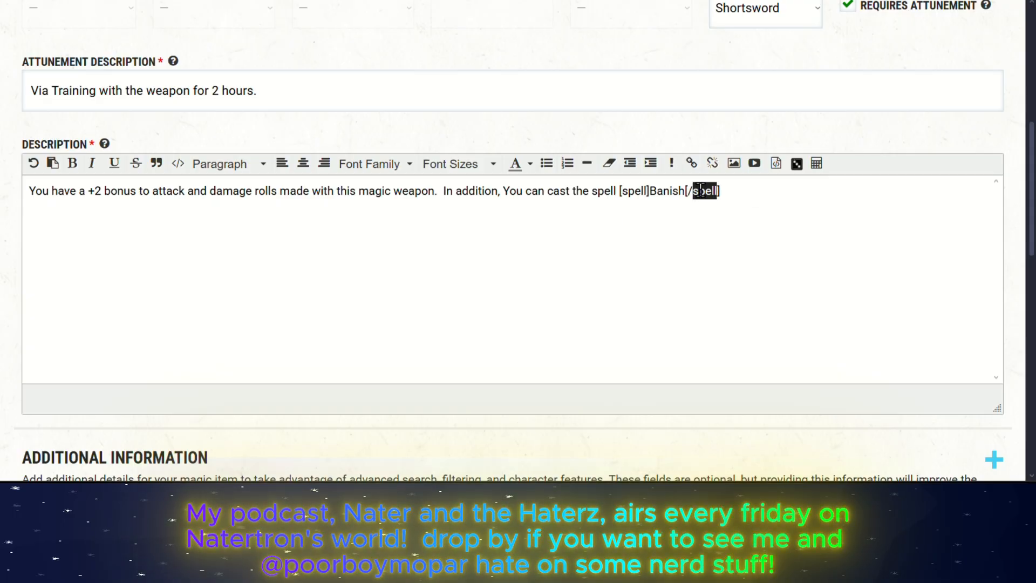
{"action": "left_click_drag", "start_coordinate": [730, 191], "coordinate": [687, 187]}
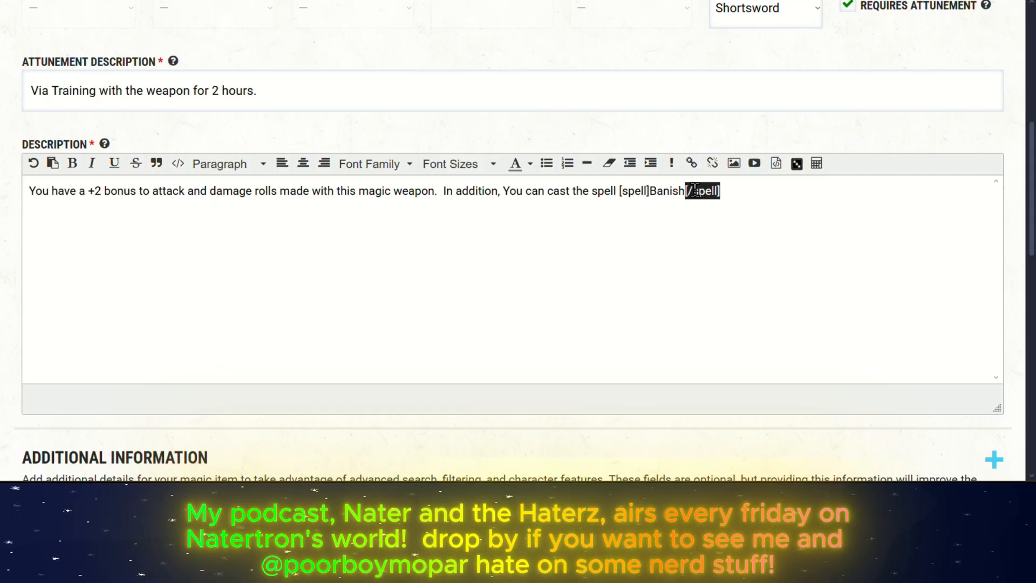
{"action": "left_click", "coordinate": [699, 191]}
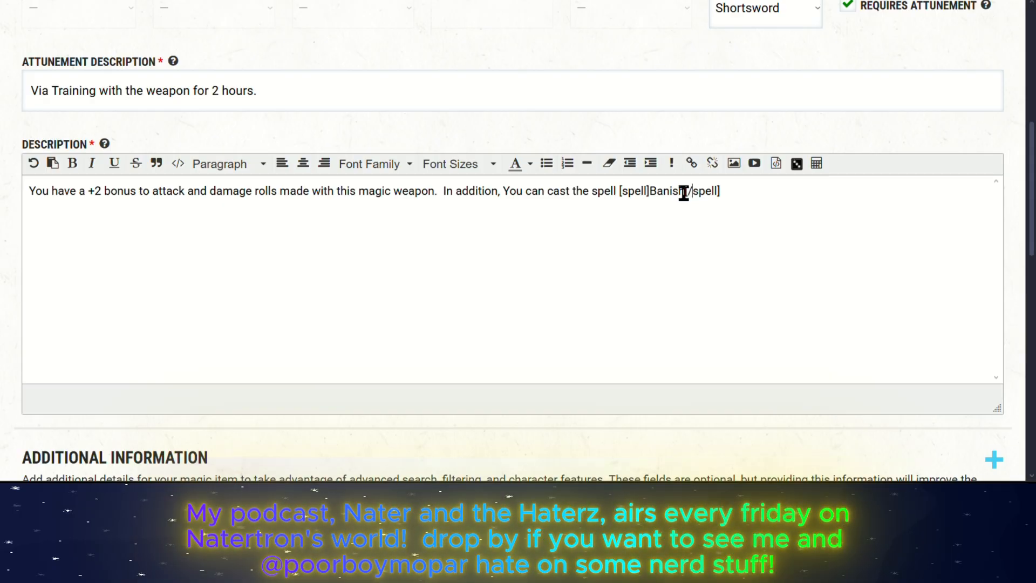
{"action": "left_click_drag", "start_coordinate": [684, 190], "coordinate": [657, 191]}
{"action": "left_click", "coordinate": [657, 192]}
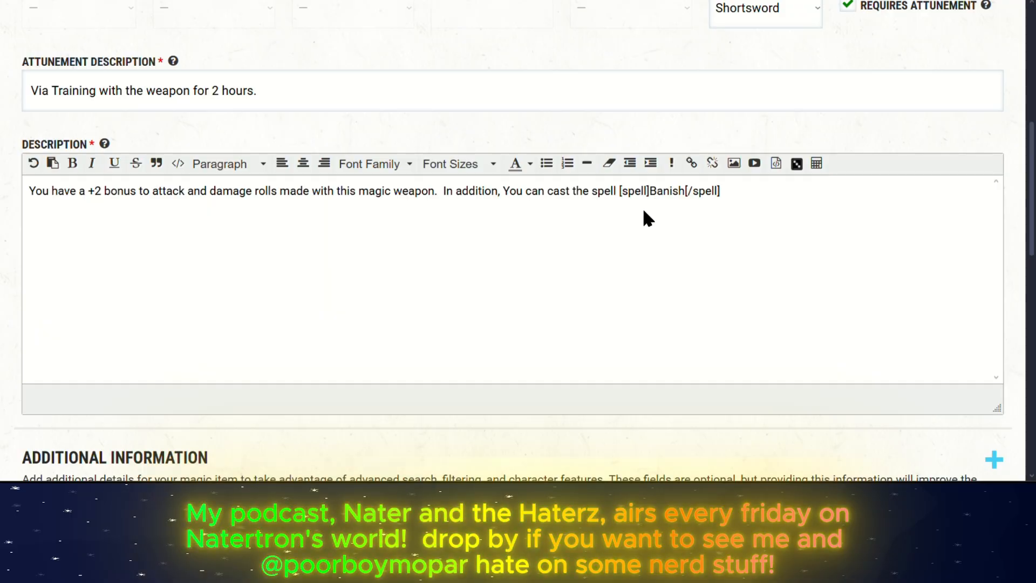
{"action": "scroll", "coordinate": [399, 165], "scroll_direction": "up", "scroll_amount": 2}
{"action": "scroll", "coordinate": [398, 165], "scroll_direction": "up", "scroll_amount": 5}
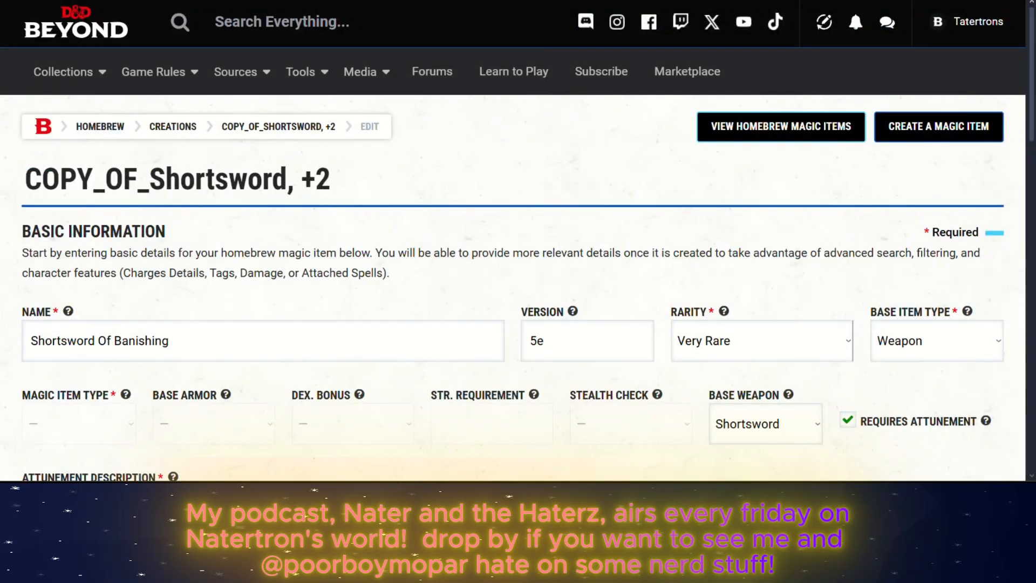
- Search D&D Beyond for "Banishment" in a separate browser tab
{"action": "key", "text": "ctrl+t"}
{"action": "left_click", "coordinate": [292, 0]}
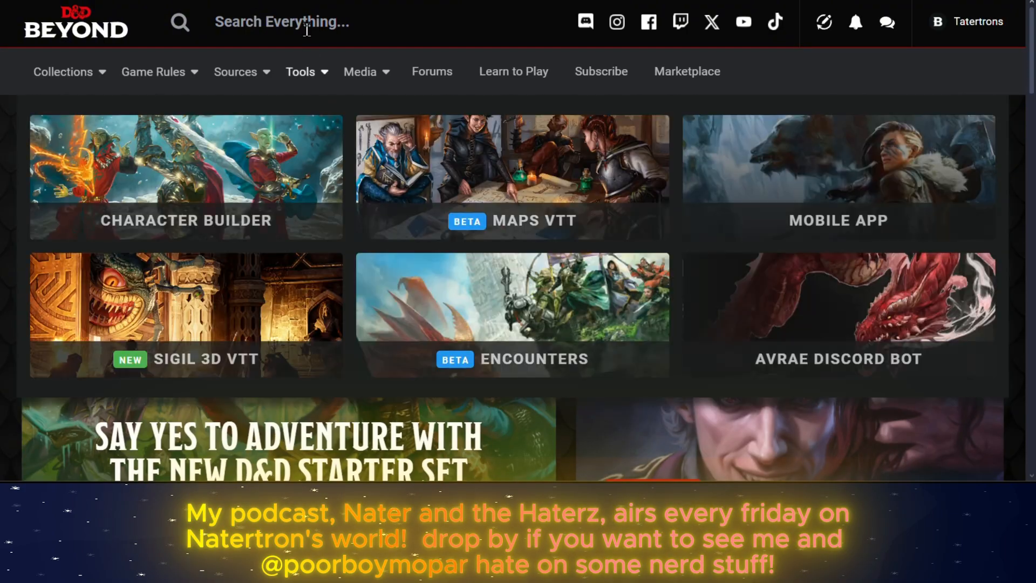
{"action": "left_click", "coordinate": [305, 27]}
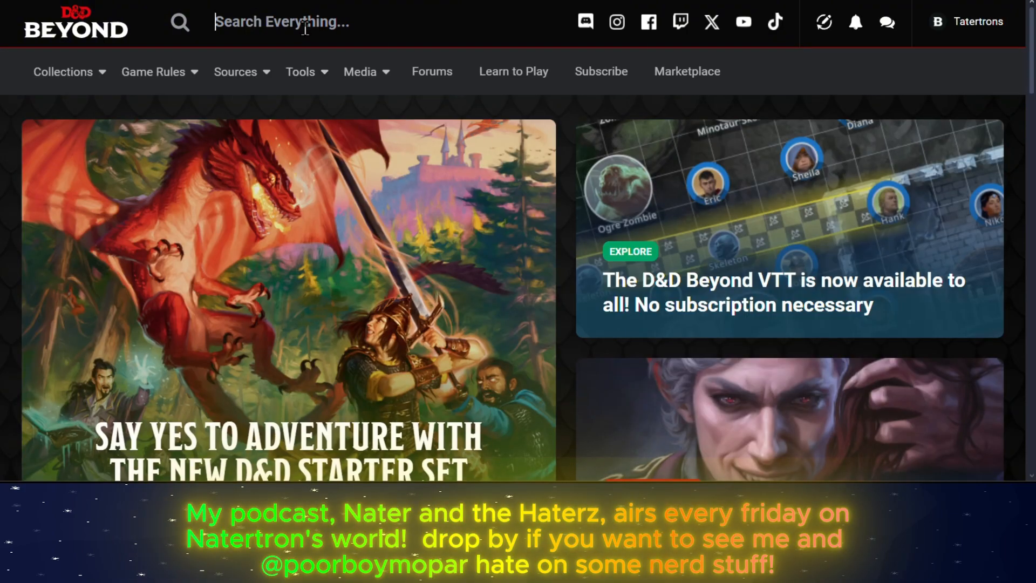
{"action": "type", "text": "Banishment"}
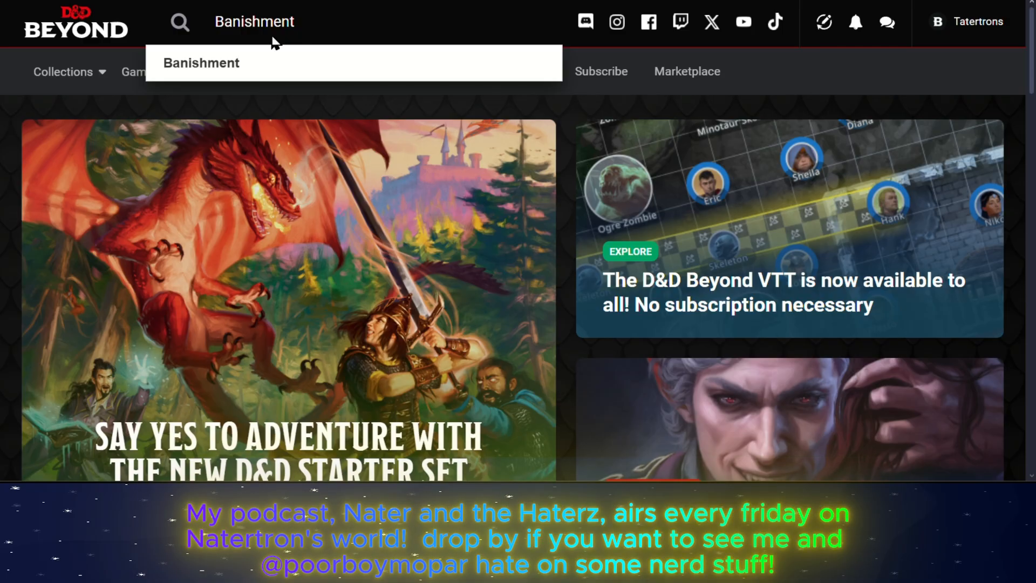
{"action": "key", "text": "Return"}
- Narrow the search results to spells and view the Legacy Banishment spell from the Basic Rules (2014)
{"action": "scroll", "coordinate": [249, 235], "scroll_direction": "down", "scroll_amount": 2}
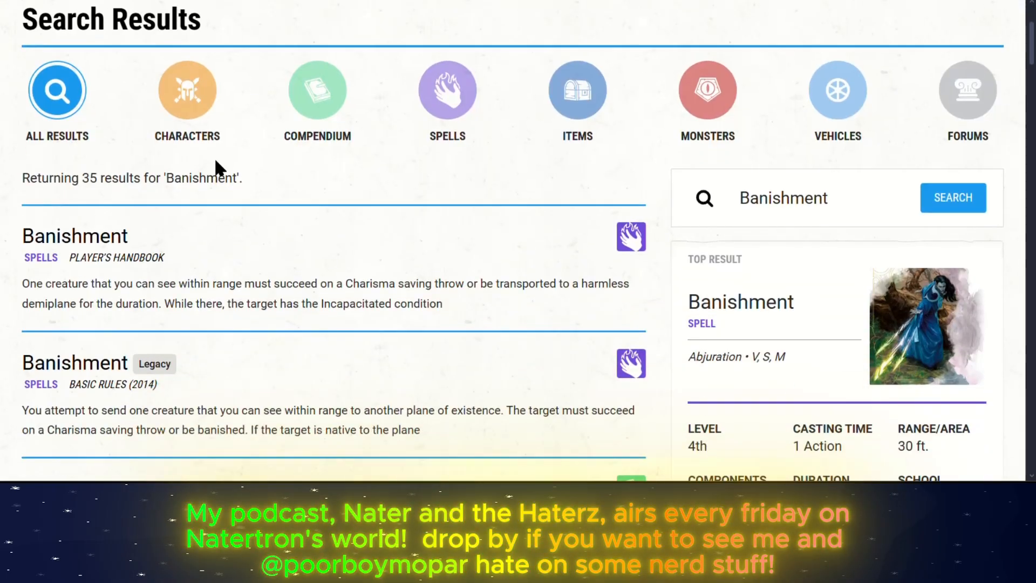
{"action": "left_click", "coordinate": [456, 96]}
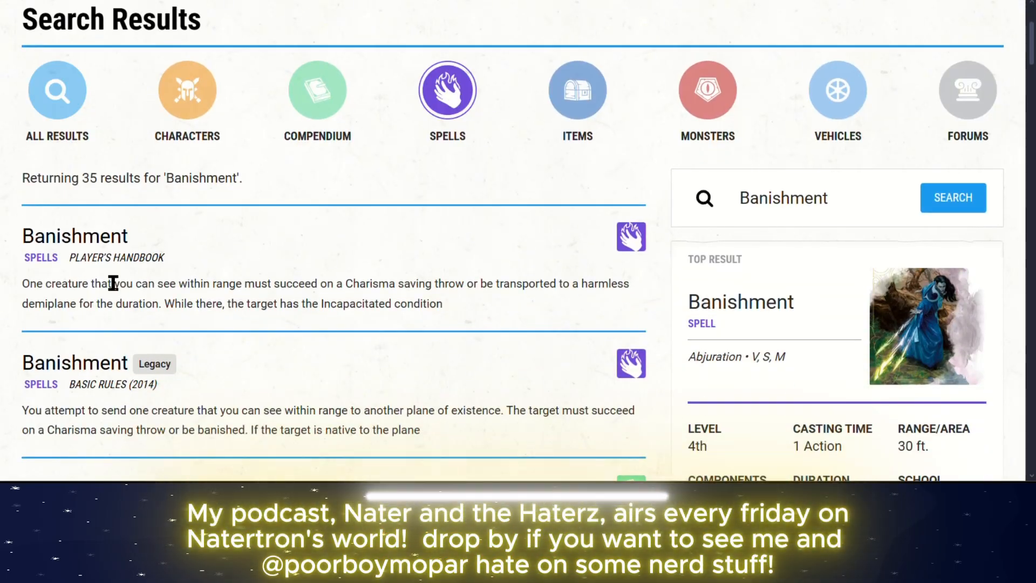
{"action": "scroll", "coordinate": [196, 284], "scroll_direction": "down", "scroll_amount": 4}
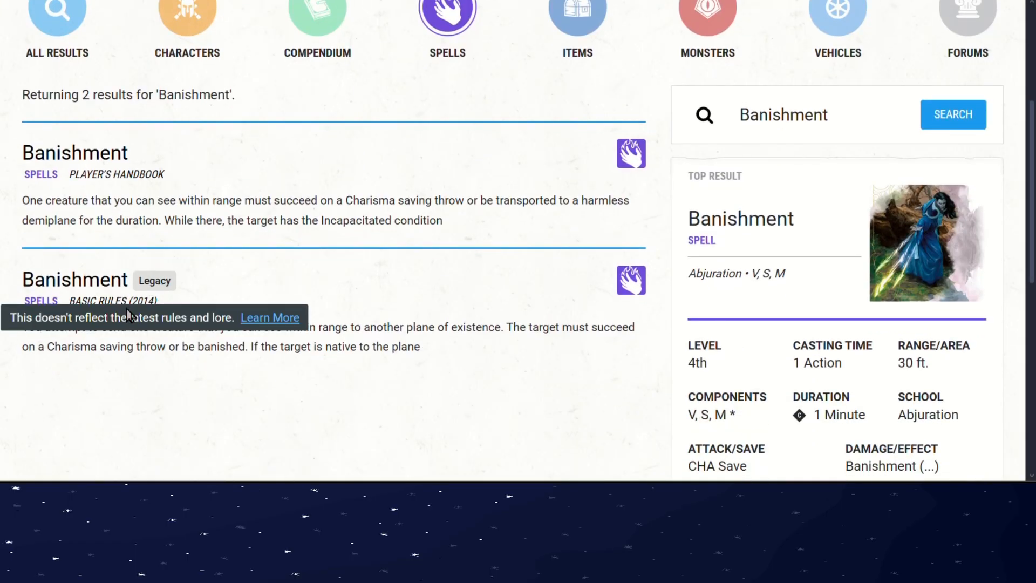
{"action": "left_click", "coordinate": [175, 270]}
{"action": "scroll", "coordinate": [454, 294], "scroll_direction": "down", "scroll_amount": 2}
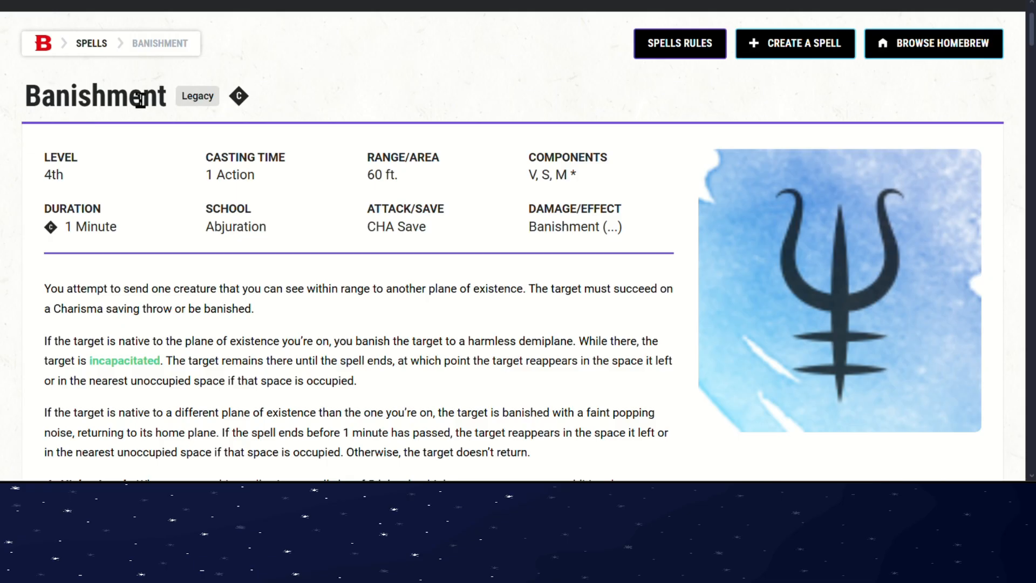
- Back in the item editor, correct the description's spell reference to "[spell]Banishment[/spell]" and end the sentence with a period
{"action": "key", "text": "ctrl+Tab"}
{"action": "scroll", "coordinate": [648, 291], "scroll_direction": "down", "scroll_amount": 9}
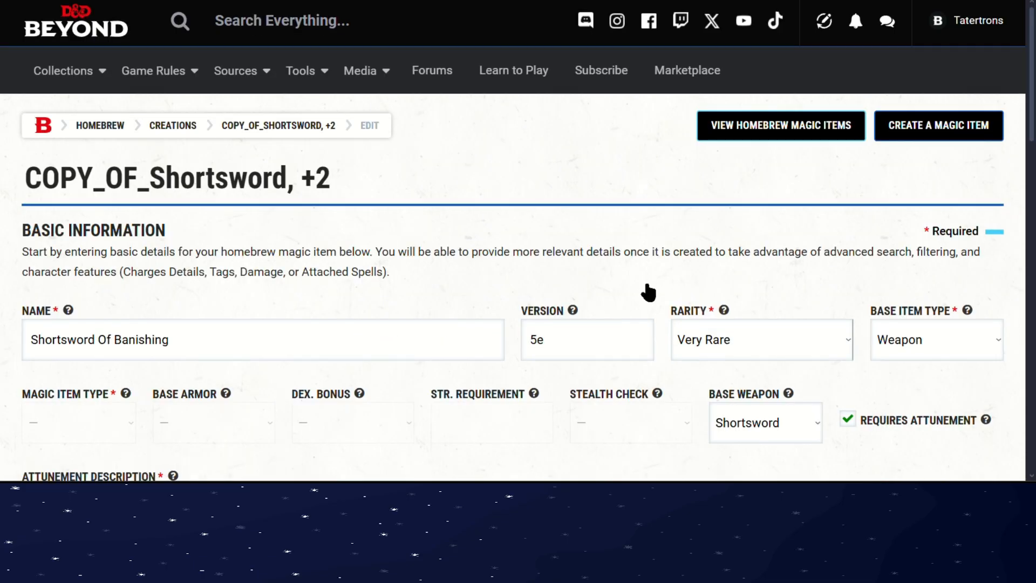
{"action": "scroll", "coordinate": [696, 171], "scroll_direction": "up", "scroll_amount": 4}
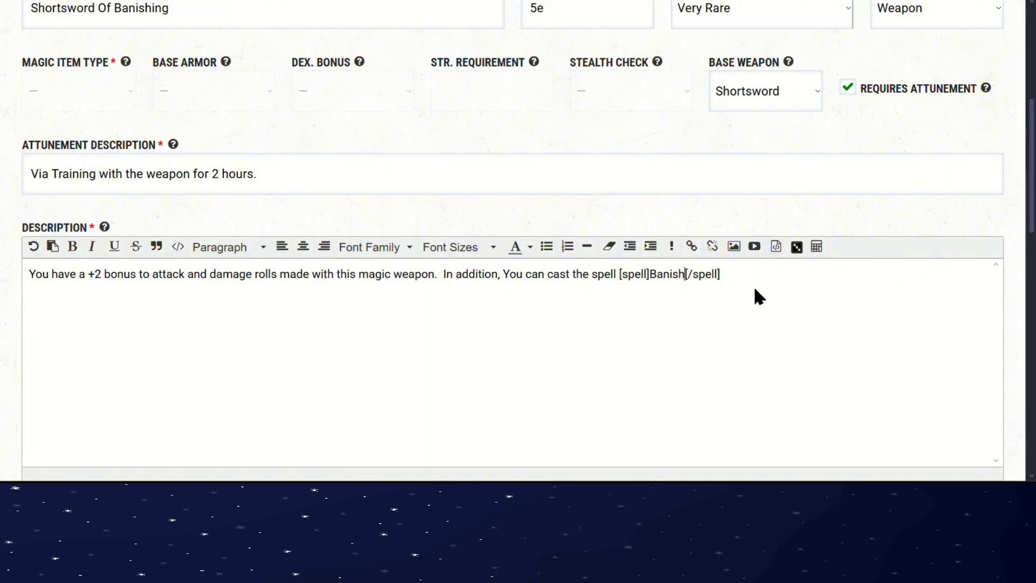
{"action": "type", "text": "ment"}
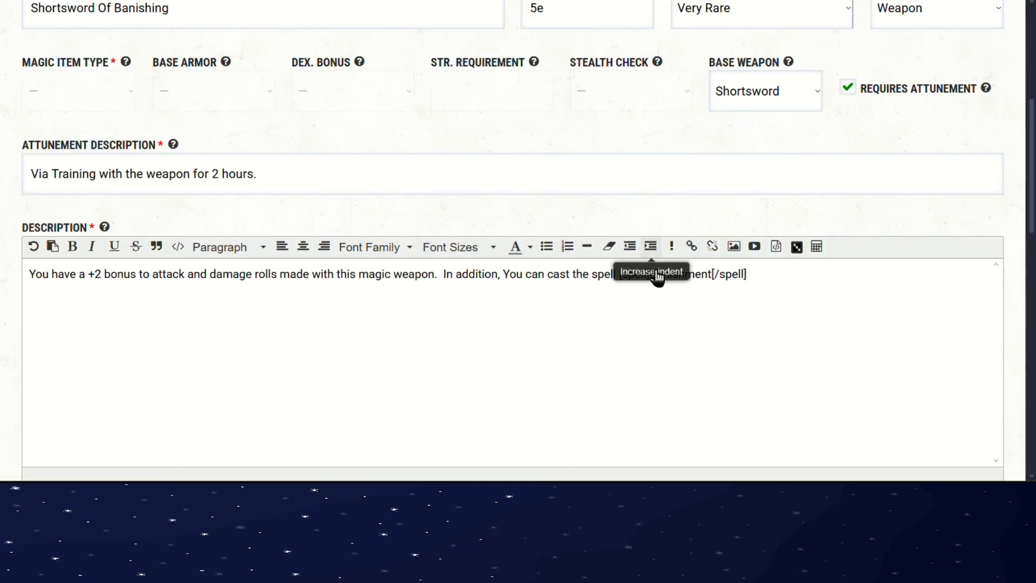
{"action": "left_click", "coordinate": [781, 272]}
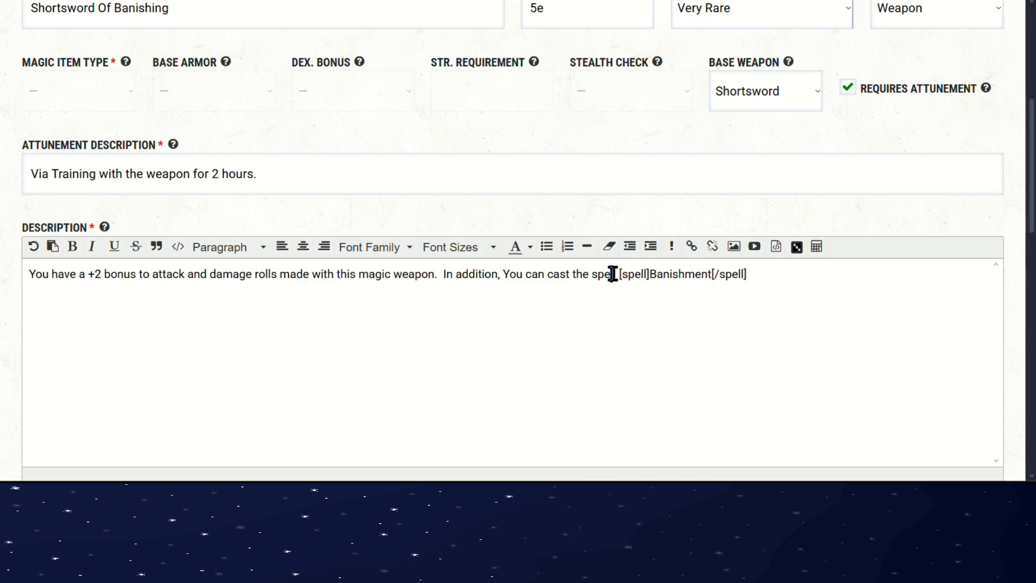
{"action": "left_click_drag", "start_coordinate": [619, 274], "coordinate": [744, 288]}
{"action": "left_click", "coordinate": [743, 288]}
{"action": "type", "text": "."}
{"action": "scroll", "coordinate": [659, 296], "scroll_direction": "down", "scroll_amount": 2}
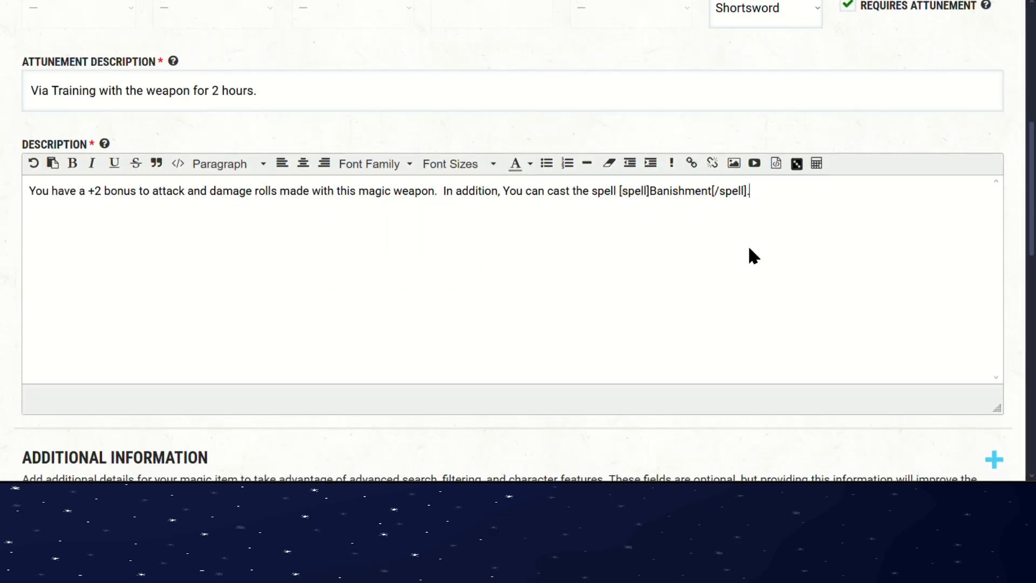
- Add "once per day." after the Banishment spell reference in the description
{"action": "key", "text": "BackSpace"}
{"action": "type", "text": "once per Day"}
{"action": "key", "text": "BackSpace"}
{"action": "key", "text": "BackSpace"}
{"action": "key", "text": "BackSpace"}
{"action": "type", "text": "day"}
{"action": "scroll", "coordinate": [604, 276], "scroll_direction": "down", "scroll_amount": 5}
{"action": "scroll", "coordinate": [377, 224], "scroll_direction": "up", "scroll_amount": 5}
{"action": "scroll", "coordinate": [421, 178], "scroll_direction": "up", "scroll_amount": 5}
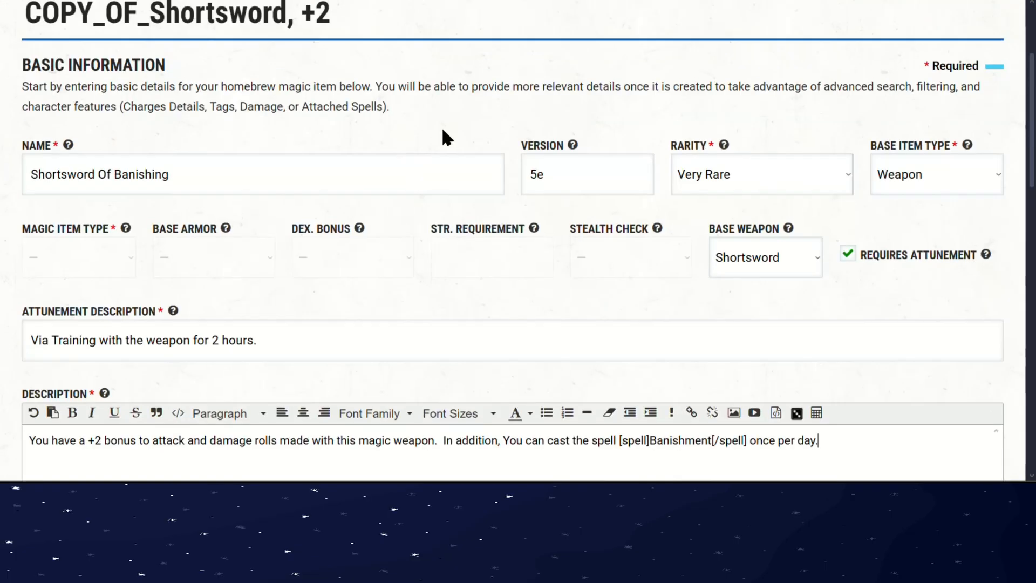
{"action": "scroll", "coordinate": [497, 194], "scroll_direction": "down", "scroll_amount": 5}
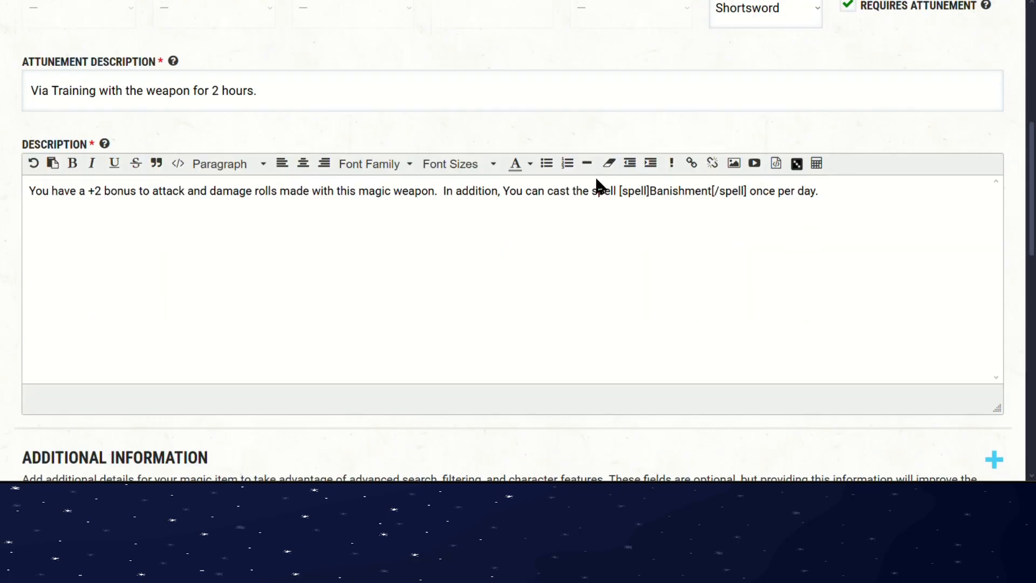
- Replace the wording after the spell reference with "on a target you have damaged once per day."
{"action": "left_click_drag", "start_coordinate": [840, 192], "coordinate": [752, 193]}
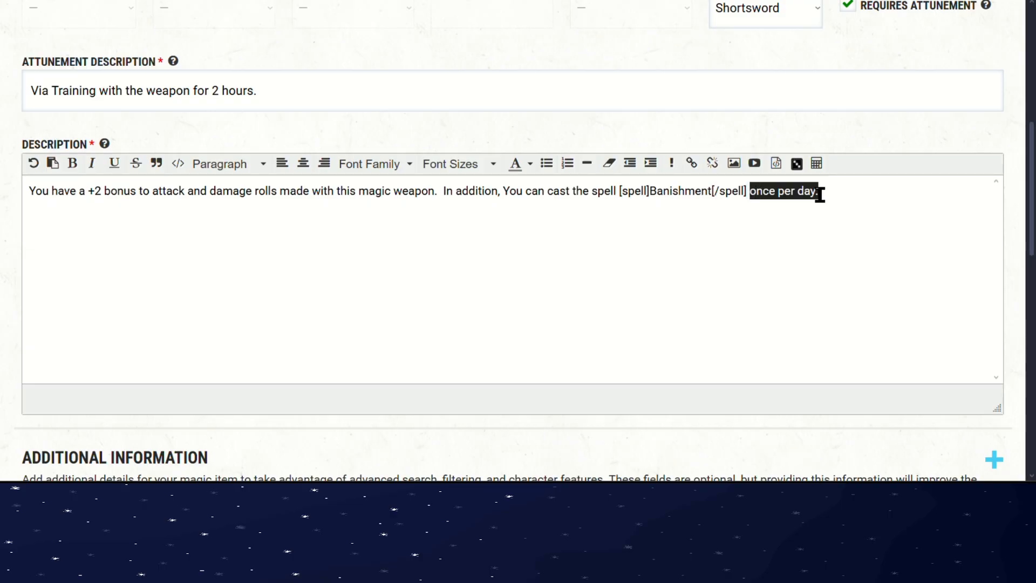
{"action": "type", "text": "on a"}
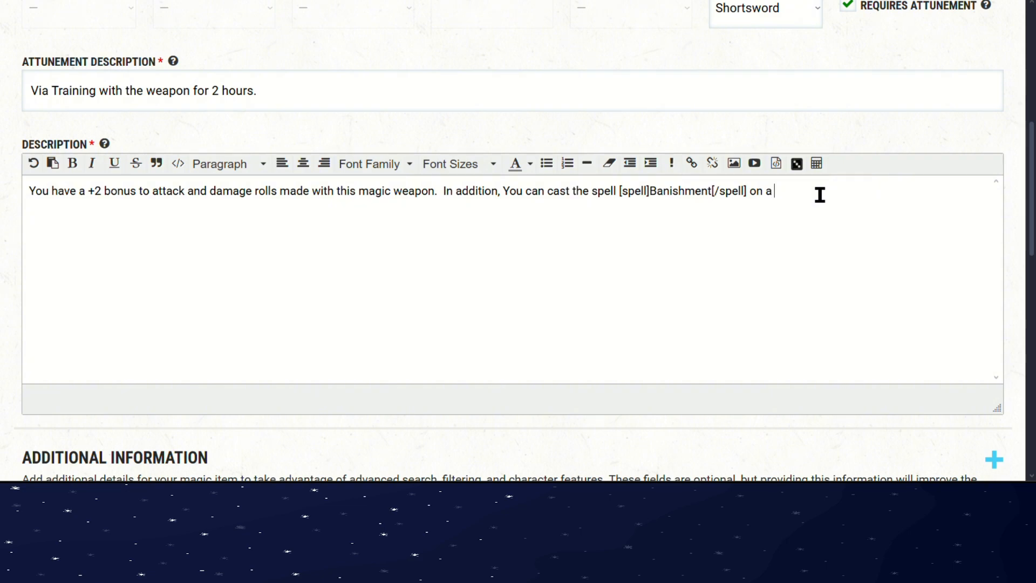
{"action": "type", "text": " target you have dama"}
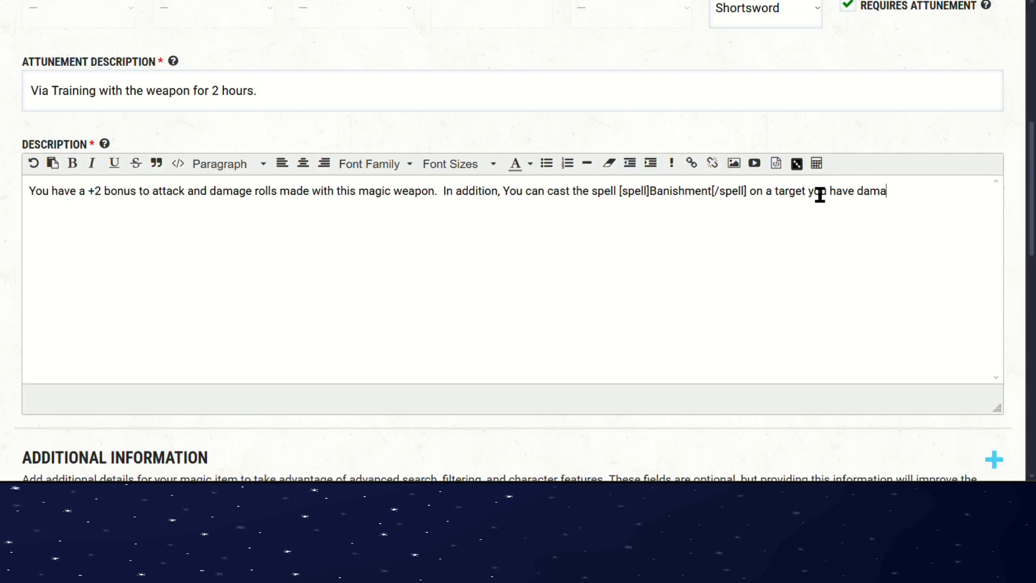
{"action": "type", "text": "ged once per day."}
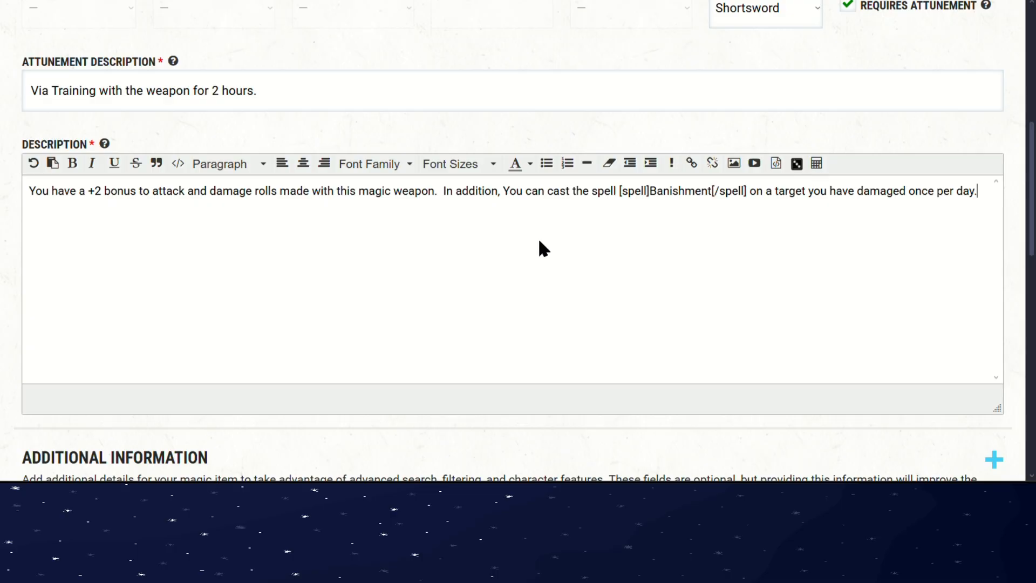
- Collapse the Basic Information section and save the changes to the magic item
{"action": "scroll", "coordinate": [585, 264], "scroll_direction": "down", "scroll_amount": 4}
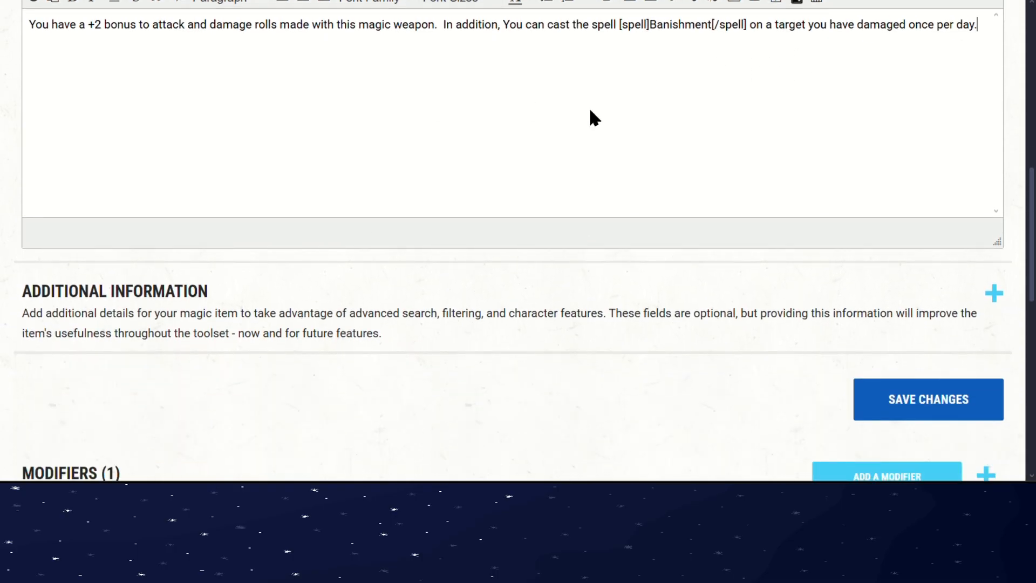
{"action": "scroll", "coordinate": [444, 86], "scroll_direction": "up", "scroll_amount": 2}
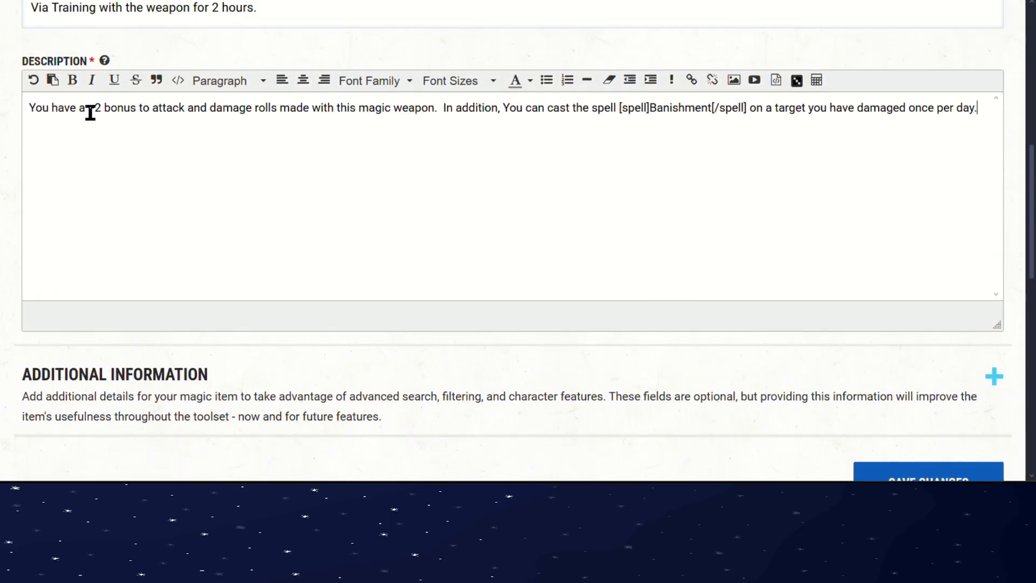
{"action": "scroll", "coordinate": [377, 305], "scroll_direction": "down", "scroll_amount": 3}
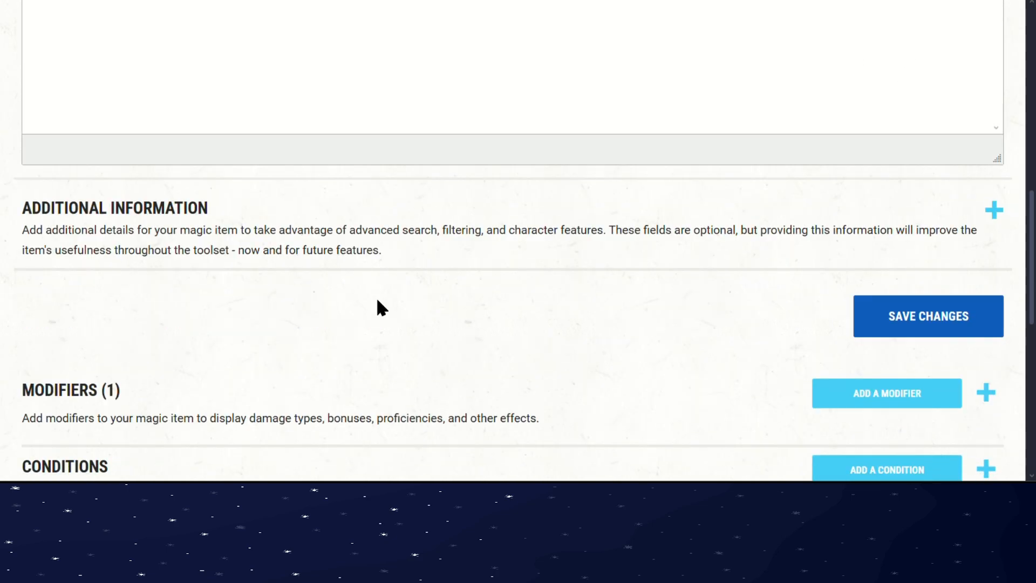
{"action": "scroll", "coordinate": [197, 167], "scroll_direction": "up", "scroll_amount": 6}
{"action": "scroll", "coordinate": [498, 325], "scroll_direction": "up", "scroll_amount": 6}
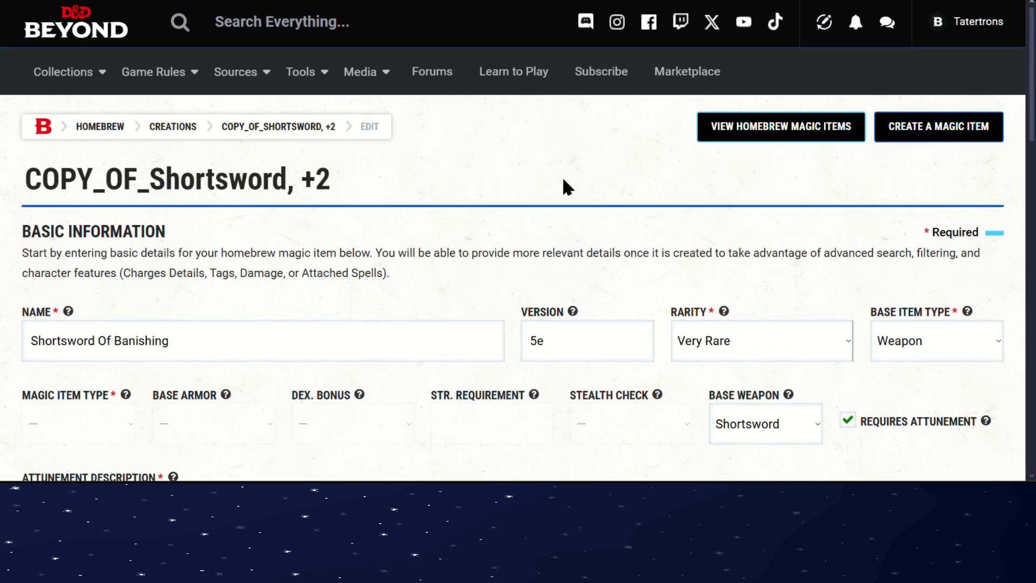
{"action": "left_click", "coordinate": [562, 180]}
{"action": "scroll", "coordinate": [381, 262], "scroll_direction": "down", "scroll_amount": 1}
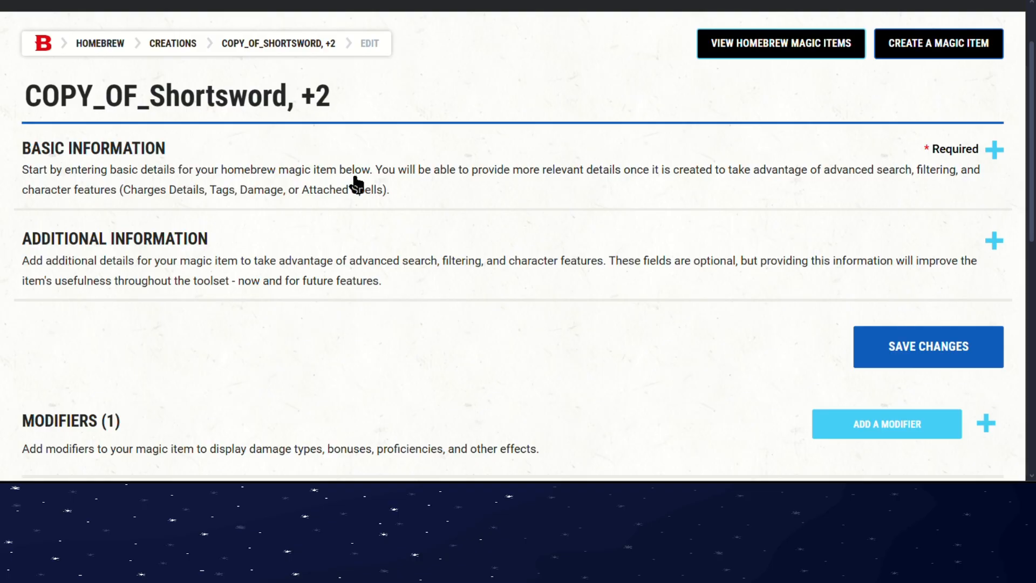
{"action": "left_click", "coordinate": [356, 181]}
{"action": "left_click", "coordinate": [354, 184]}
{"action": "scroll", "coordinate": [504, 233], "scroll_direction": "down", "scroll_amount": 2}
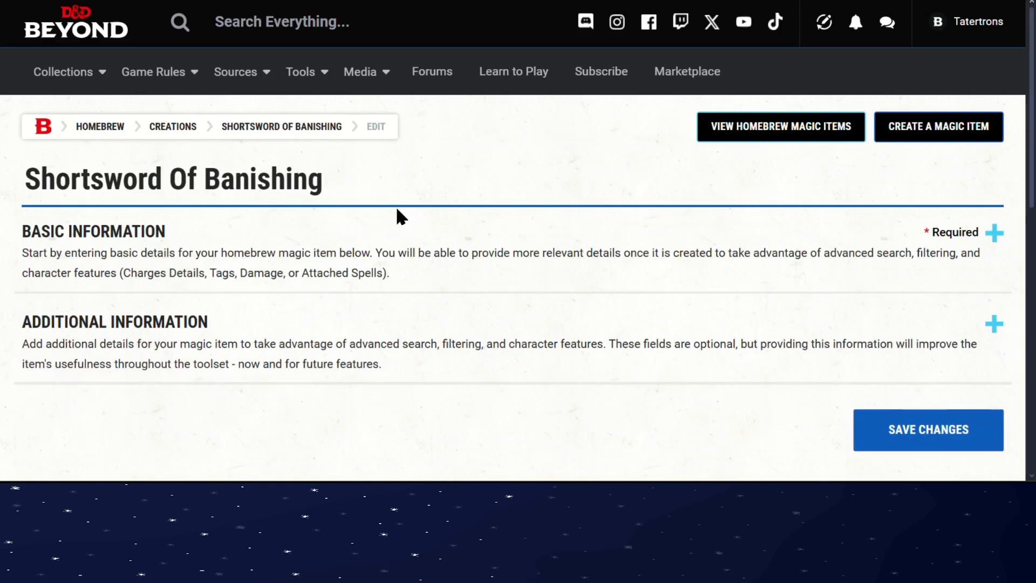
- Review the saved Basic Information entries of the item and collapse that section again
{"action": "scroll", "coordinate": [372, 250], "scroll_direction": "down", "scroll_amount": 3}
{"action": "left_click", "coordinate": [171, 162]}
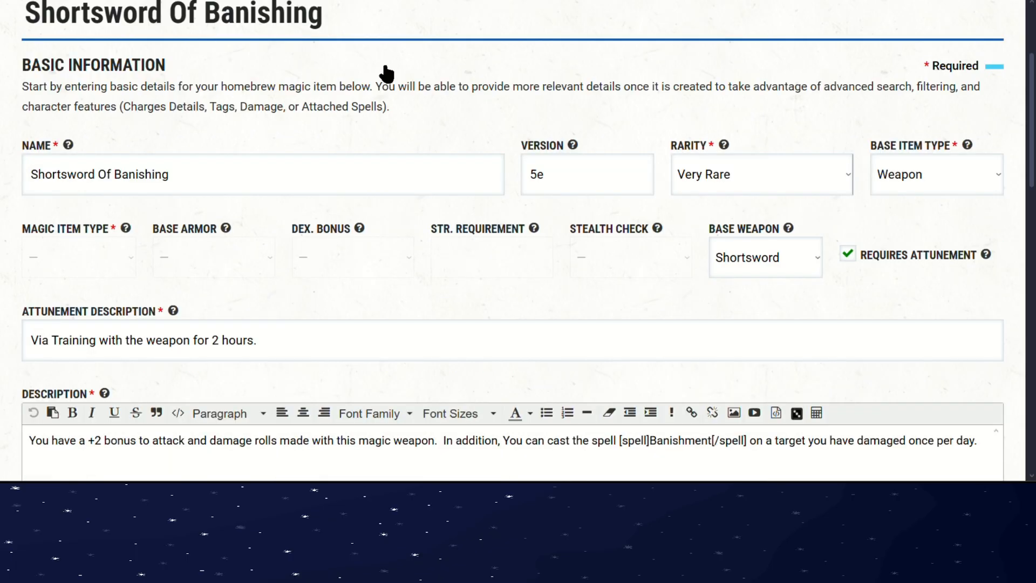
{"action": "left_click", "coordinate": [375, 84]}
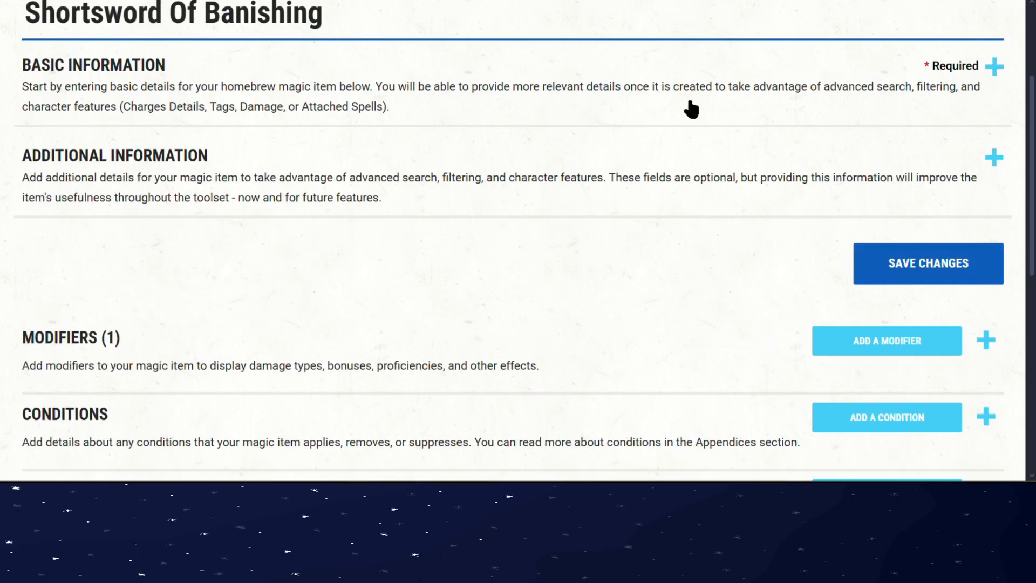
{"action": "left_click", "coordinate": [400, 84]}
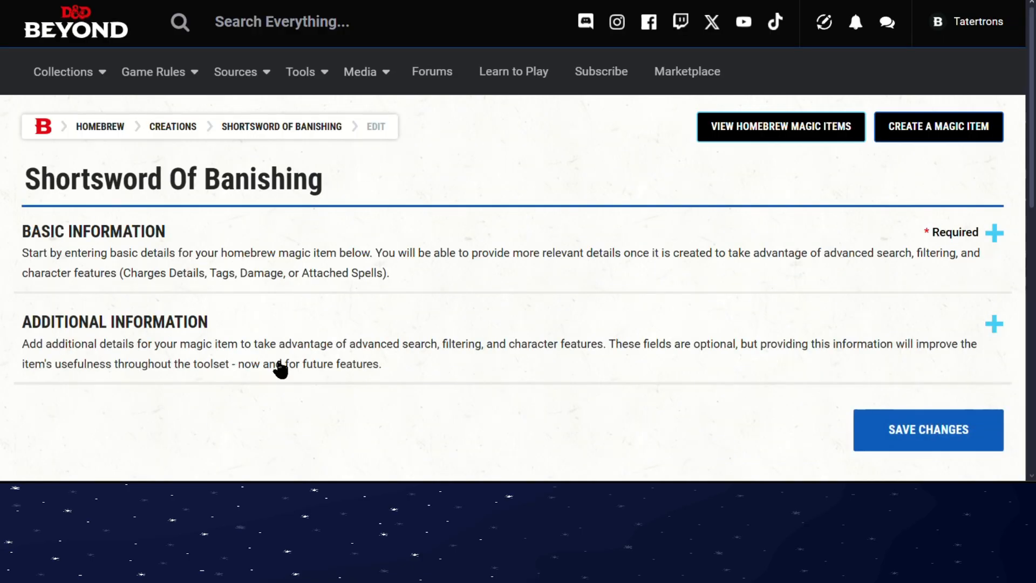
- In the Additional Information section, enable charges for the item with 1 charge and set the charge reset condition to Dawn
{"action": "left_click", "coordinate": [280, 370]}
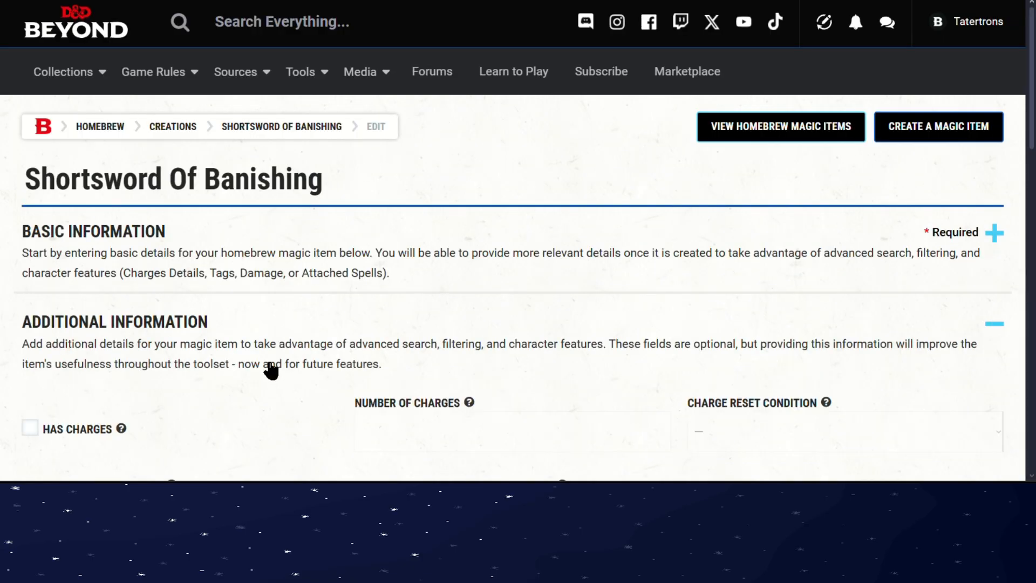
{"action": "scroll", "coordinate": [249, 238], "scroll_direction": "down", "scroll_amount": 2}
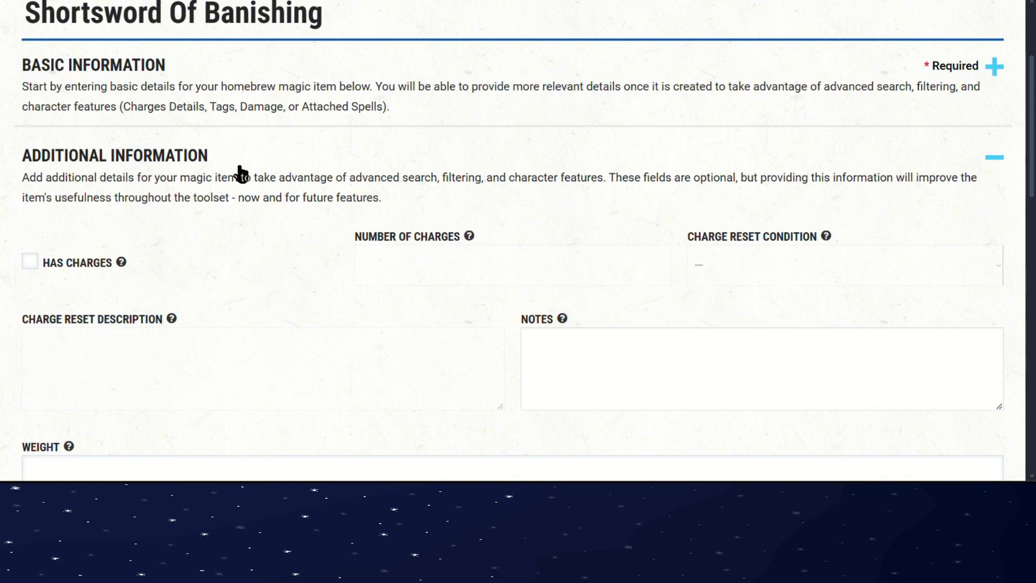
{"action": "left_click", "coordinate": [232, 90]}
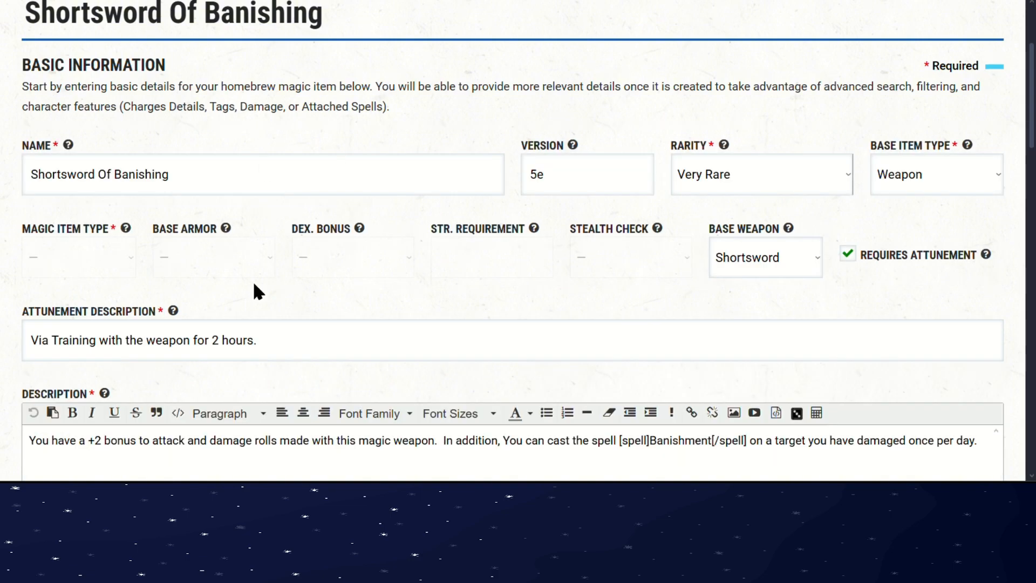
{"action": "left_click", "coordinate": [232, 89]}
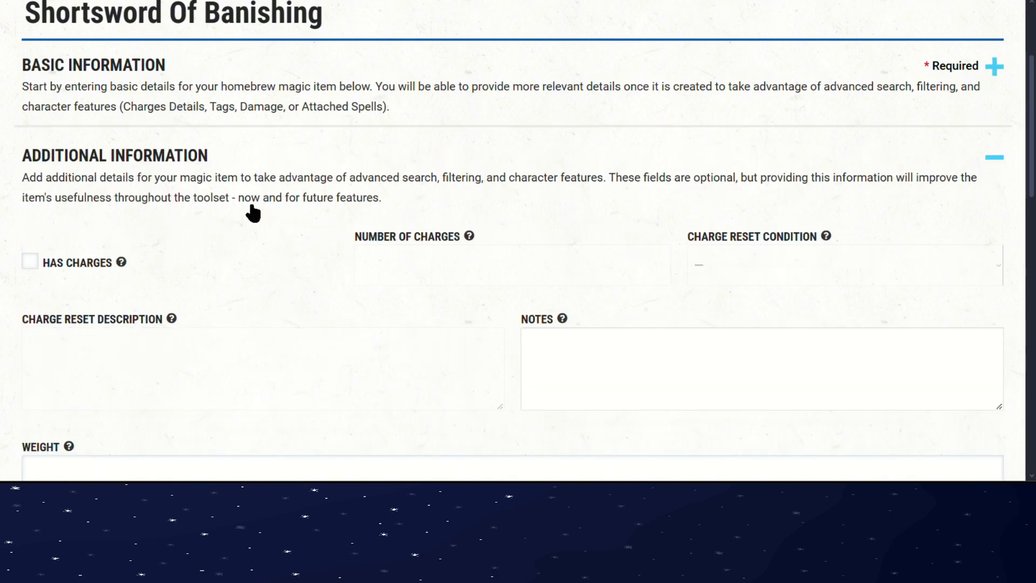
{"action": "left_click", "coordinate": [358, 99]}
{"action": "left_click", "coordinate": [509, 115]}
{"action": "scroll", "coordinate": [433, 128], "scroll_direction": "down", "scroll_amount": 2}
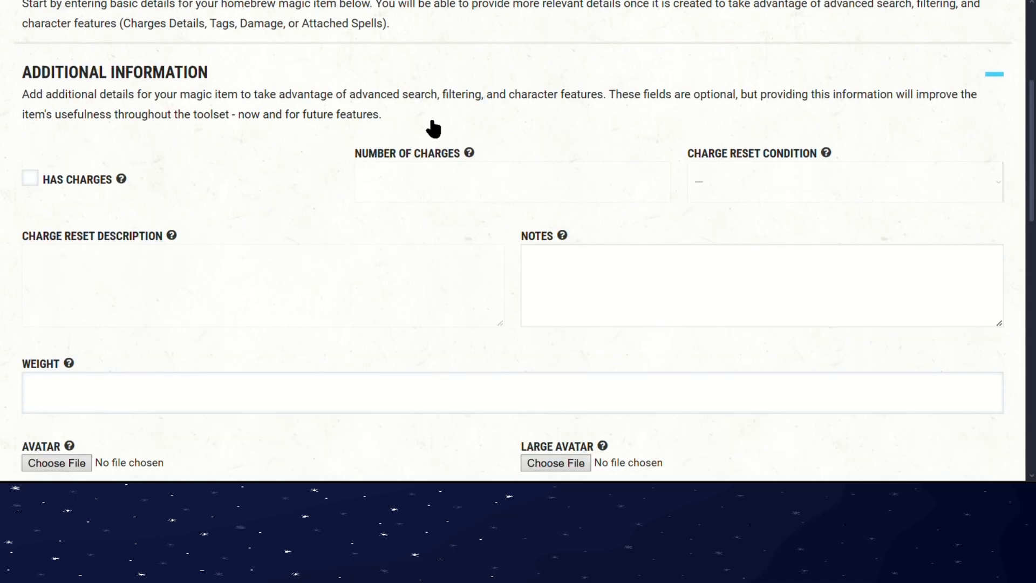
{"action": "left_click", "coordinate": [29, 178]}
{"action": "left_click", "coordinate": [364, 170]}
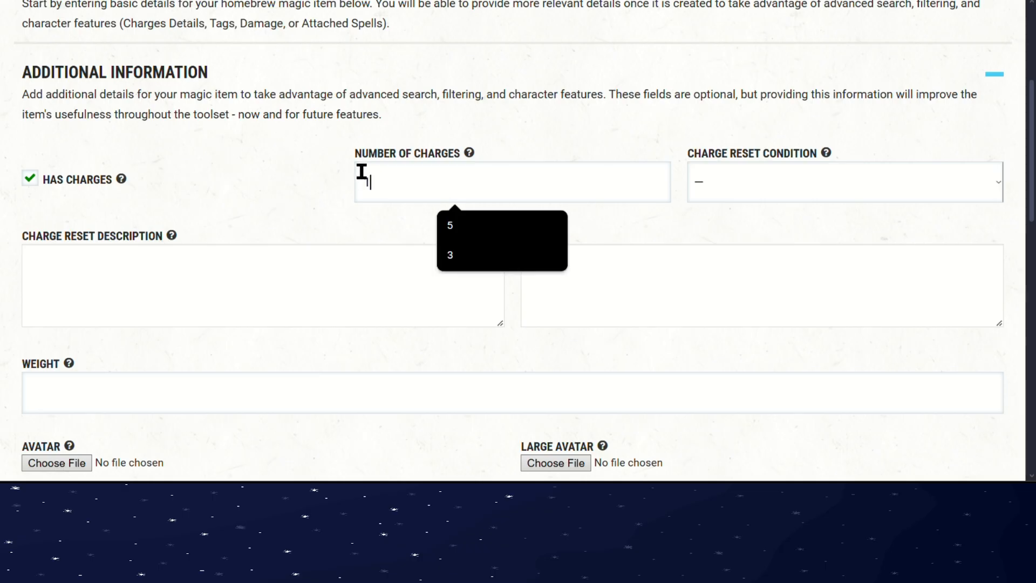
{"action": "type", "text": "1"}
{"action": "left_click", "coordinate": [822, 182]}
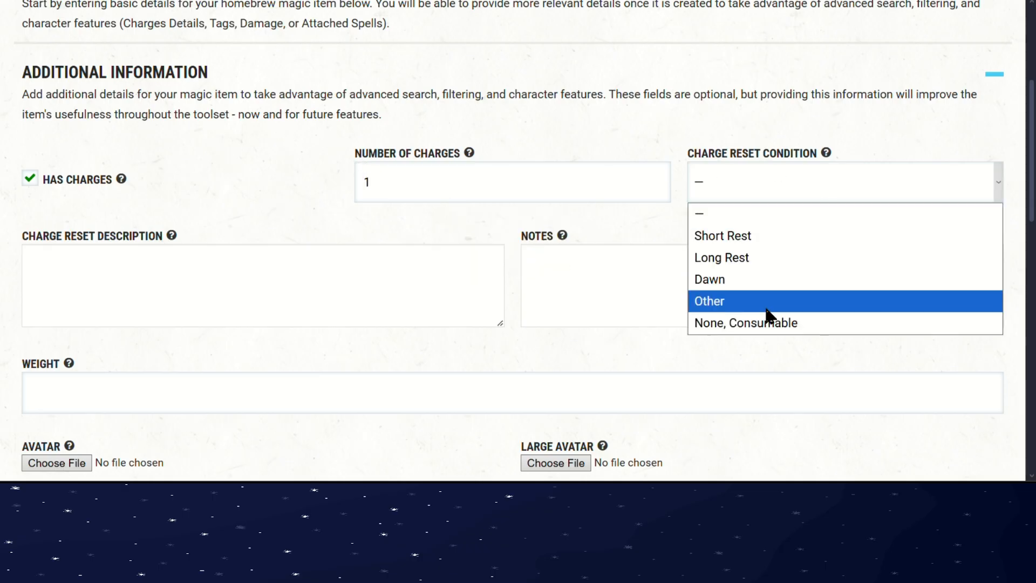
{"action": "left_click", "coordinate": [737, 284]}
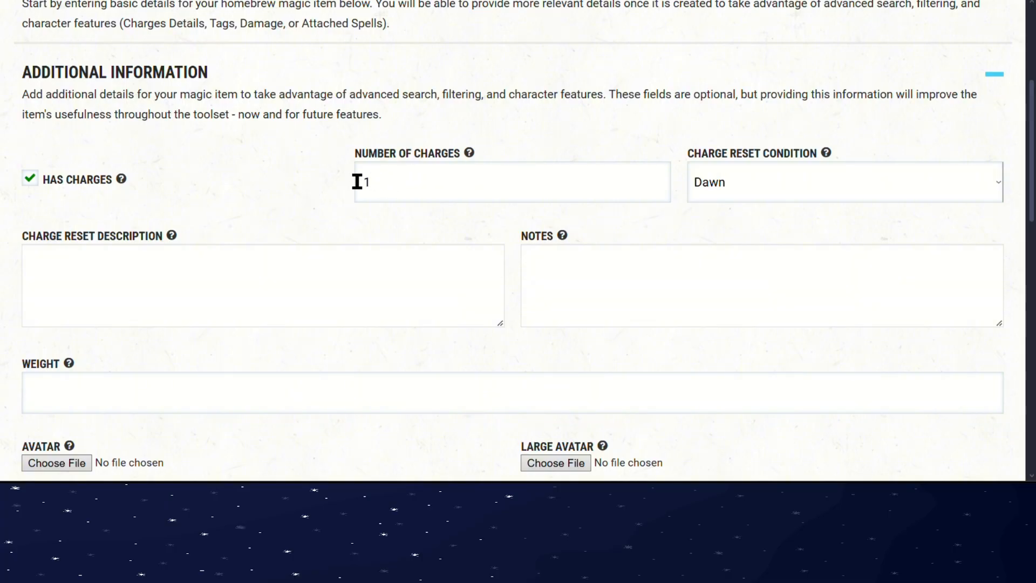
- Begin the charge reset description with "Every morning, your sword will reset it's charges on it's own"
{"action": "left_click", "coordinate": [82, 285]}
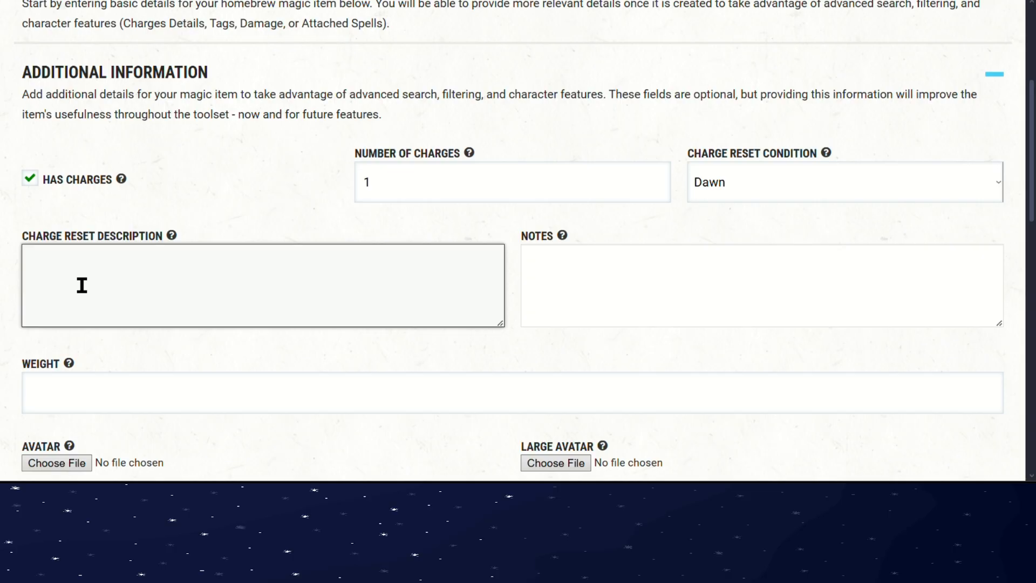
{"action": "type", "text": "Every on"}
{"action": "key", "text": "BackSpace"}
{"action": "key", "text": "BackSpace"}
{"action": "type", "text": "morning, Your"}
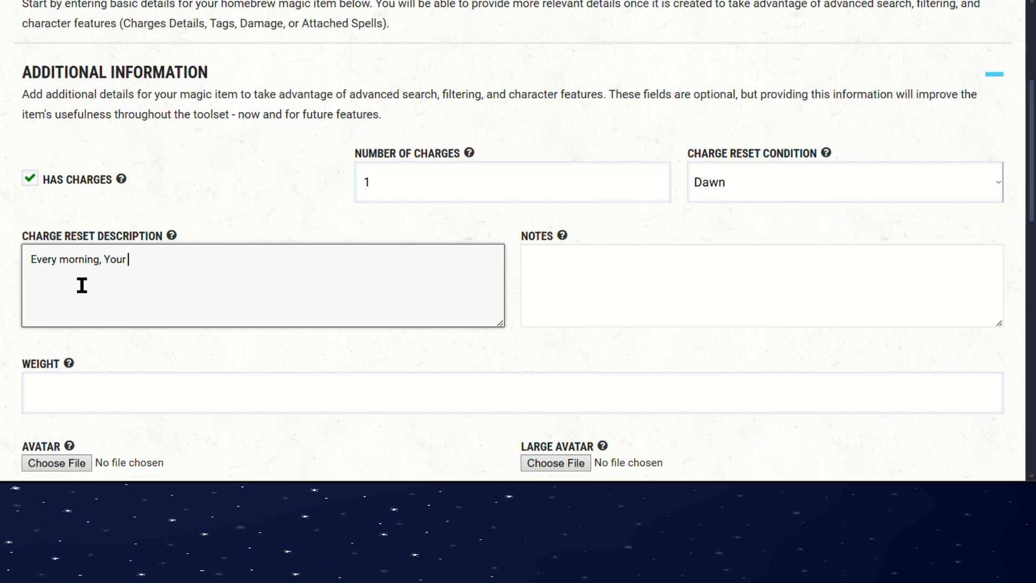
{"action": "type", "text": " sword Wil"}
{"action": "key", "text": "BackSpace"}
{"action": "key", "text": "BackSpace"}
{"action": "key", "text": "BackSpace"}
{"action": "key", "text": "BackSpace"}
{"action": "key", "text": "BackSpace"}
{"action": "key", "text": "BackSpace"}
{"action": "key", "text": "BackSpace"}
{"action": "key", "text": "BackSpace"}
{"action": "key", "text": "BackSpace"}
{"action": "key", "text": "BackSpace"}
{"action": "type", "text": "your sword will reset"}
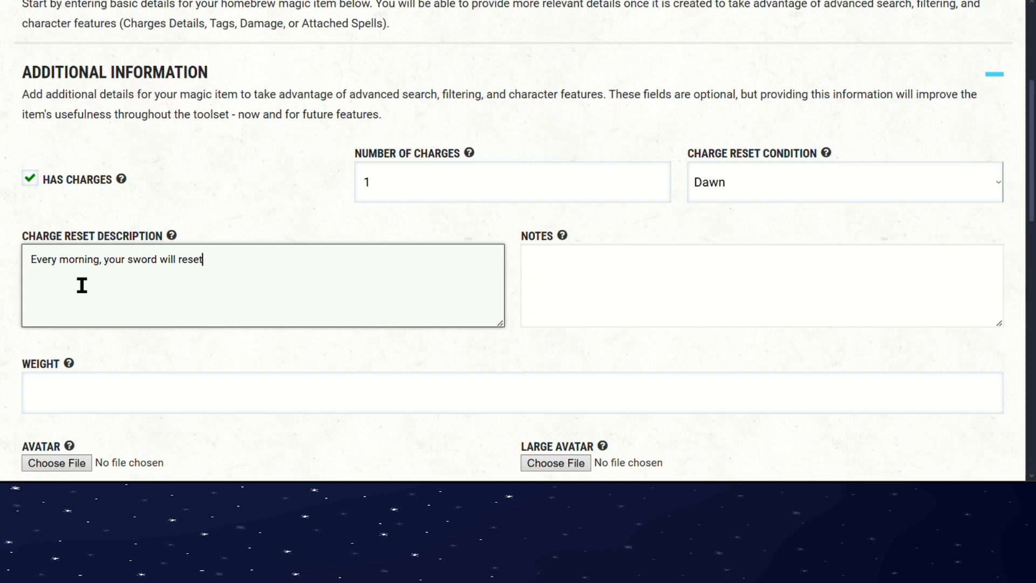
{"action": "type", "text": " it's charges on it's own "}
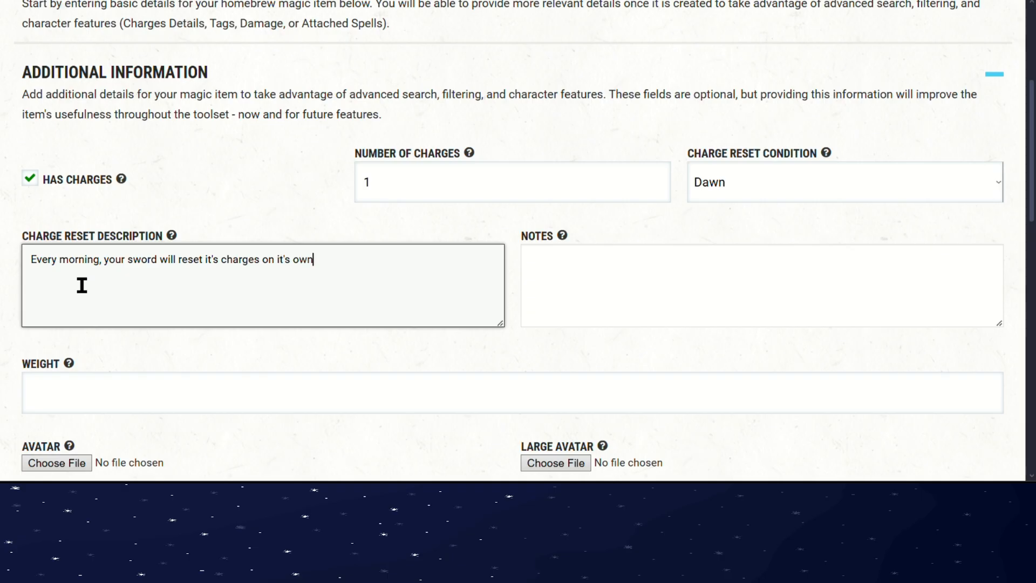
- Complete the first sentence of the charge reset description with ", as long as the weapon is sheathed."
{"action": "type", "text": ", as long i"}
{"action": "key", "text": "BackSpace"}
{"action": "type", "text": "as the weapon"}
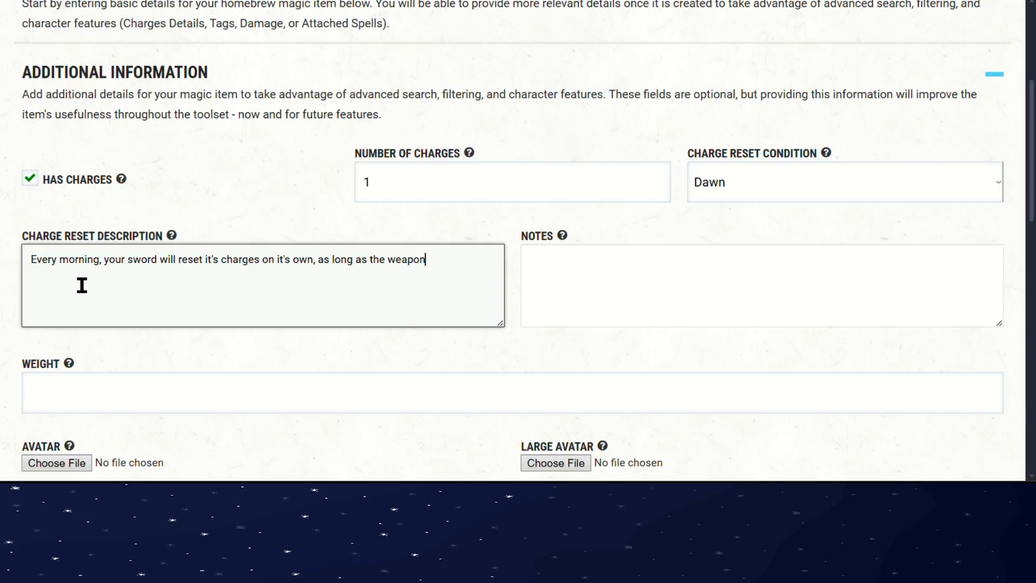
{"action": "type", "text": " is sheathed."}
{"action": "left_click", "coordinate": [455, 344]}
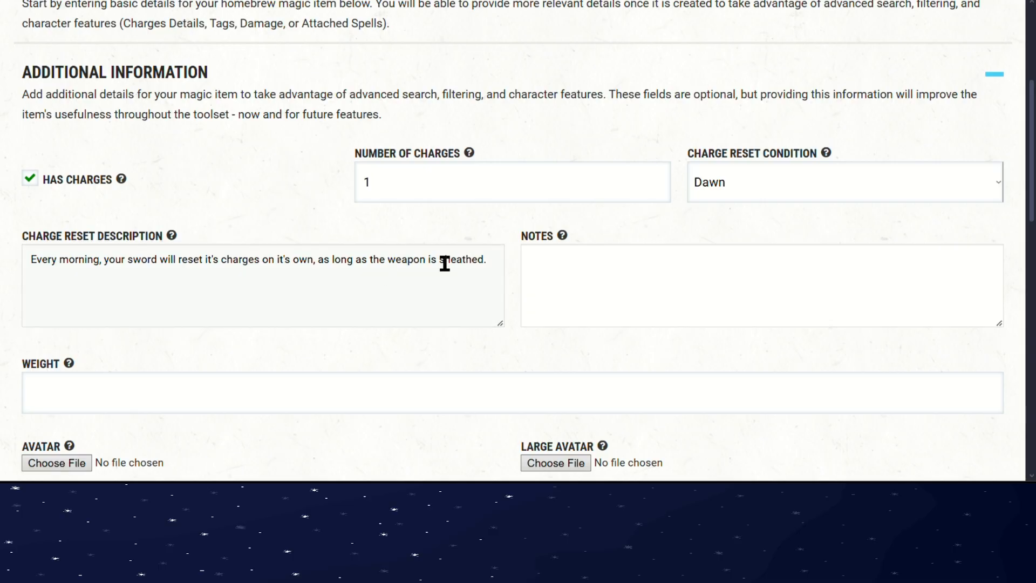
{"action": "left_click", "coordinate": [497, 261]}
{"action": "key", "text": "ctrl+a"}
{"action": "left_click", "coordinate": [157, 363]}
{"action": "left_click_drag", "start_coordinate": [485, 261], "coordinate": [22, 260]}
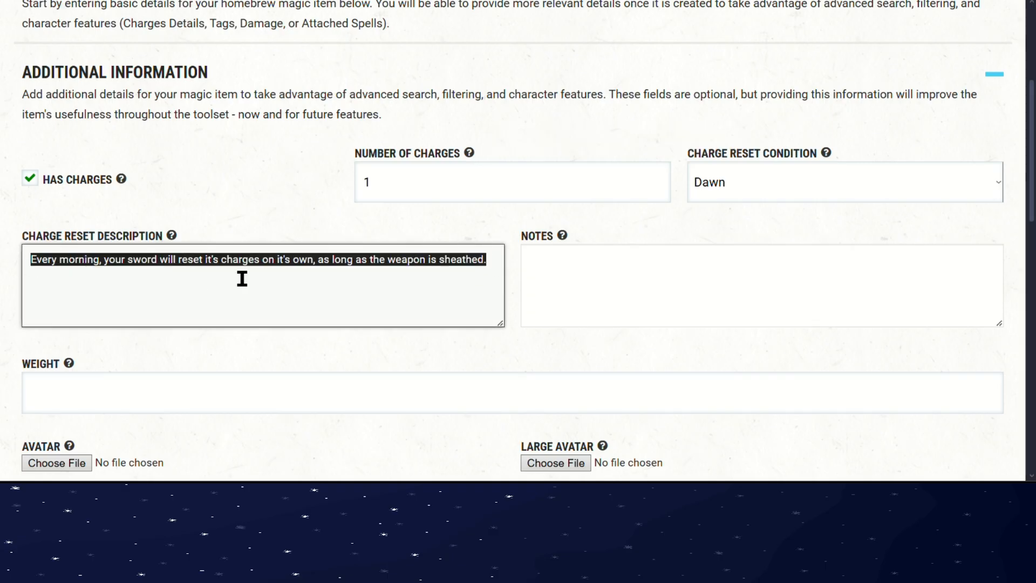
{"action": "left_click", "coordinate": [121, 345]}
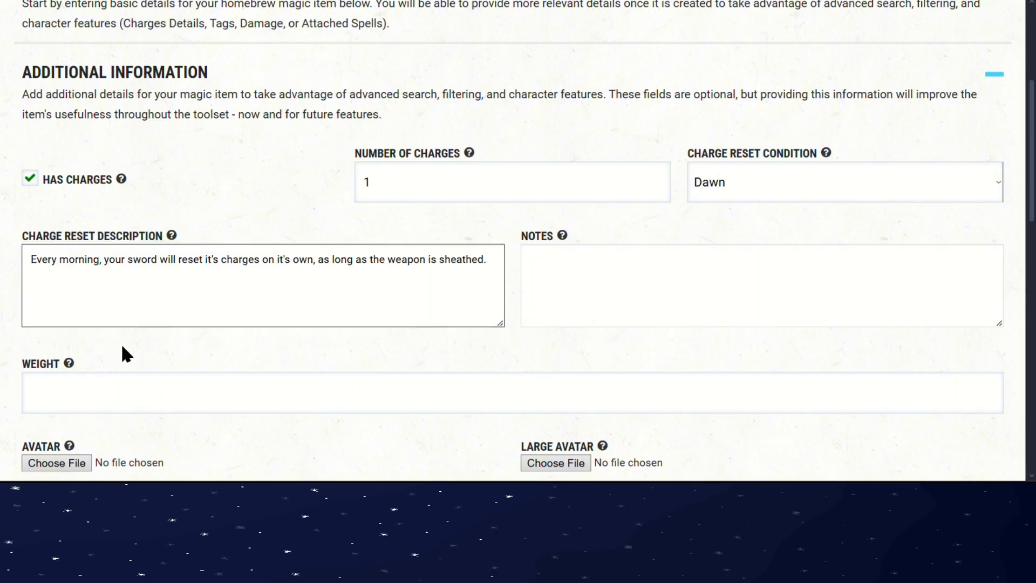
- Add a second sentence to the charge reset description, starting with "If the weapon is in use during the reset period,"
{"action": "left_click", "coordinate": [494, 263]}
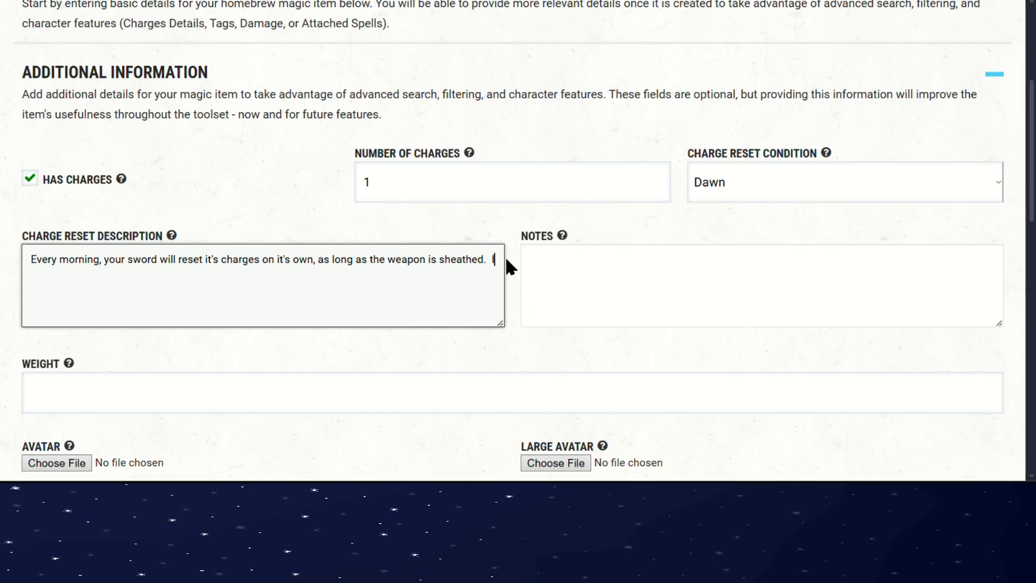
{"action": "type", "text": "If"}
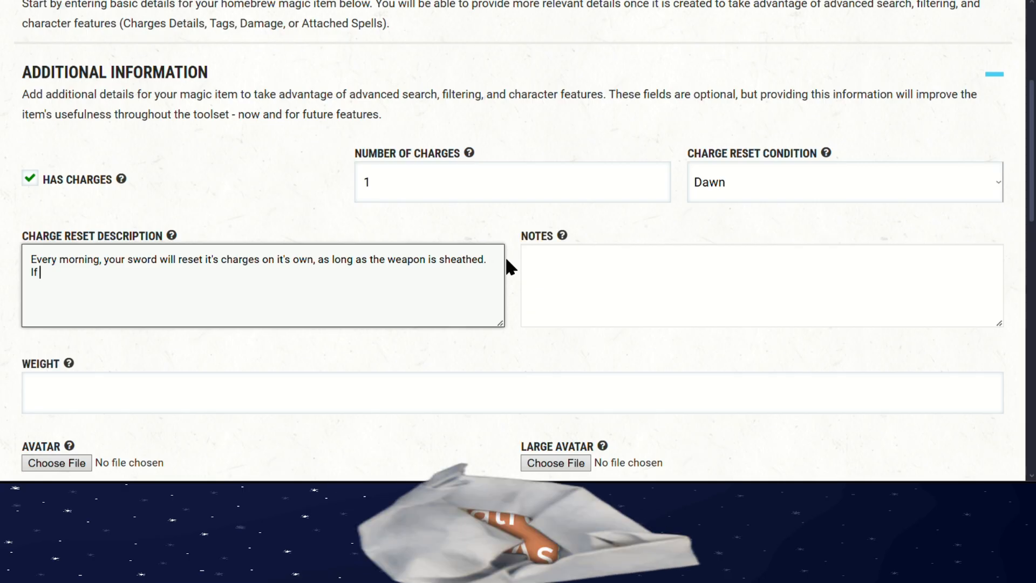
{"action": "type", "text": " the "}
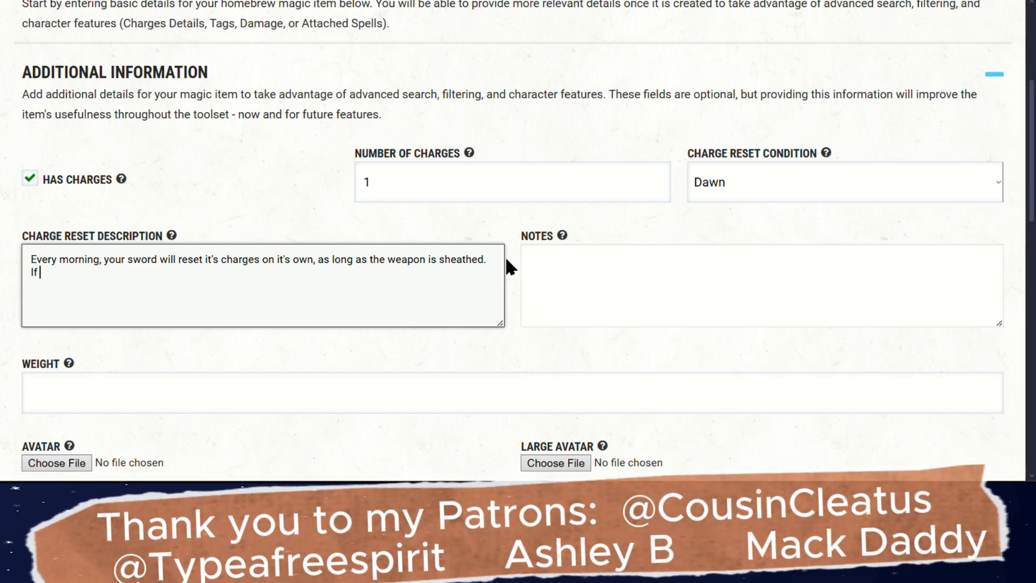
{"action": "type", "text": "weapo"}
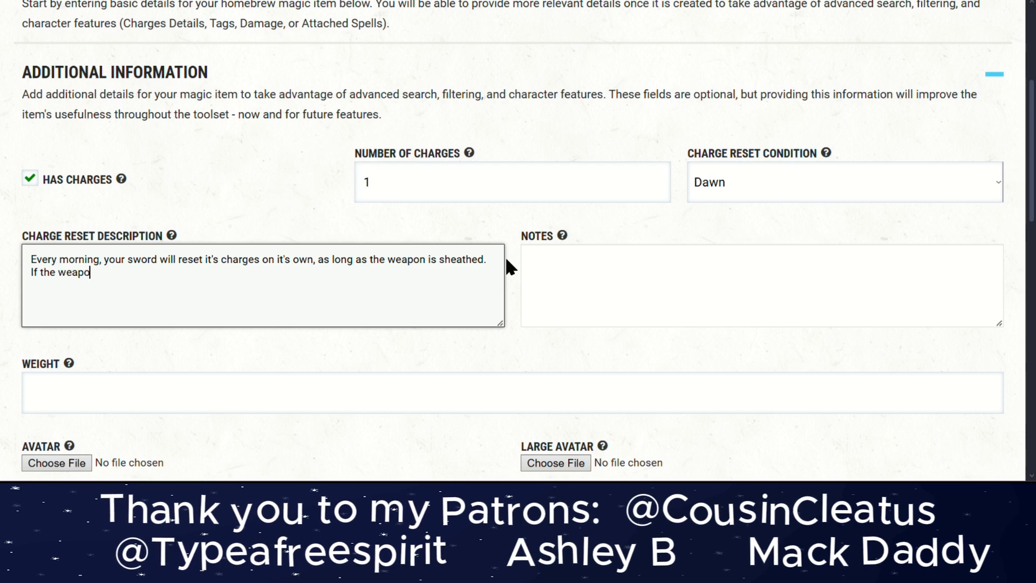
{"action": "type", "text": "n is in use"}
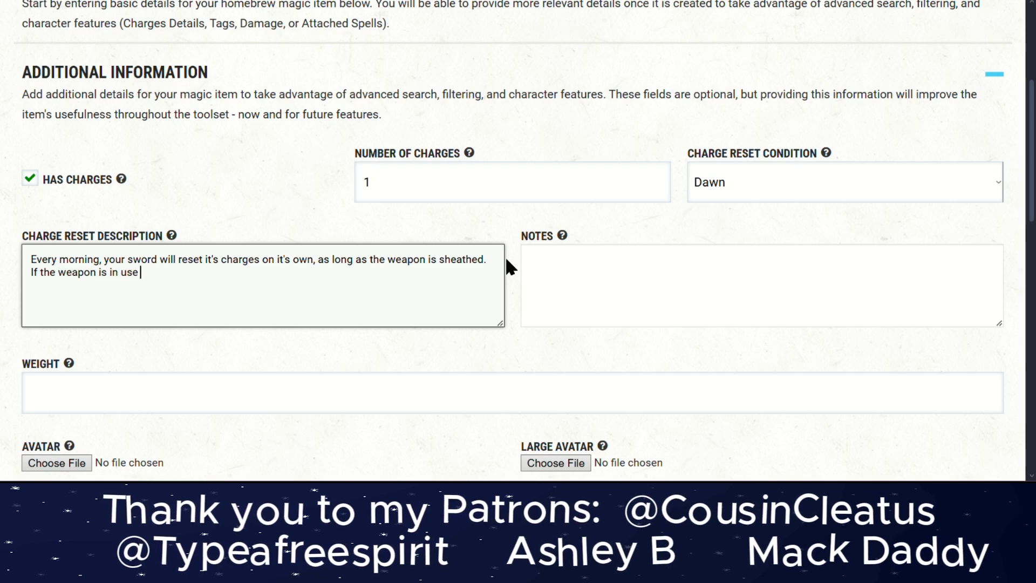
{"action": "type", "text": " during the"}
{"action": "key", "text": "BackSpace"}
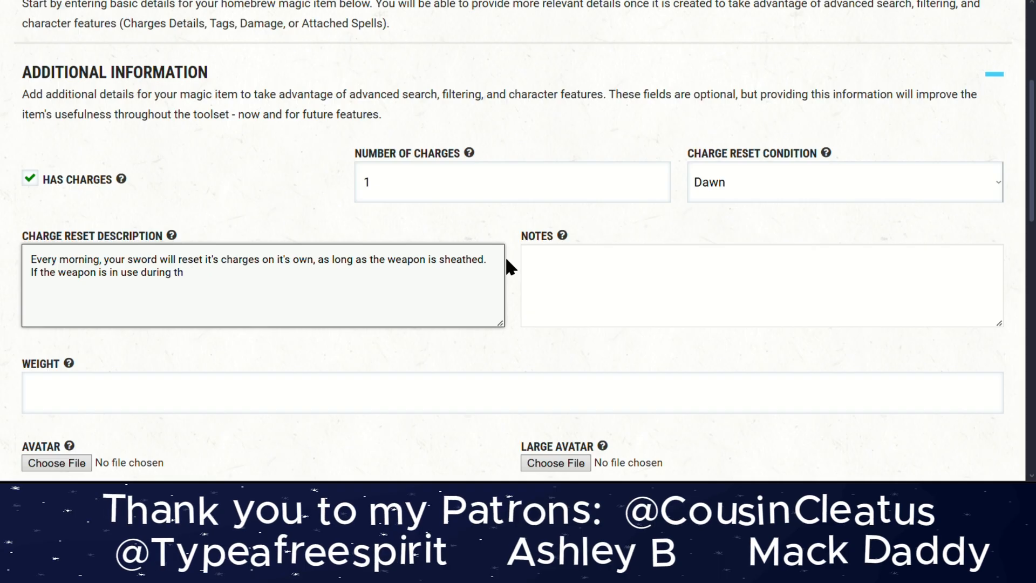
{"action": "type", "text": "e res"}
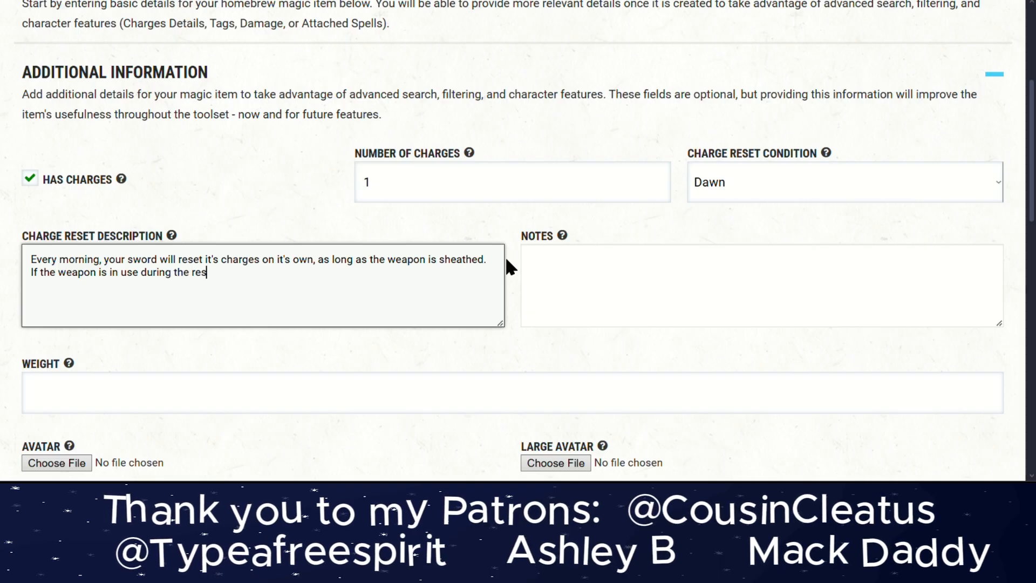
{"action": "type", "text": "et period,"}
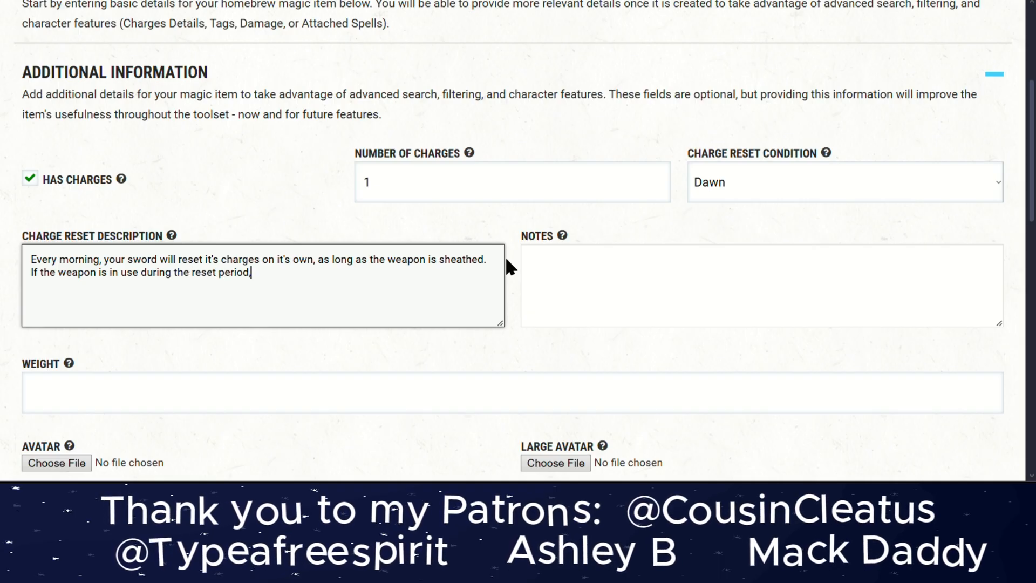
- Finish the second sentence of the charge reset description with "The weapon will reset the next time it is unequipped."
{"action": "type", "text": " The w"}
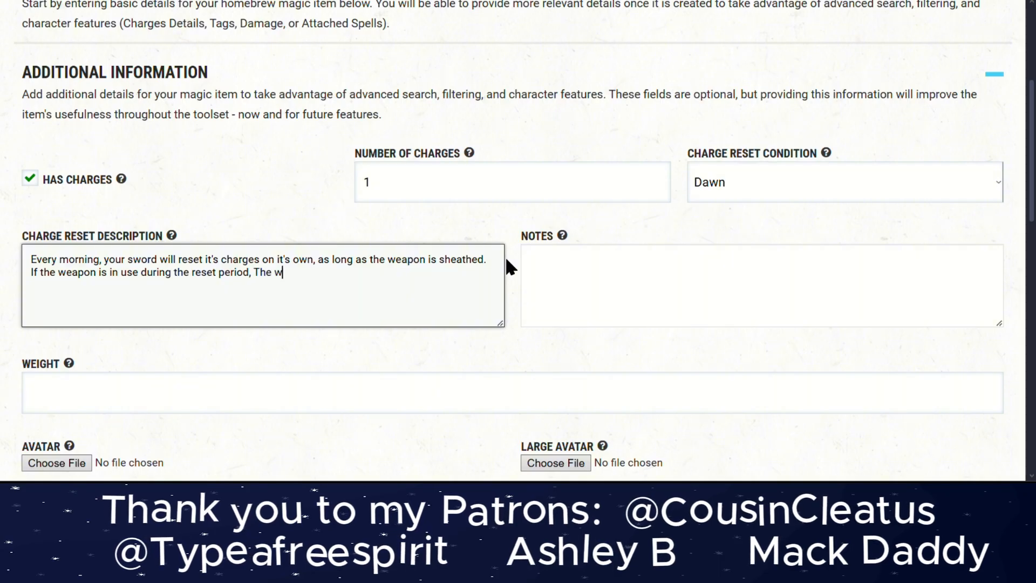
{"action": "type", "text": "eapon"}
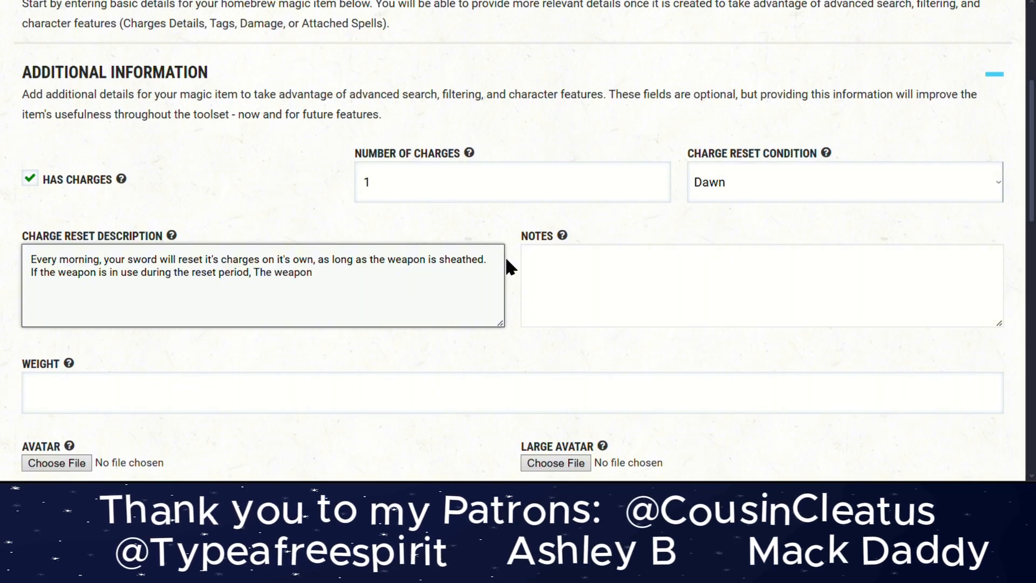
{"action": "type", "text": " will rese"}
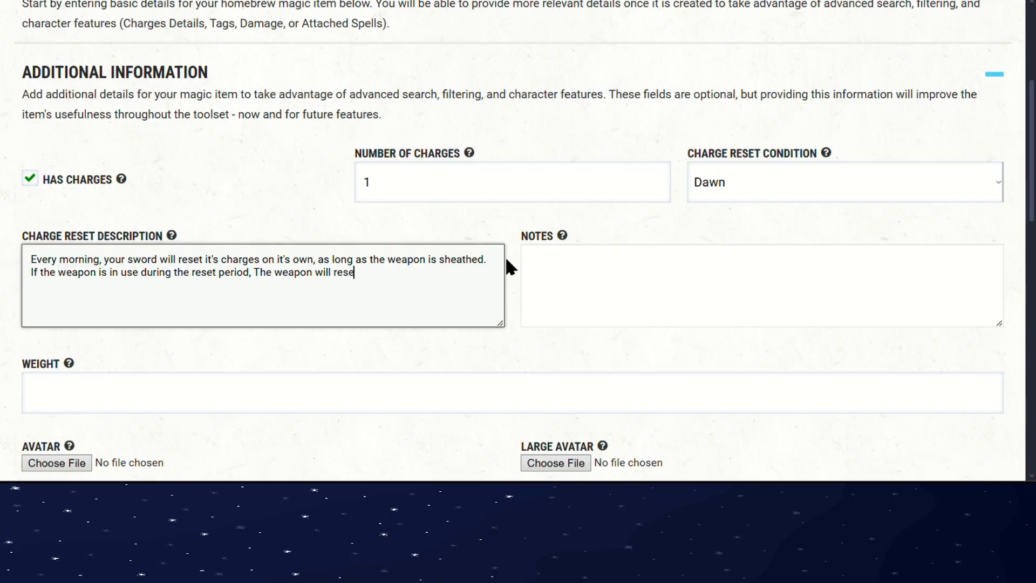
{"action": "type", "text": "t the next time it is unequi"}
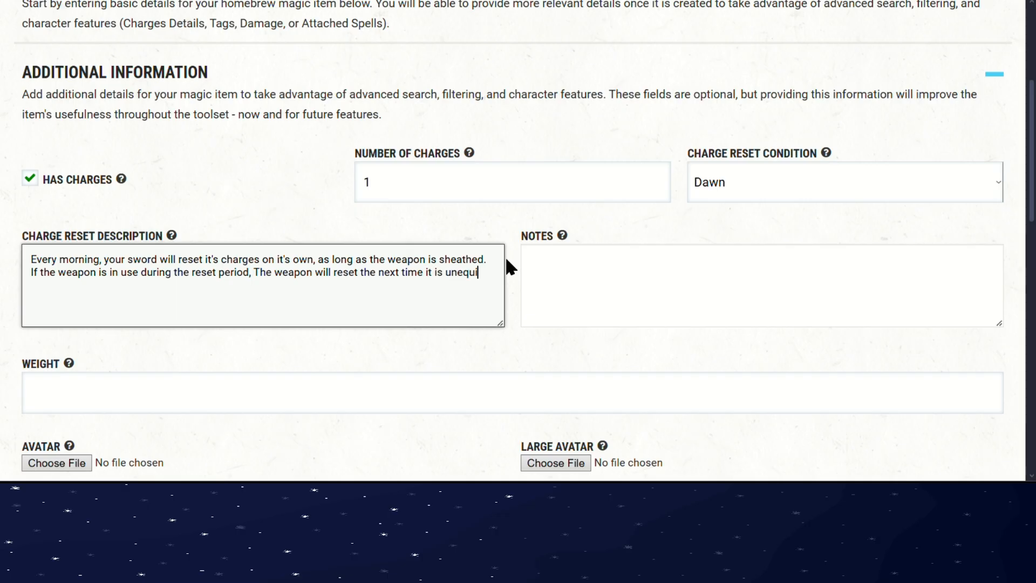
{"action": "type", "text": "ped"}
{"action": "key", "text": "BackSpace"}
{"action": "type", "text": "ed."}
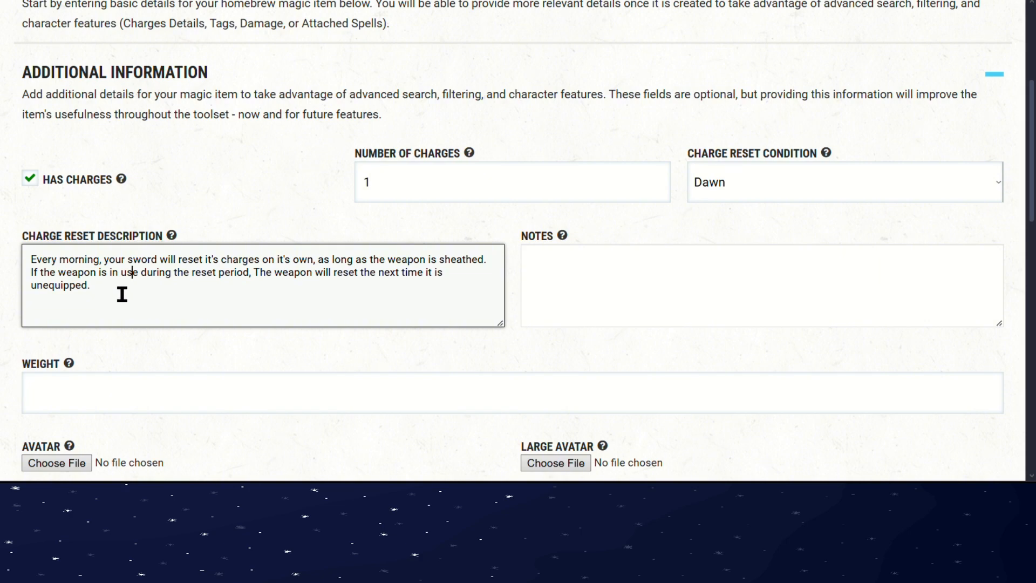
{"action": "left_click", "coordinate": [132, 272]}
{"action": "left_click_drag", "start_coordinate": [132, 275], "coordinate": [23, 259]}
{"action": "left_click", "coordinate": [88, 285]}
{"action": "triple_click", "coordinate": [80, 281]}
{"action": "left_click", "coordinate": [106, 295]}
- Set the weight of the magic item to 8, without a unit
{"action": "scroll", "coordinate": [161, 350], "scroll_direction": "down", "scroll_amount": 1}
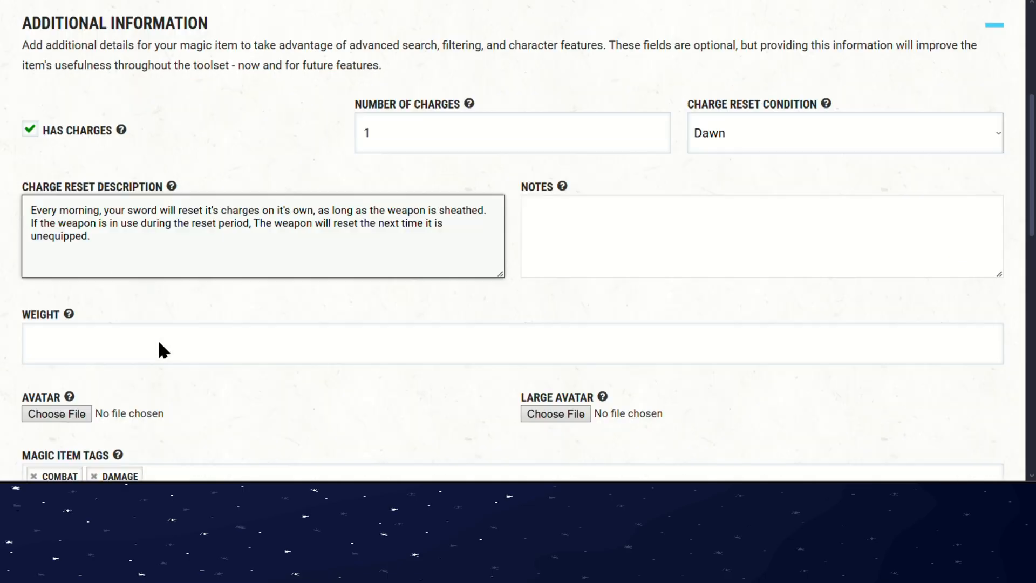
{"action": "scroll", "coordinate": [163, 349], "scroll_direction": "down", "scroll_amount": 2}
{"action": "left_click", "coordinate": [94, 236]}
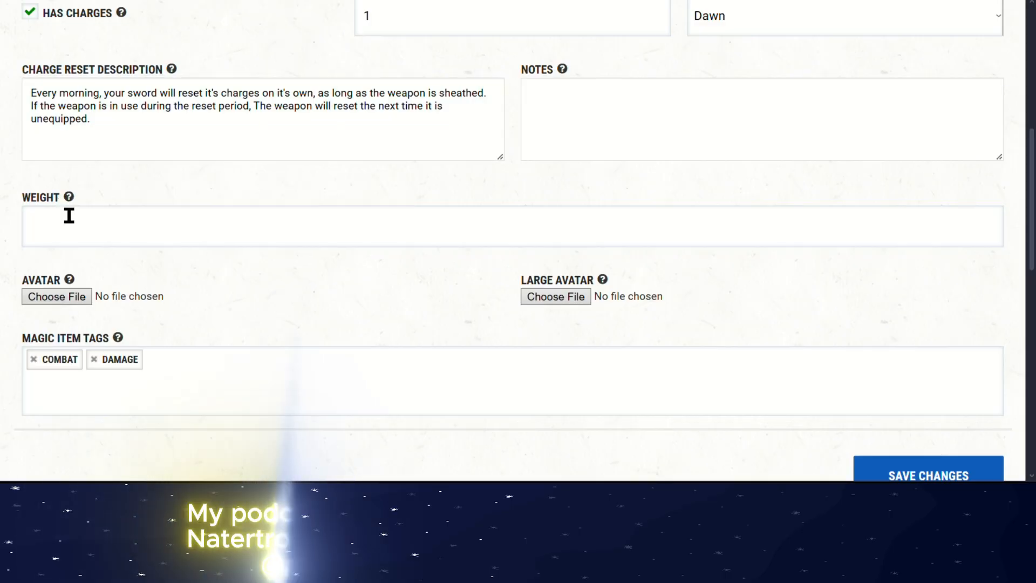
{"action": "type", "text": "8"}
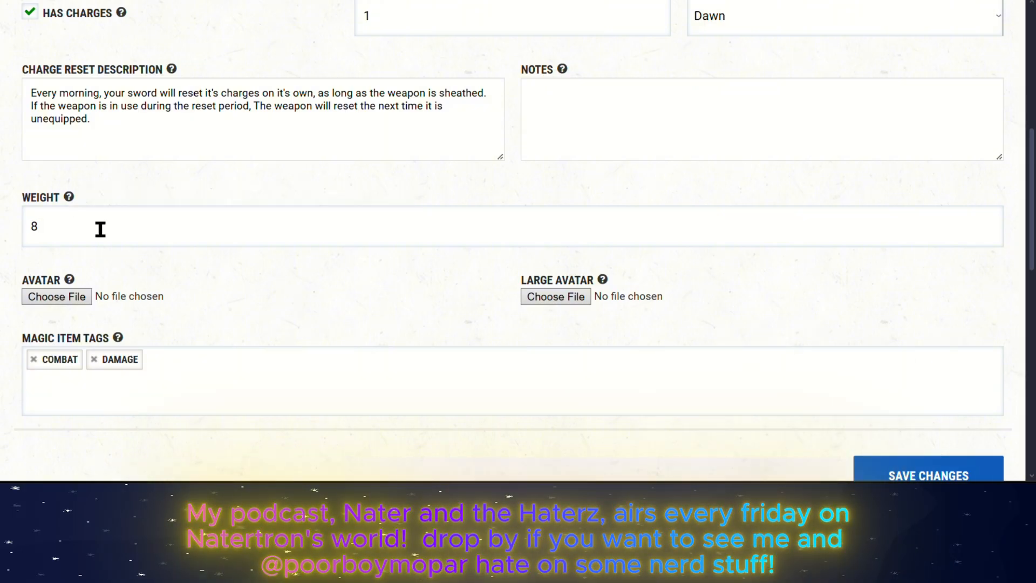
{"action": "type", "text": " lbs"}
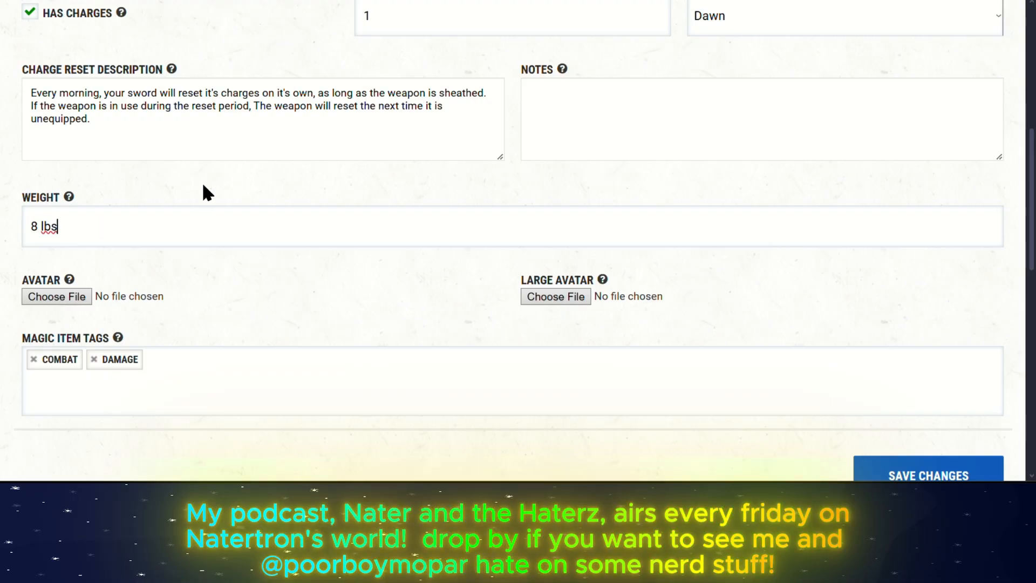
{"action": "key", "text": "BackSpace"}
{"action": "key", "text": "BackSpace"}
{"action": "key", "text": "BackSpace"}
{"action": "key", "text": "BackSpace"}
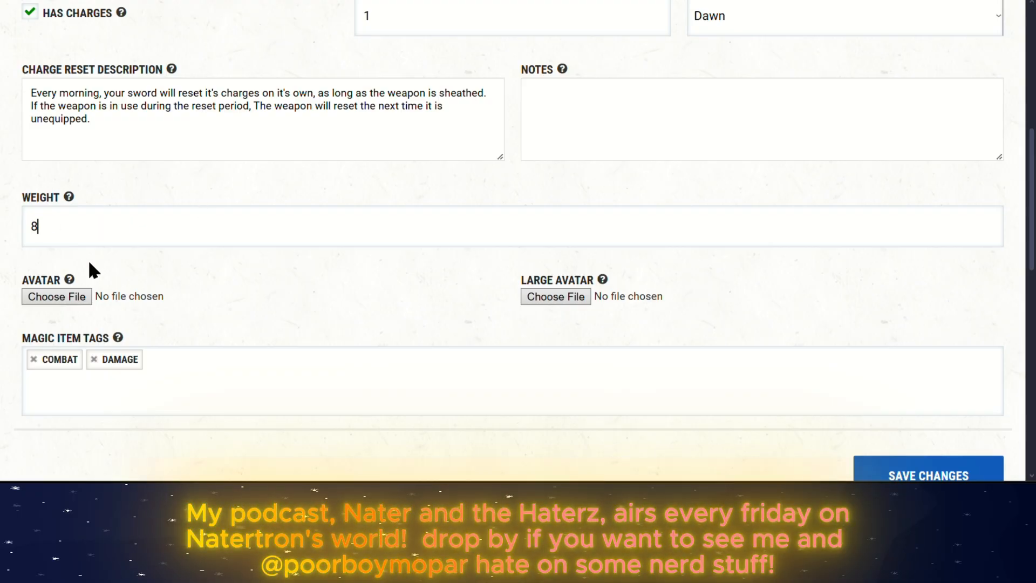
- Add the Banishment tag to the magic item tags, next to Combat and Damage
{"action": "scroll", "coordinate": [208, 284], "scroll_direction": "down", "scroll_amount": 2}
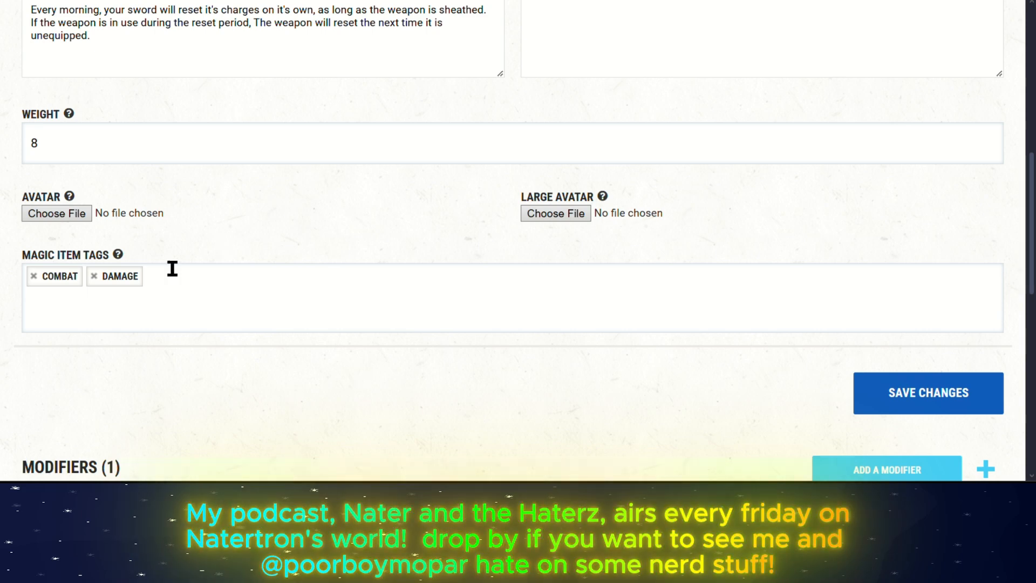
{"action": "left_click", "coordinate": [508, 289]}
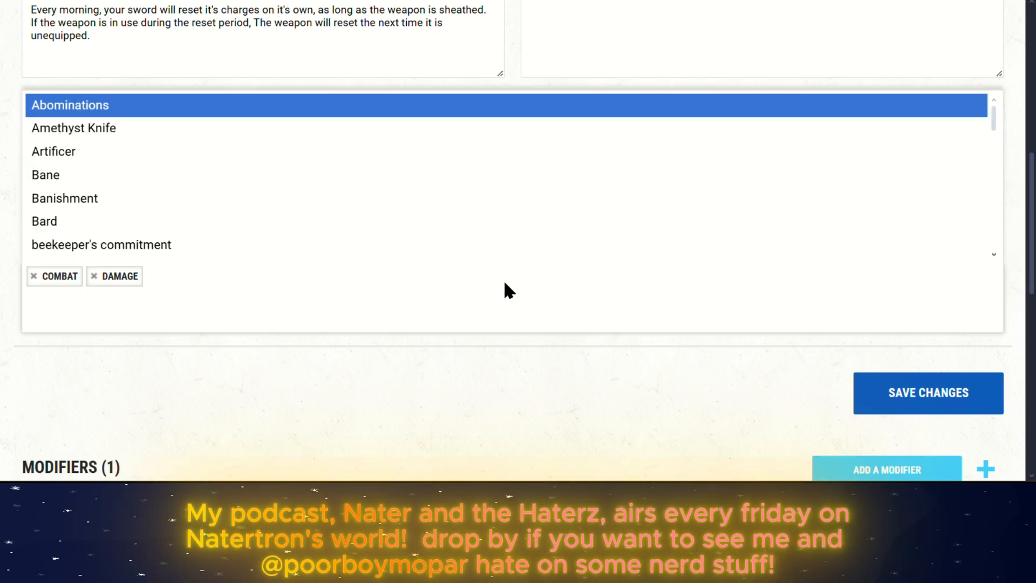
{"action": "type", "text": "spe"}
{"action": "key", "text": "BackSpace"}
{"action": "key", "text": "BackSpace"}
{"action": "key", "text": "BackSpace"}
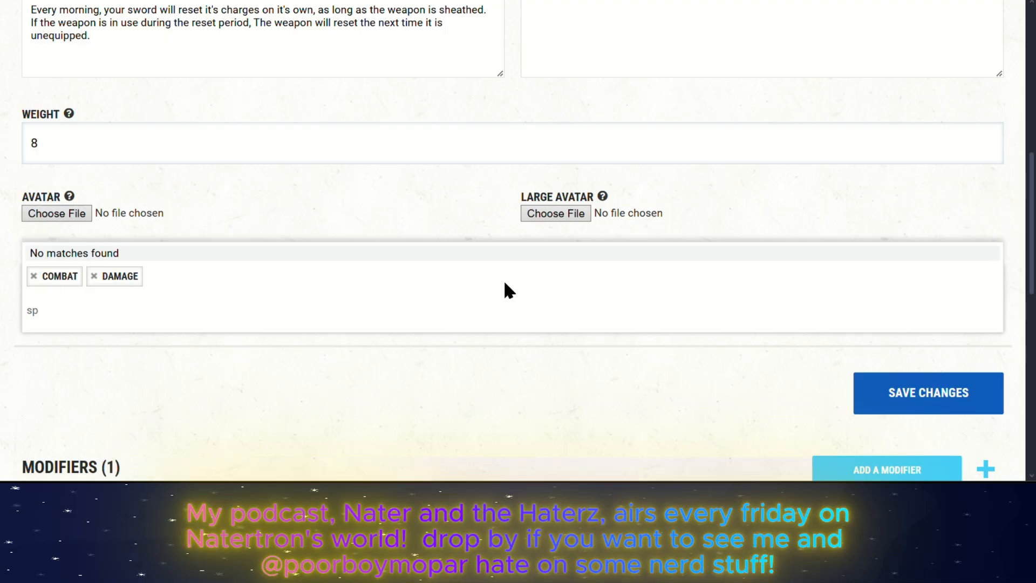
{"action": "type", "text": "bani"}
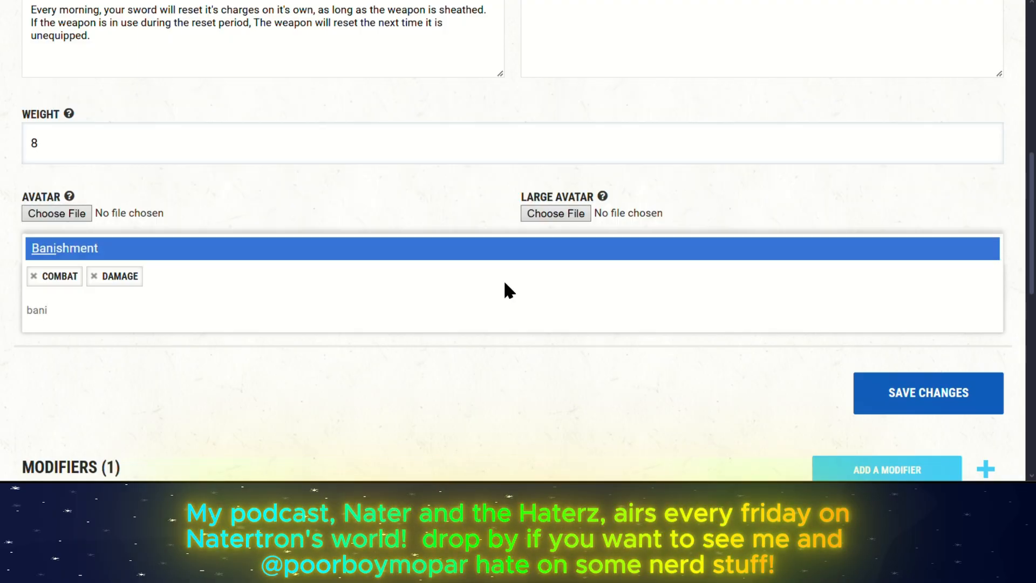
{"action": "key", "text": "Return"}
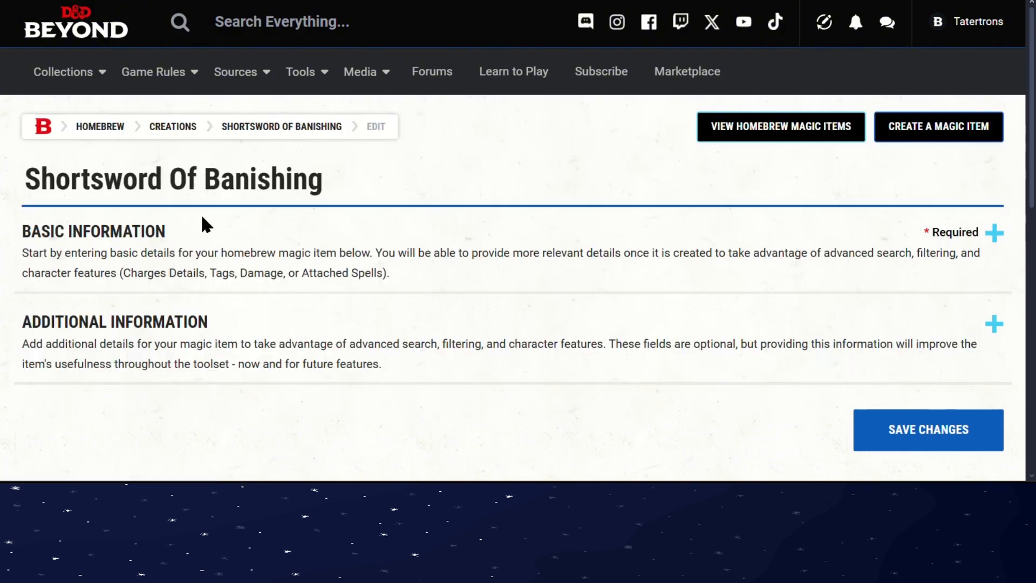
- Expand the Modifiers section to review the item's existing modifier and collapse the section again
{"action": "scroll", "coordinate": [329, 303], "scroll_direction": "down", "scroll_amount": 2}
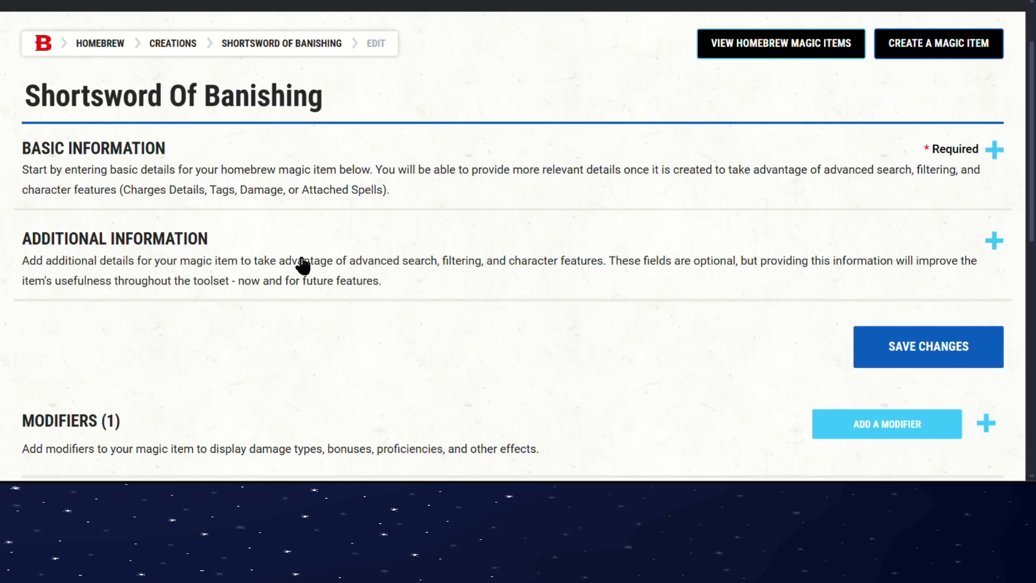
{"action": "scroll", "coordinate": [293, 296], "scroll_direction": "down", "scroll_amount": 4}
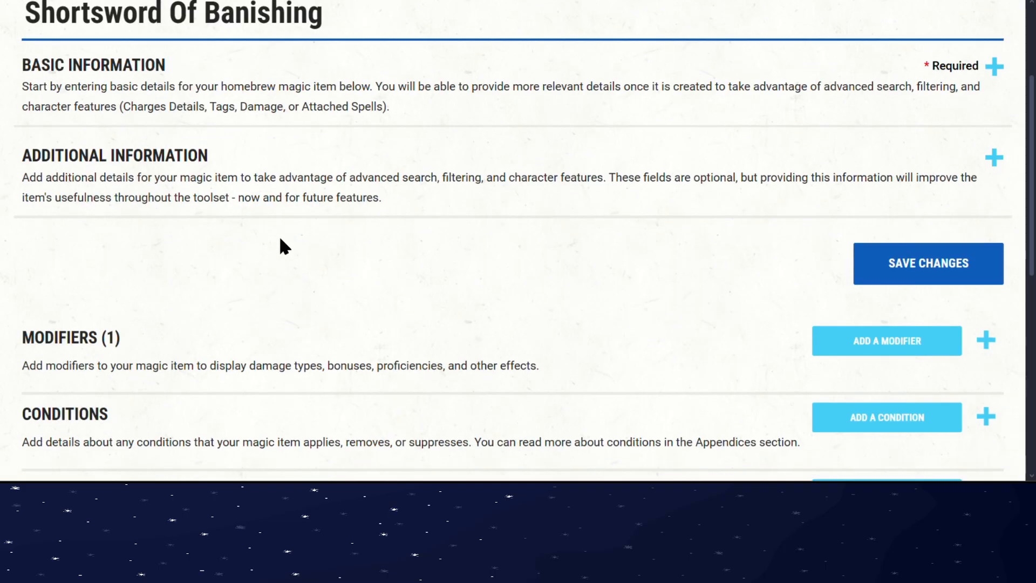
{"action": "left_click", "coordinate": [175, 263]}
{"action": "scroll", "coordinate": [763, 266], "scroll_direction": "down", "scroll_amount": 4}
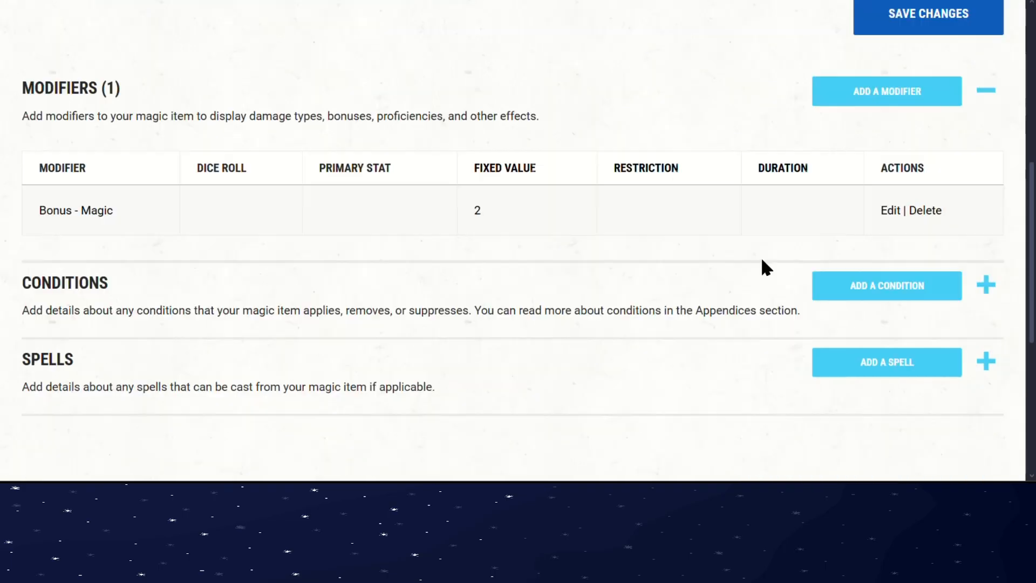
{"action": "left_click", "coordinate": [370, 130]}
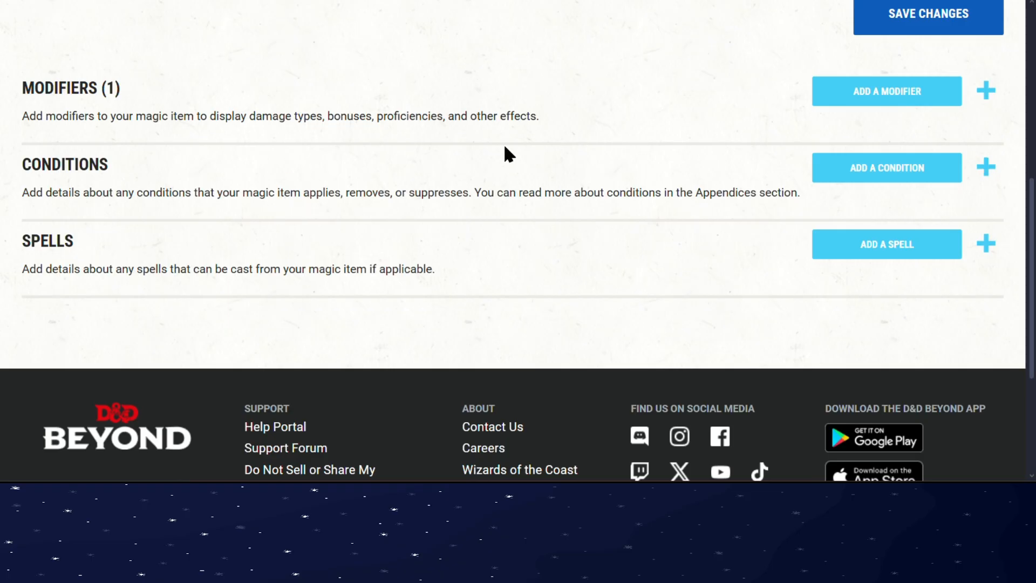
- Show the modifier list again to check the Bonus - Magic entry and its fixed value, and hide the list
{"action": "left_click", "coordinate": [509, 113]}
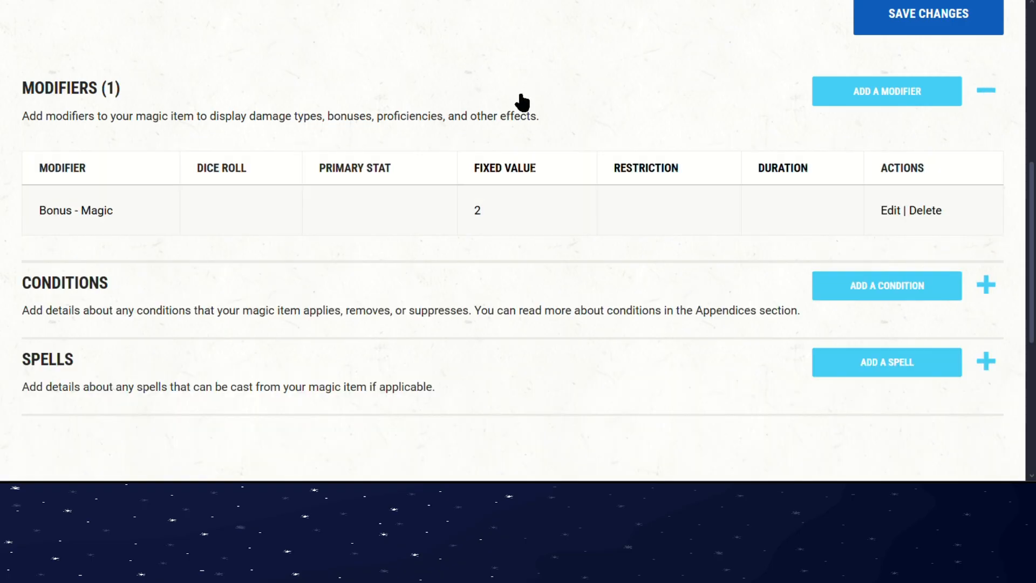
{"action": "left_click", "coordinate": [415, 116]}
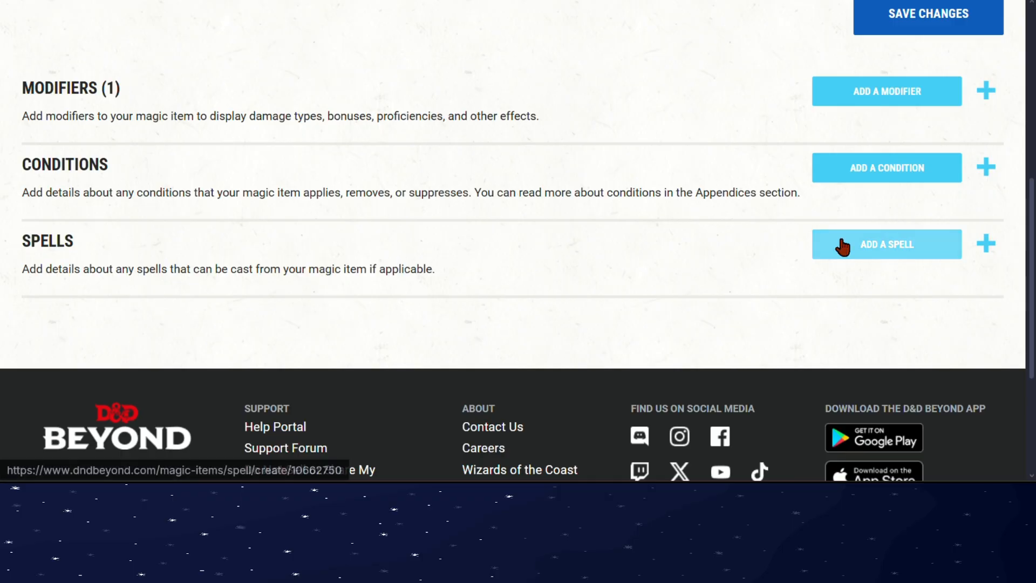
{"action": "left_click", "coordinate": [388, 106]}
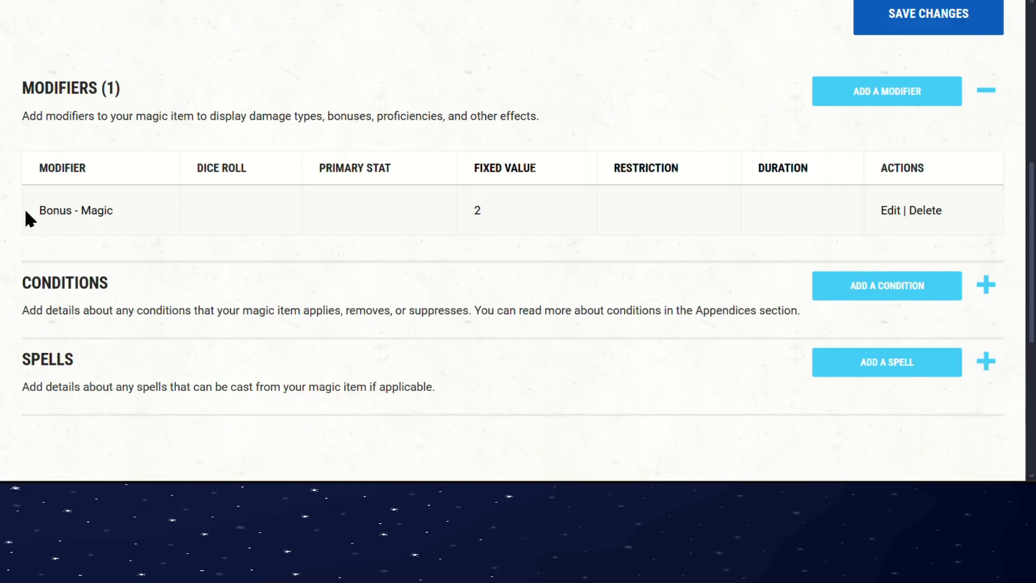
{"action": "left_click_drag", "start_coordinate": [26, 212], "coordinate": [488, 214]}
{"action": "left_click", "coordinate": [488, 206]}
{"action": "left_click", "coordinate": [563, 97]}
- Start adding a spell to the Shortsword Of Banishing and choose Banishment (Legacy) - [Level 4] as the spell
{"action": "scroll", "coordinate": [572, 226], "scroll_direction": "down", "scroll_amount": 1}
{"action": "left_click", "coordinate": [847, 185]}
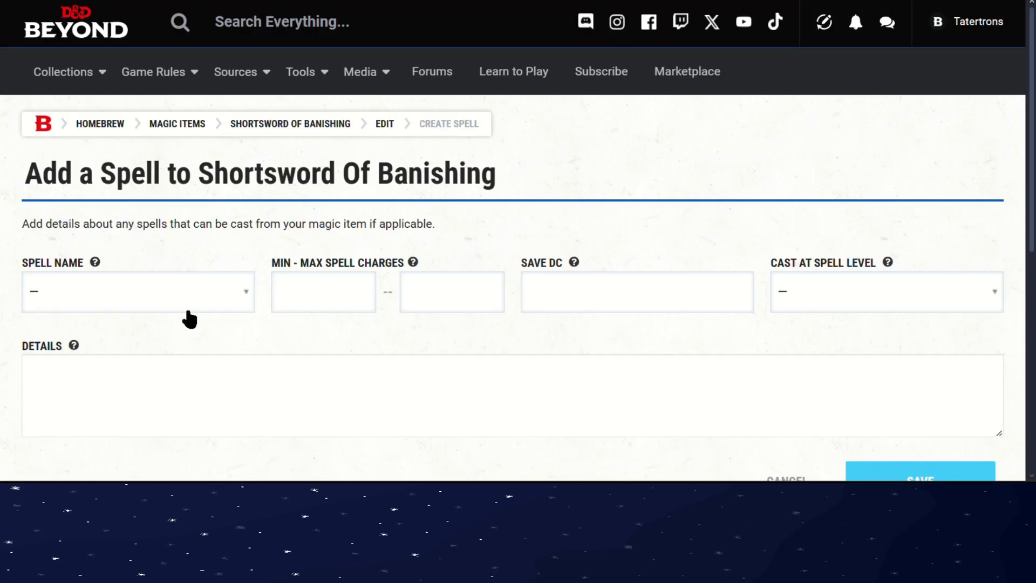
{"action": "left_click", "coordinate": [248, 290]}
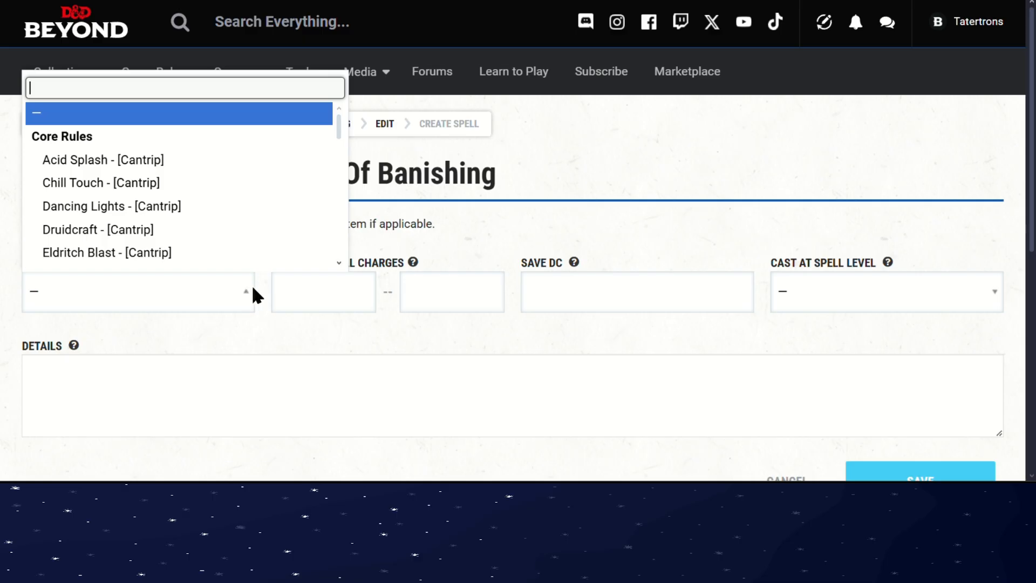
{"action": "type", "text": "banishmen"}
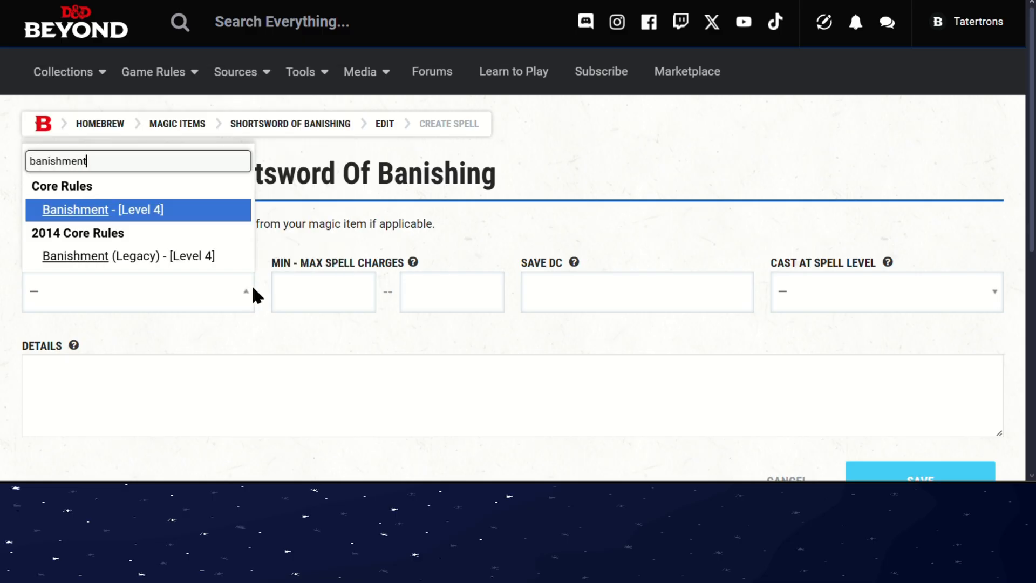
{"action": "type", "text": "t"}
{"action": "left_click", "coordinate": [108, 256]}
- Set both the minimum and maximum spell charges of the Banishment spell to 1
{"action": "left_click", "coordinate": [349, 302]}
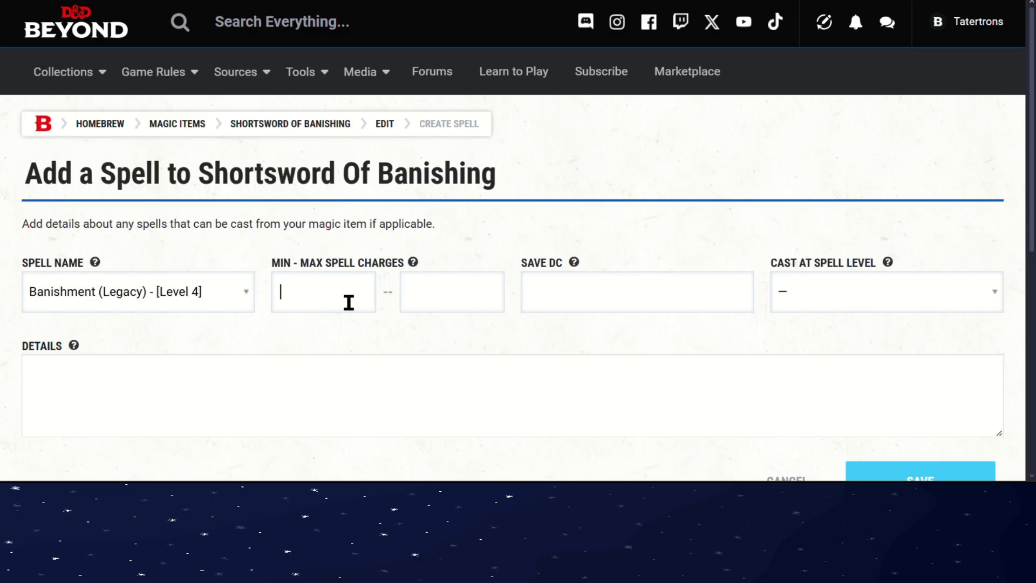
{"action": "type", "text": "1"}
{"action": "left_click", "coordinate": [418, 278]}
{"action": "type", "text": "1"}
- Set the Banishment spell to be cast at spell level 6 and save it to the item with empty details
{"action": "scroll", "coordinate": [586, 253], "scroll_direction": "down", "scroll_amount": 2}
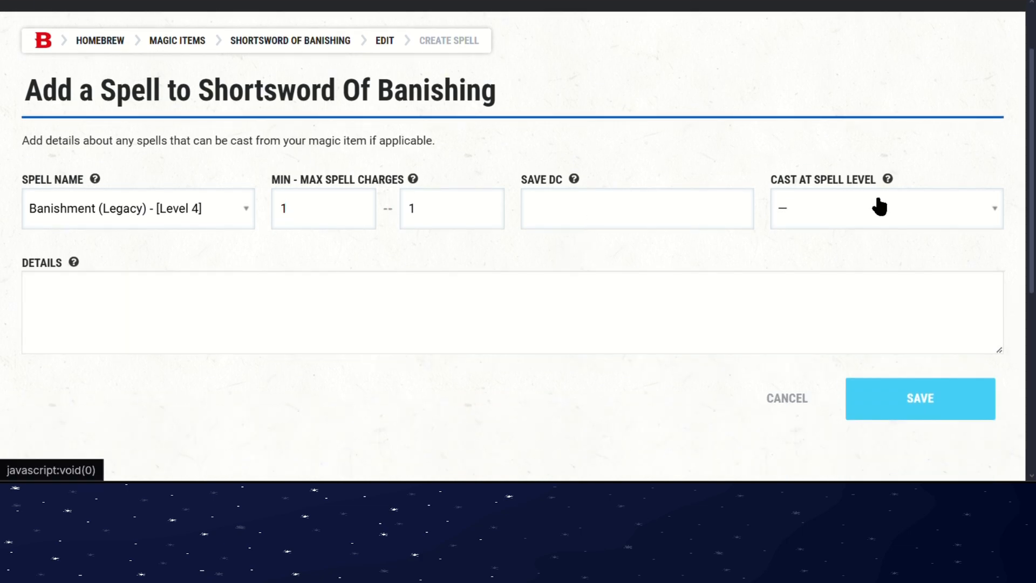
{"action": "left_click", "coordinate": [827, 213]}
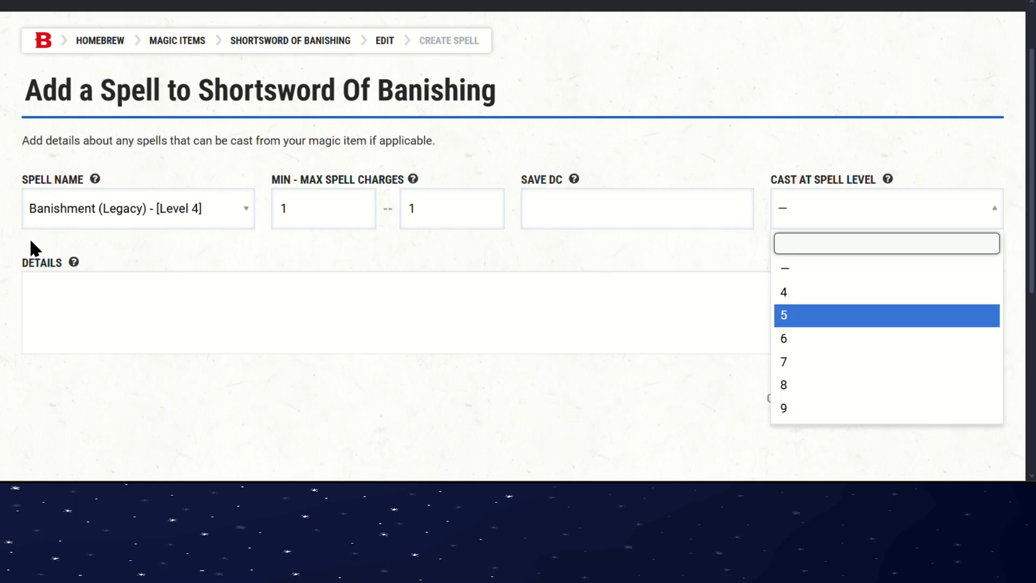
{"action": "left_click", "coordinate": [852, 351]}
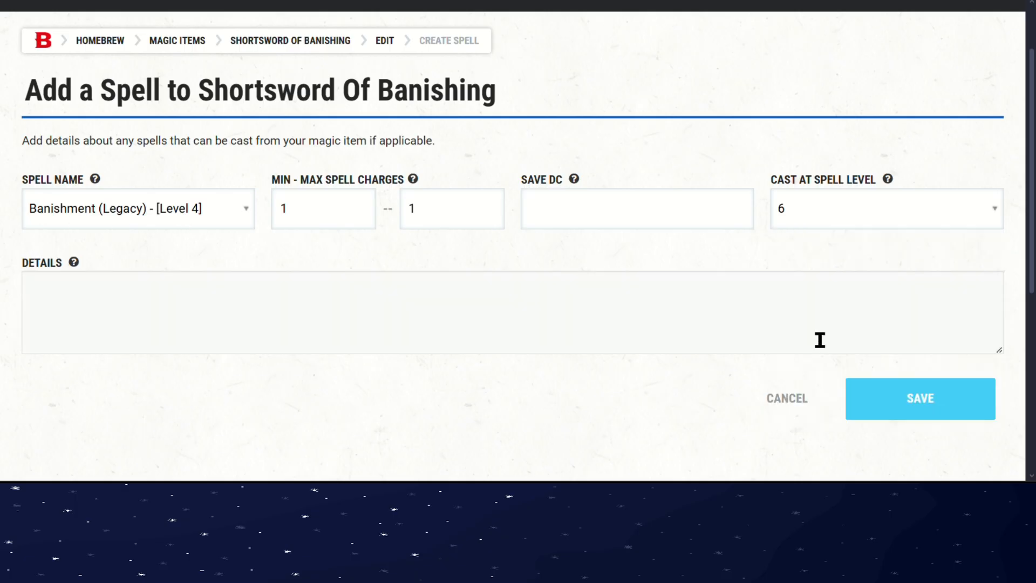
{"action": "left_click", "coordinate": [918, 204]}
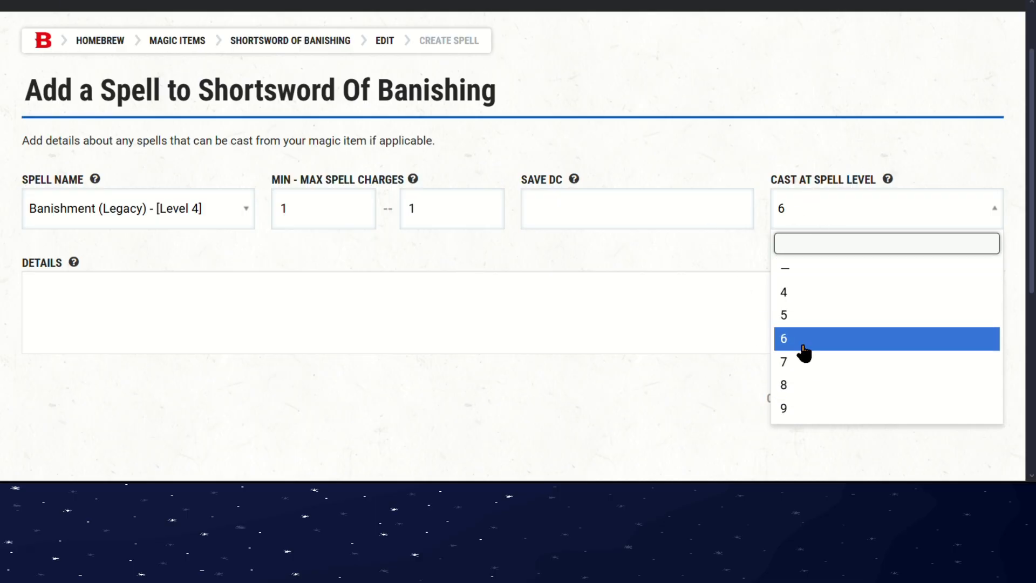
{"action": "left_click", "coordinate": [800, 211]}
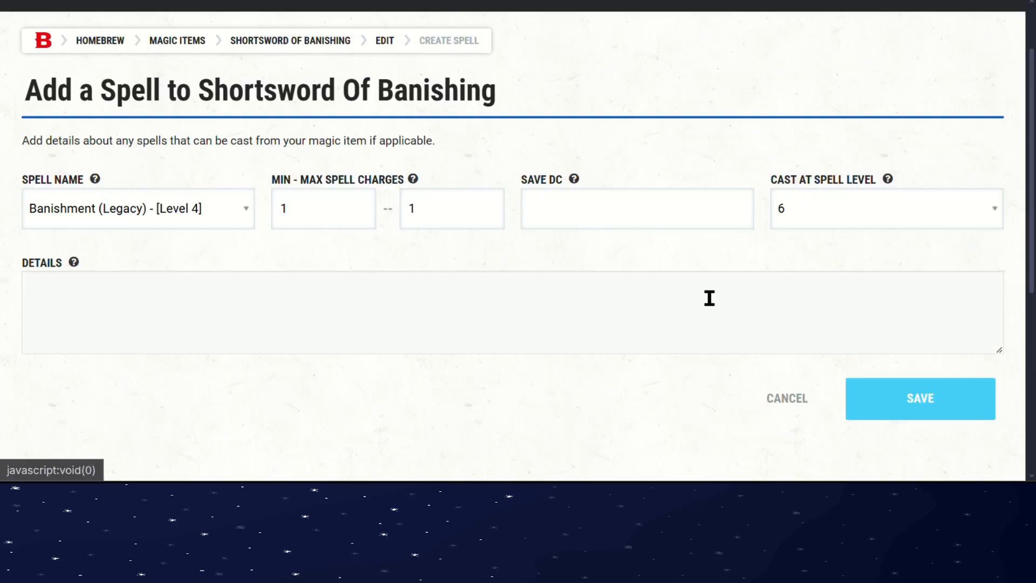
{"action": "left_click", "coordinate": [511, 324]}
{"action": "mouse_move", "coordinate": [78, 264]}
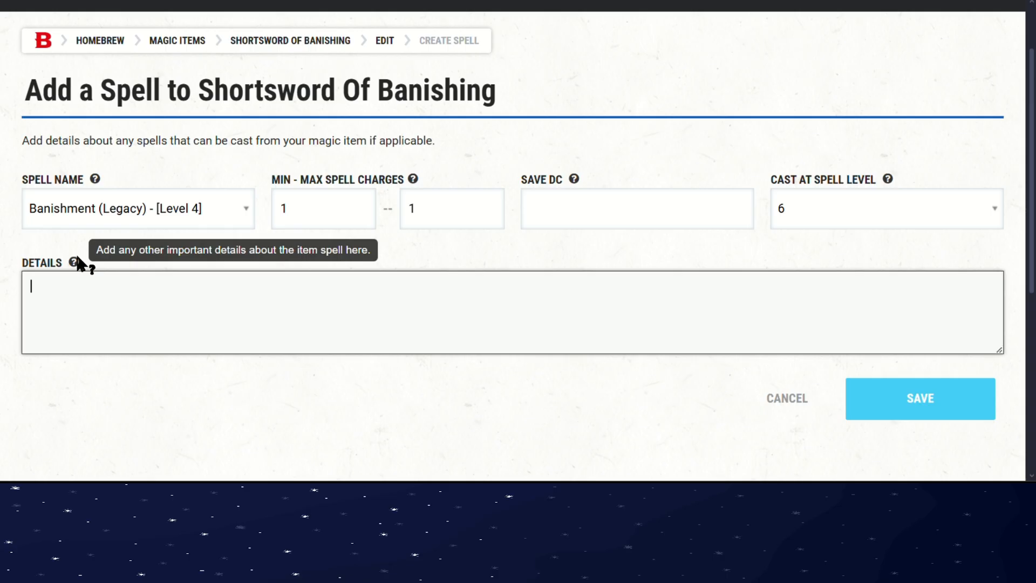
{"action": "left_click", "coordinate": [862, 403]}
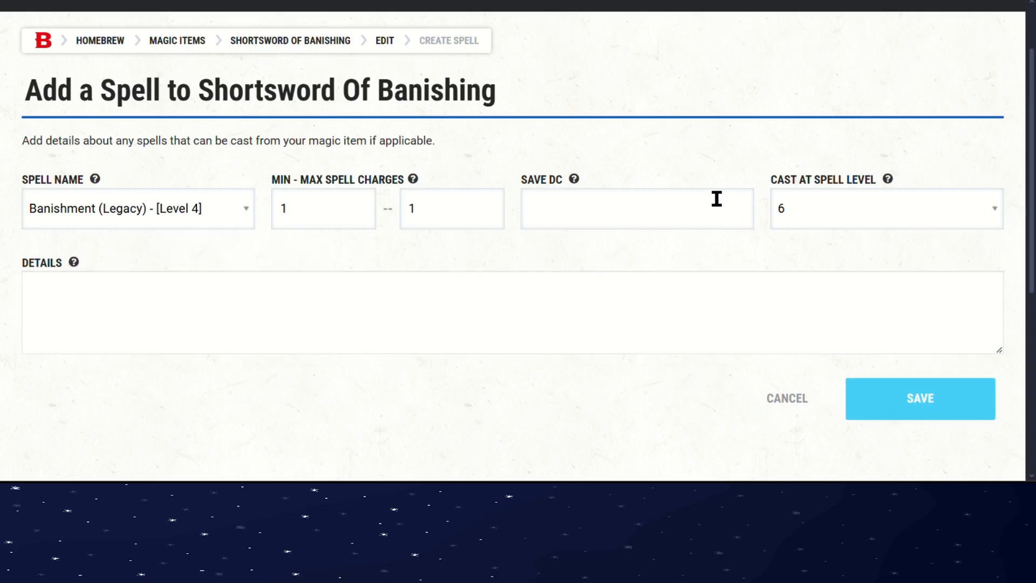
- Look over the sections of the item's edit page and open the Shortsword Of Banishing item page
{"action": "scroll", "coordinate": [637, 264], "scroll_direction": "up", "scroll_amount": 8}
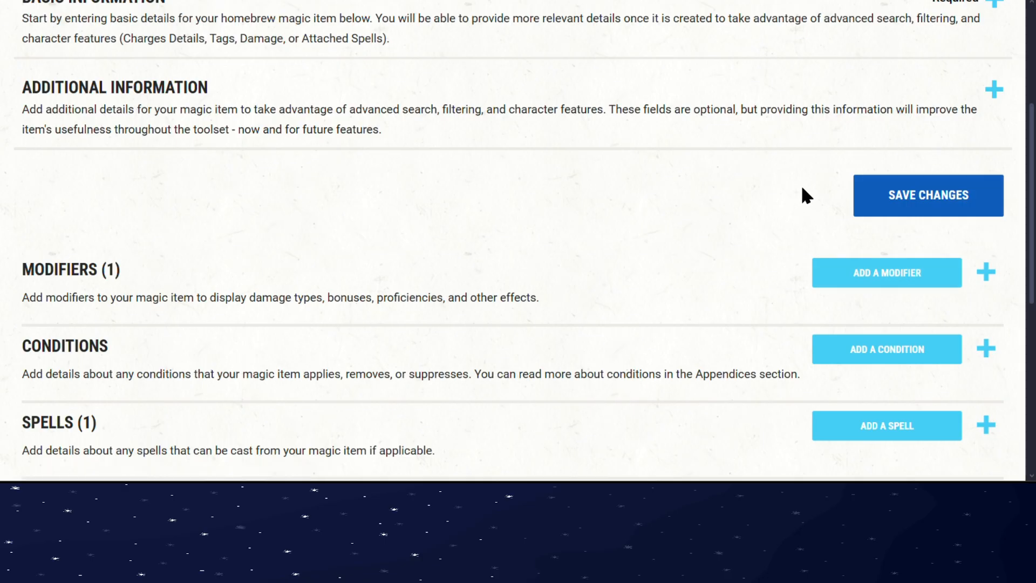
{"action": "scroll", "coordinate": [610, 191], "scroll_direction": "up", "scroll_amount": 4}
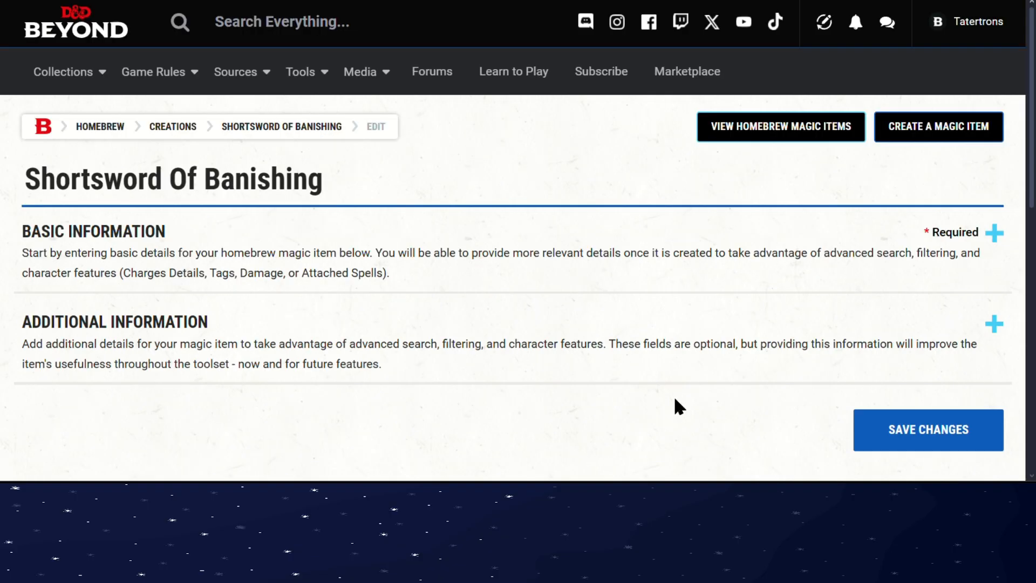
{"action": "scroll", "coordinate": [540, 373], "scroll_direction": "down", "scroll_amount": 3}
{"action": "scroll", "coordinate": [546, 317], "scroll_direction": "down", "scroll_amount": 2}
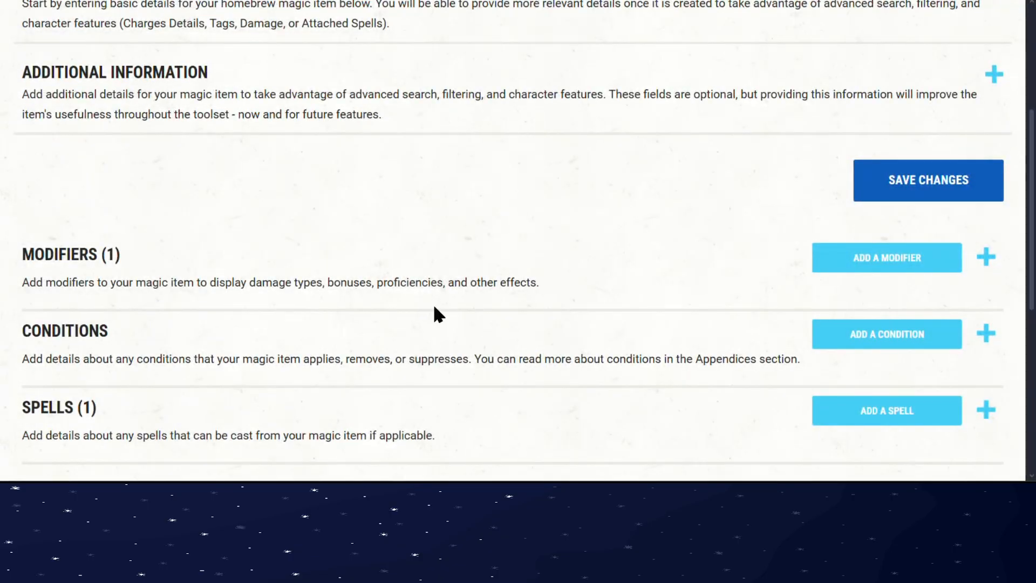
{"action": "scroll", "coordinate": [435, 313], "scroll_direction": "up", "scroll_amount": 3}
{"action": "scroll", "coordinate": [324, 194], "scroll_direction": "up", "scroll_amount": 1}
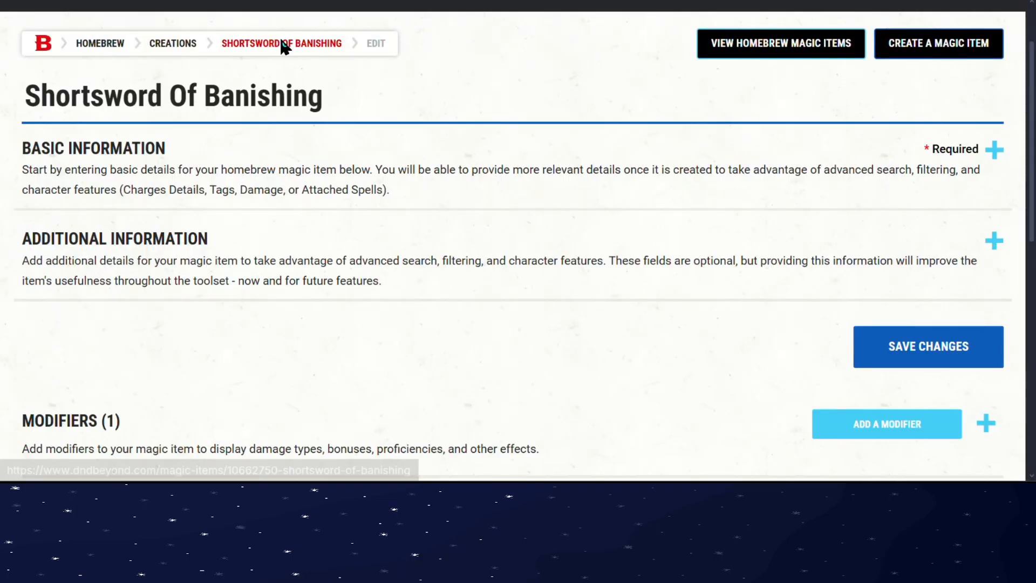
- Review the Shortsword Of Banishing item page, reading its description, Banishment spell link and Vex mastery text
{"action": "scroll", "coordinate": [529, 254], "scroll_direction": "down", "scroll_amount": 1}
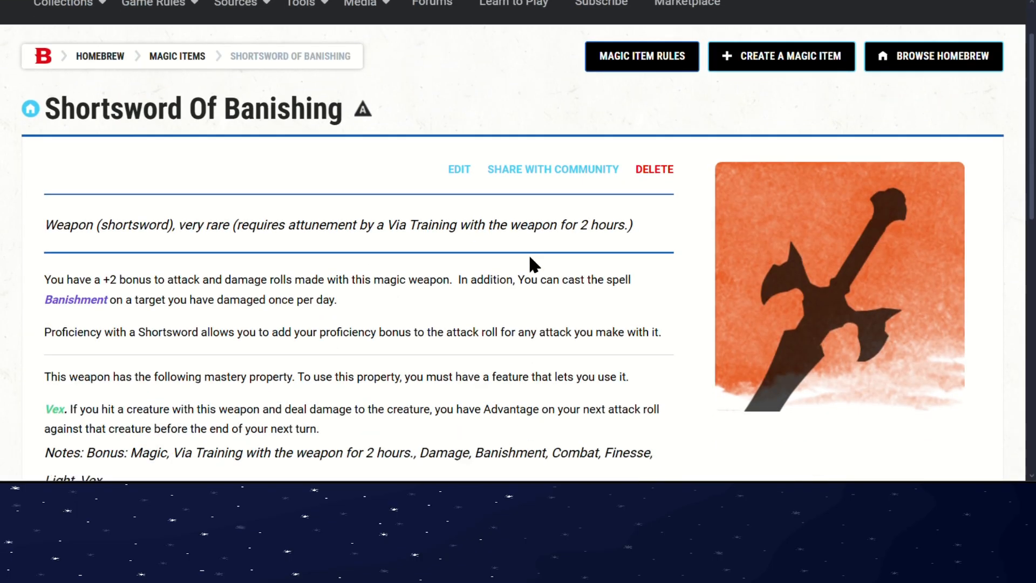
{"action": "scroll", "coordinate": [580, 235], "scroll_direction": "down", "scroll_amount": 1}
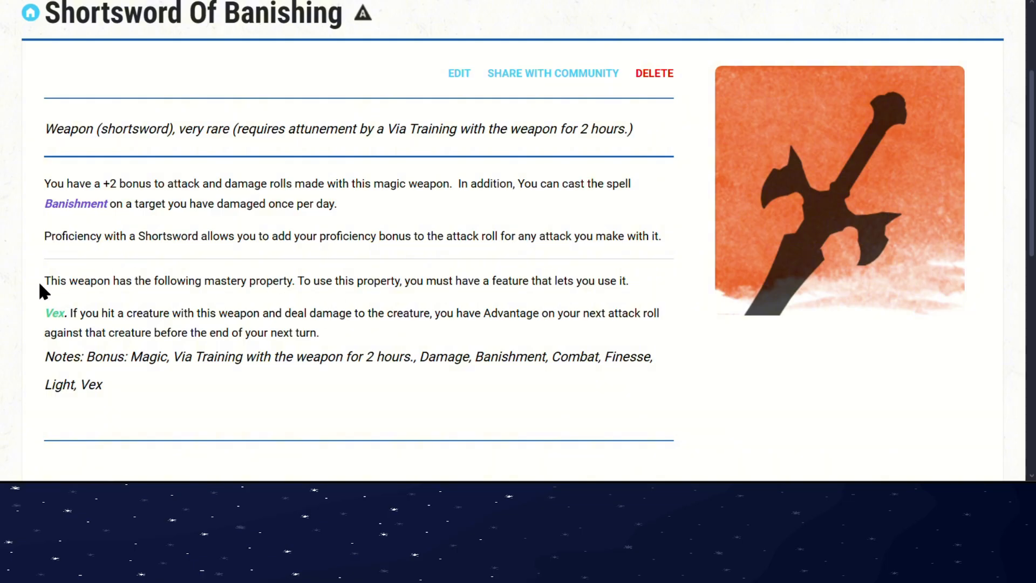
{"action": "left_click_drag", "start_coordinate": [51, 280], "coordinate": [359, 338]}
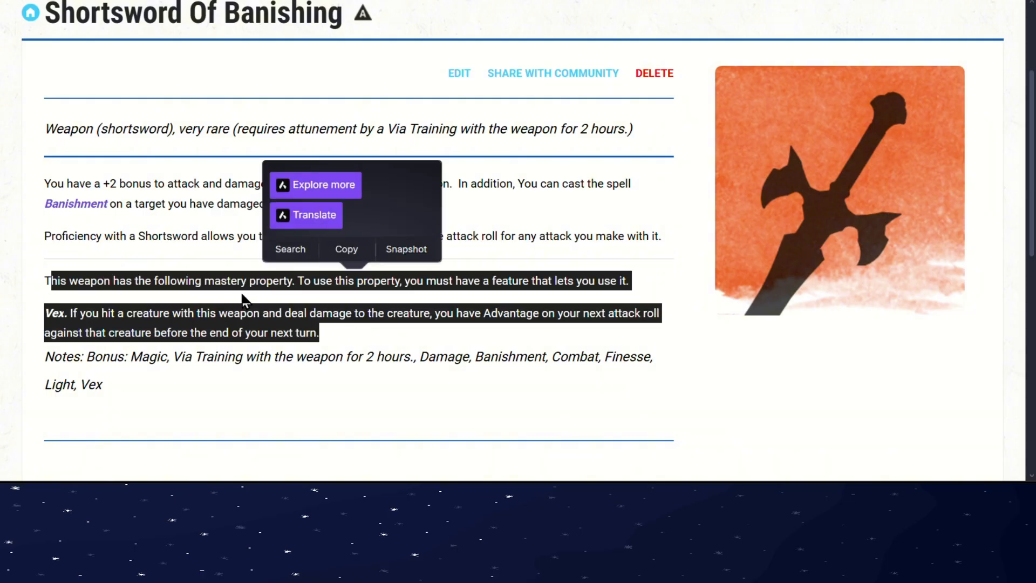
{"action": "left_click", "coordinate": [134, 233]}
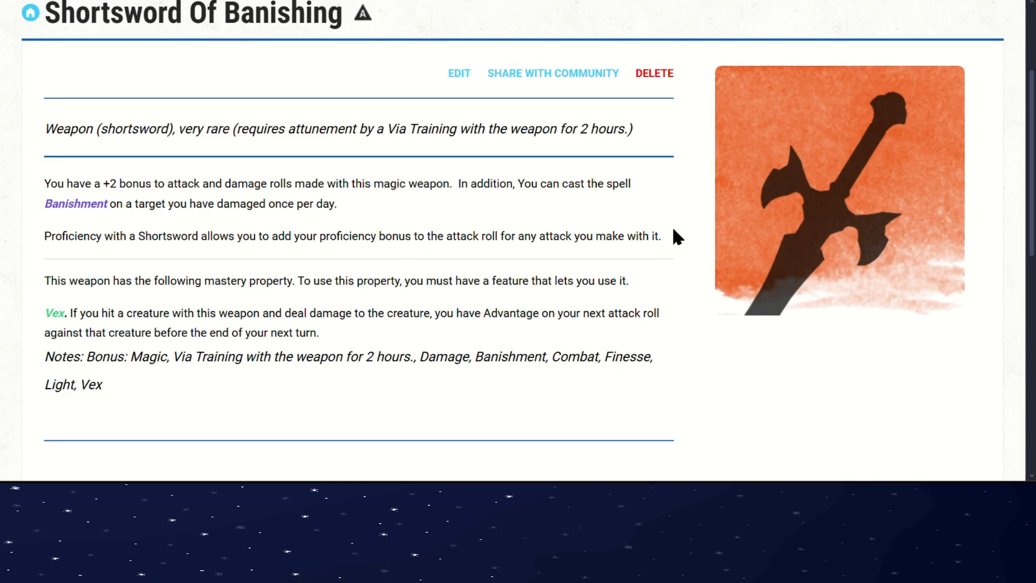
{"action": "left_click_drag", "start_coordinate": [673, 236], "coordinate": [3, 192]}
{"action": "left_click", "coordinate": [132, 183]}
{"action": "mouse_move", "coordinate": [86, 208]}
- Reopen the item for editing and append to its description "This does not require an action and/or bonus action, but does still require Components."
{"action": "left_click", "coordinate": [460, 73]}
{"action": "scroll", "coordinate": [363, 222], "scroll_direction": "down", "scroll_amount": 5}
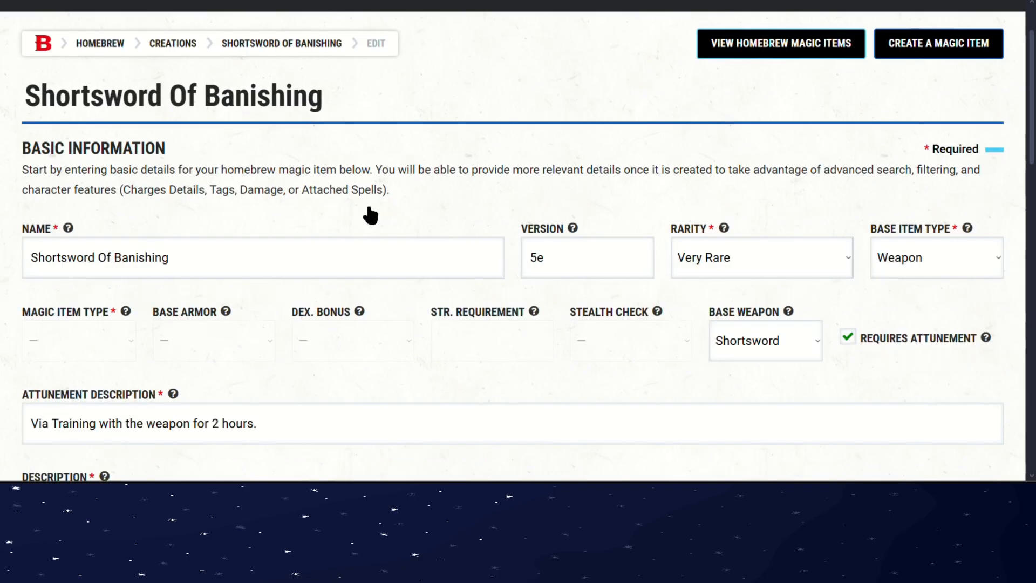
{"action": "scroll", "coordinate": [523, 265], "scroll_direction": "down", "scroll_amount": 3}
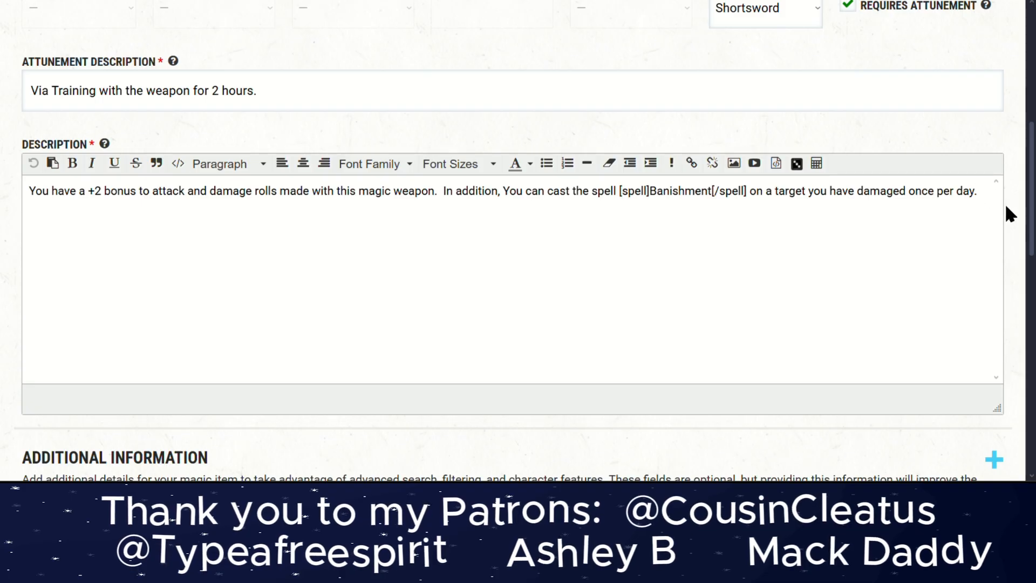
{"action": "key", "text": "Return"}
{"action": "type", "text": "This d"}
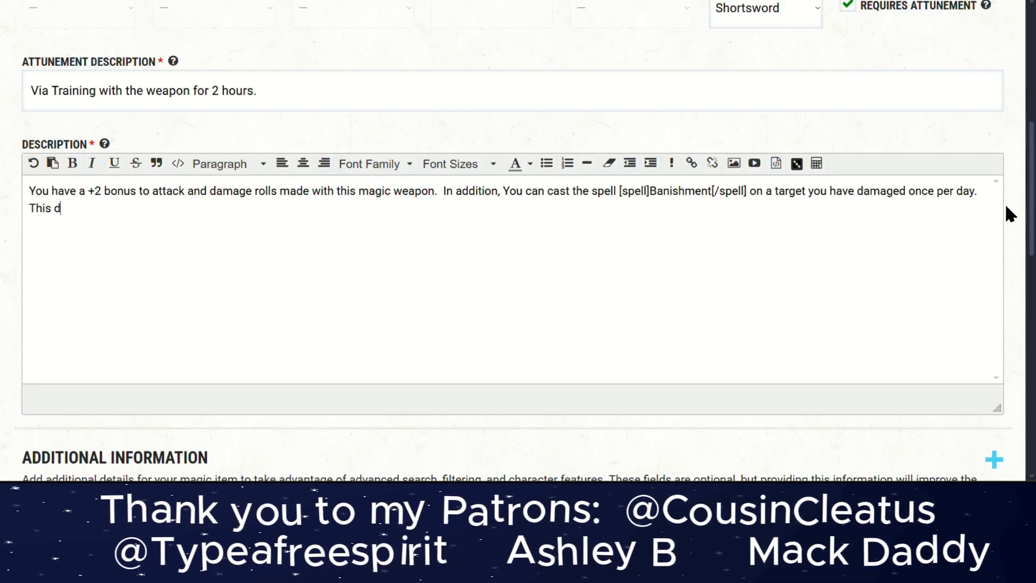
{"action": "type", "text": "oes not re"}
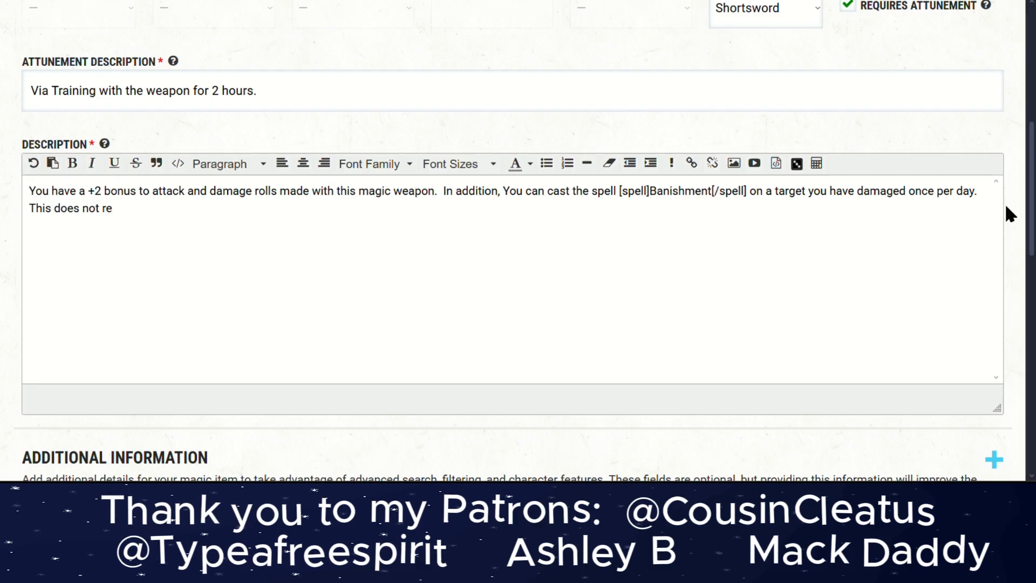
{"action": "type", "text": "quire a"}
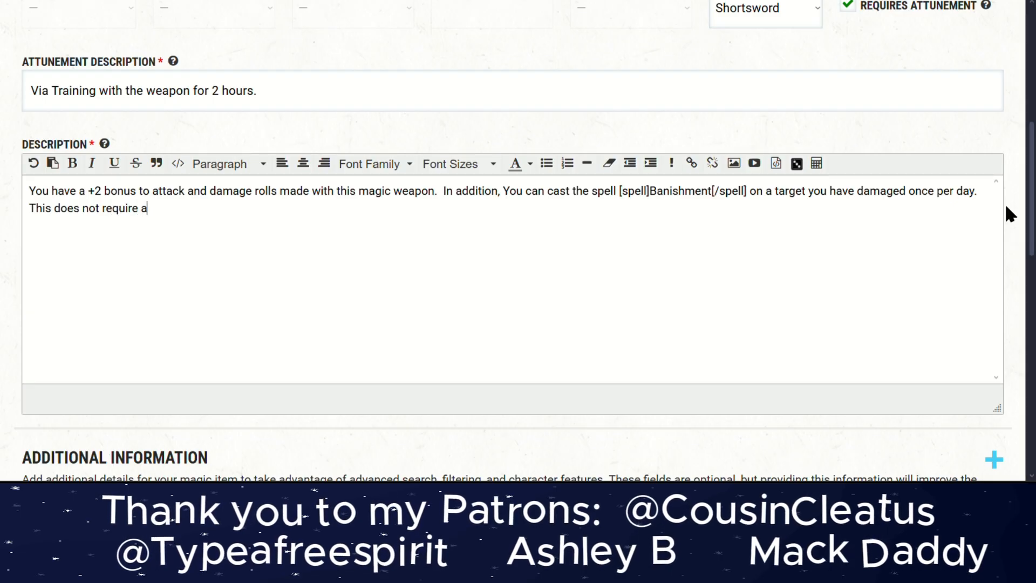
{"action": "type", "text": "n action "}
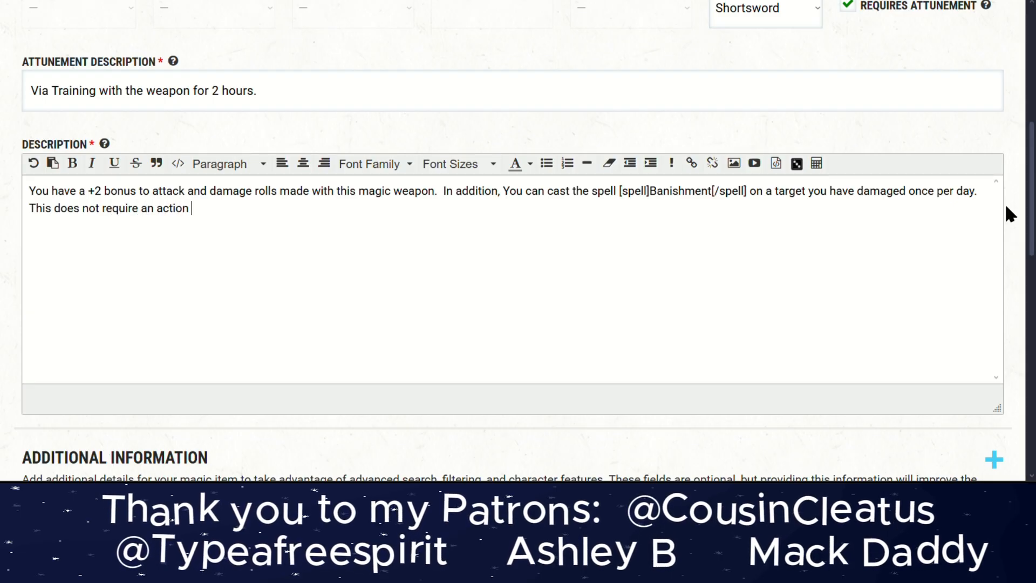
{"action": "type", "text": "and/or b"}
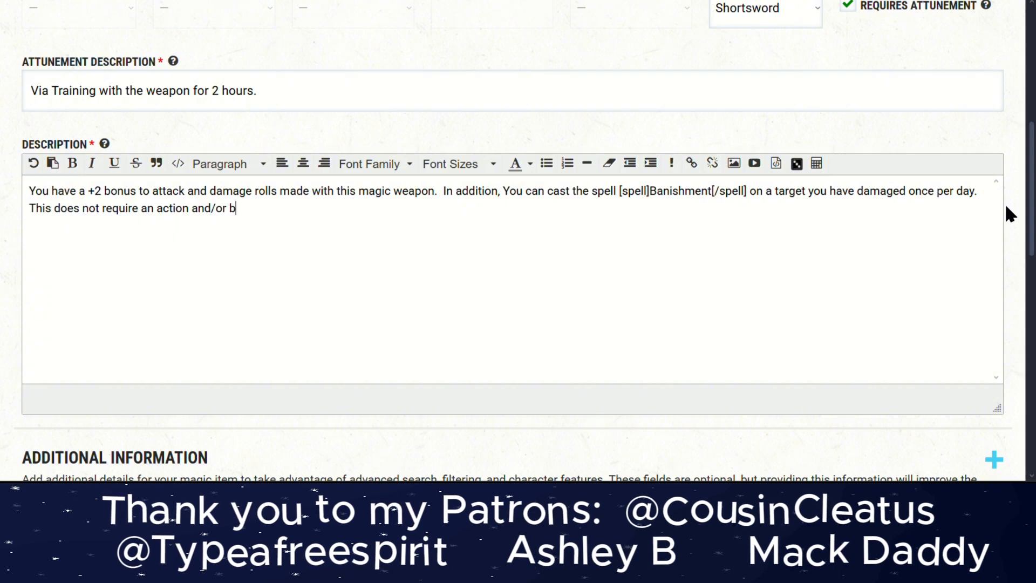
{"action": "type", "text": "onus action,"}
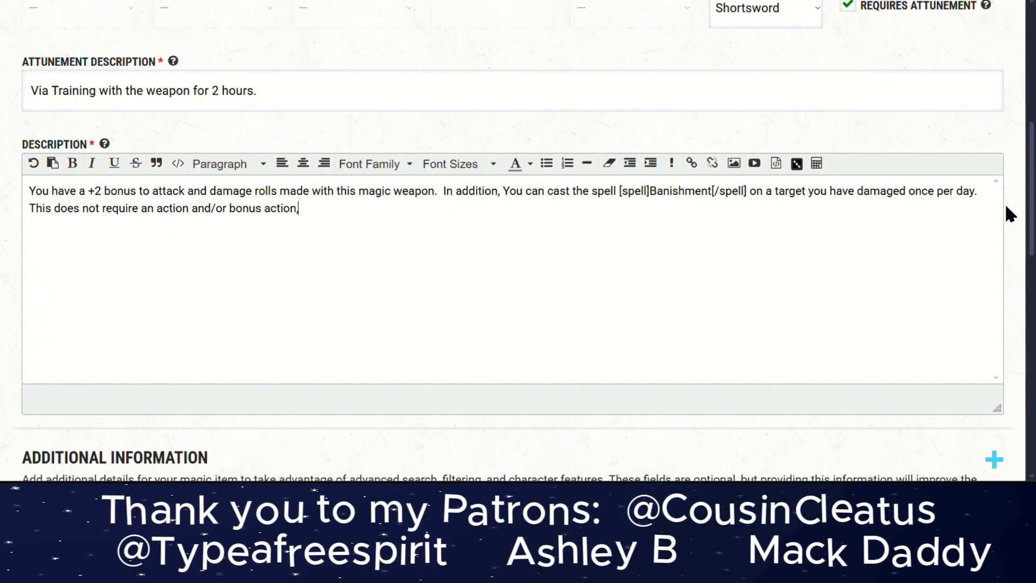
{"action": "type", "text": " but"}
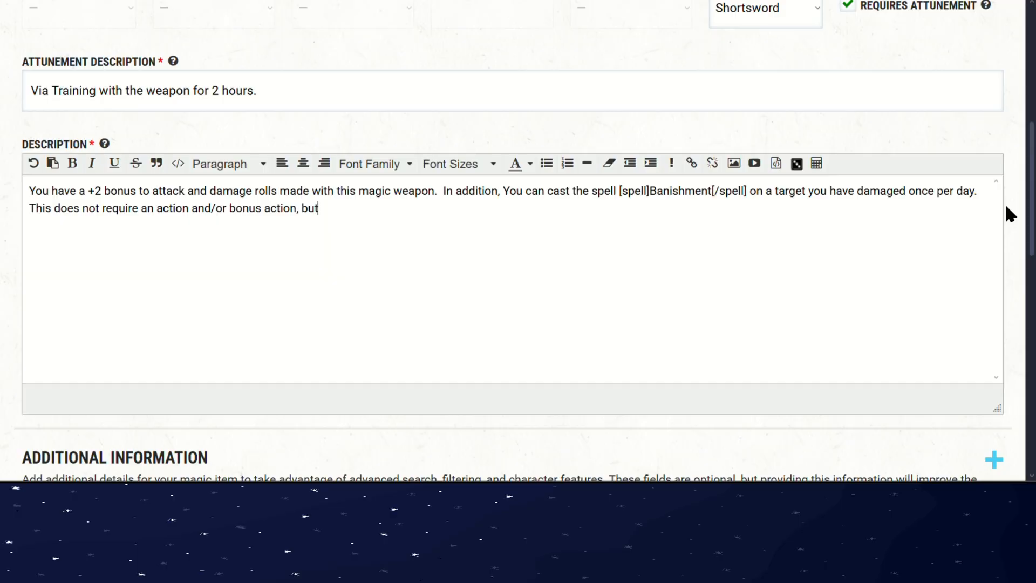
{"action": "type", "text": " does still require"}
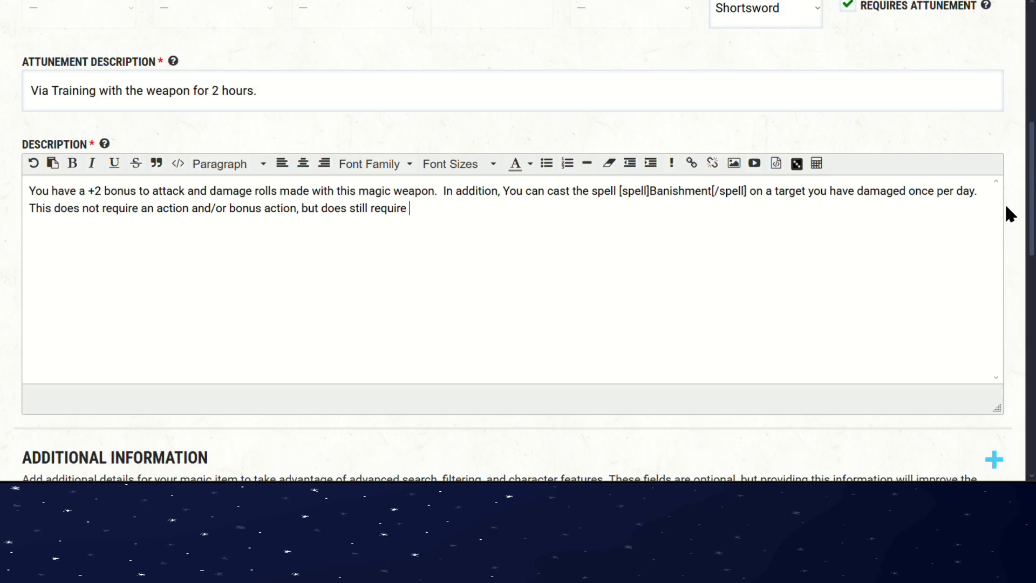
{"action": "type", "text": " Components."}
- Collapse the Basic Information section and save the changes to the magic item
{"action": "scroll", "coordinate": [886, 283], "scroll_direction": "down", "scroll_amount": 3}
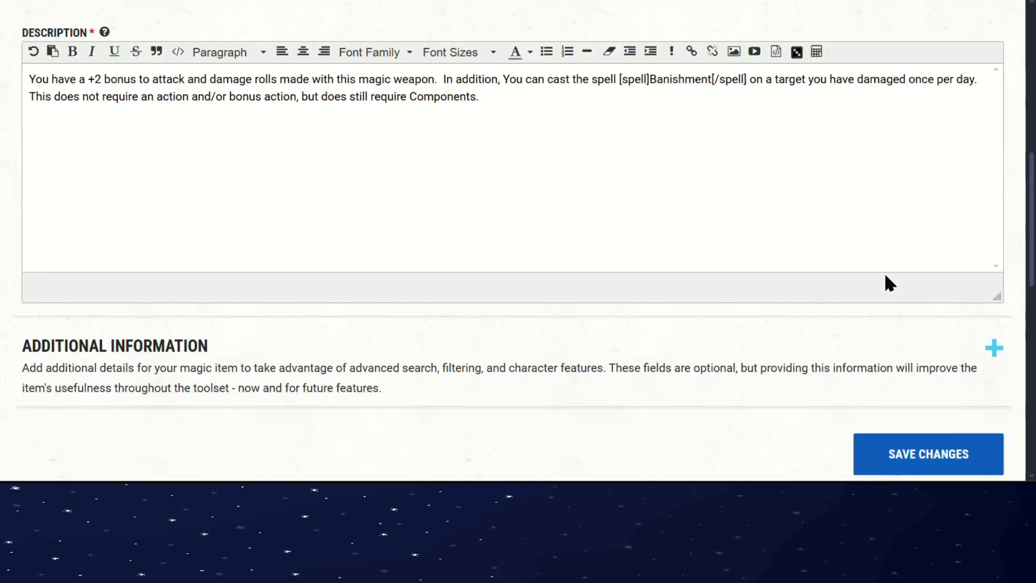
{"action": "scroll", "coordinate": [909, 331], "scroll_direction": "up", "scroll_amount": 10}
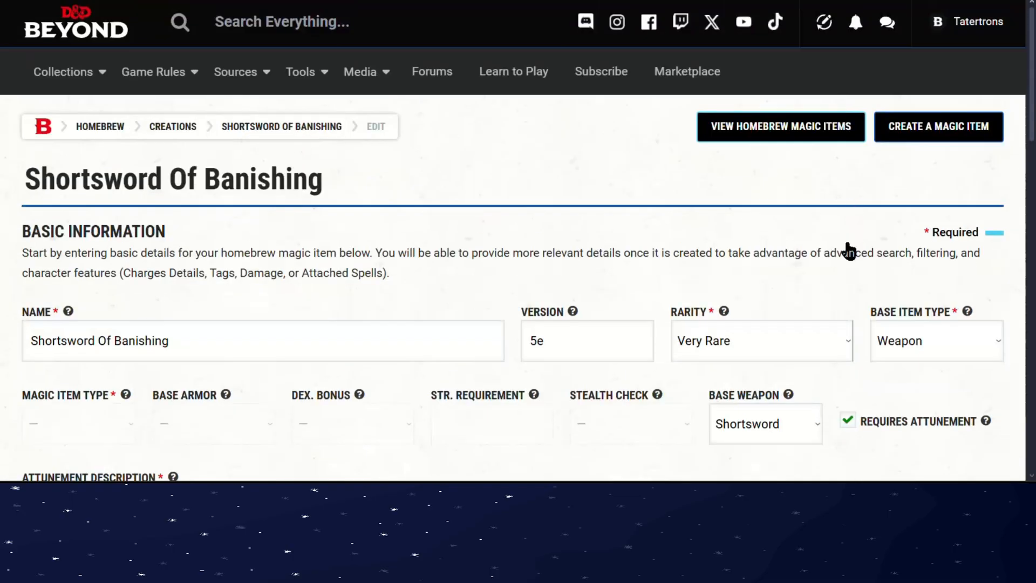
{"action": "left_click", "coordinate": [994, 233]}
{"action": "scroll", "coordinate": [948, 309], "scroll_direction": "down", "scroll_amount": 3}
{"action": "left_click", "coordinate": [931, 263]}
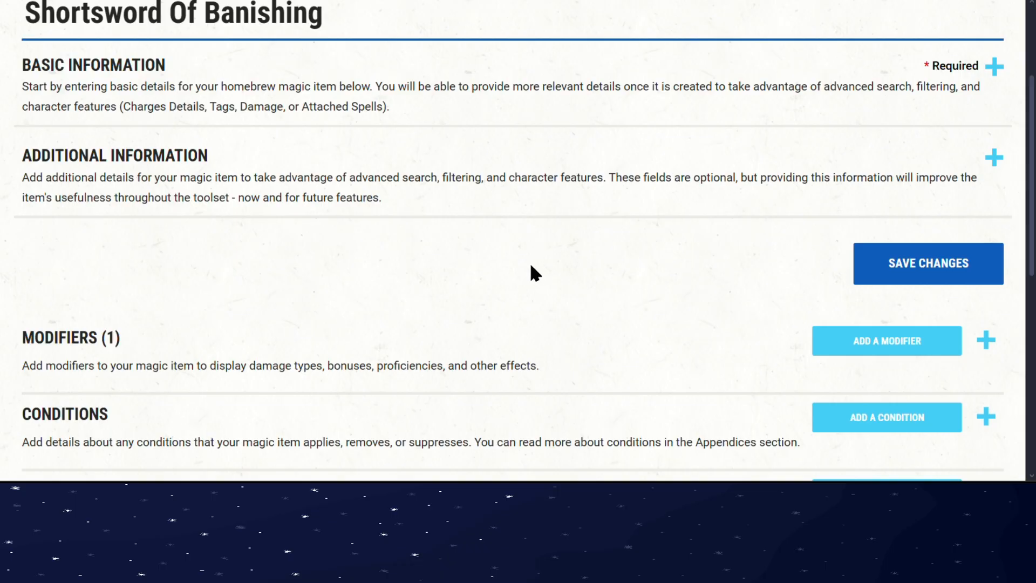
- Open the Shortsword Of Banishing item page and look over its attunement line, description and mastery text
{"action": "scroll", "coordinate": [620, 261], "scroll_direction": "up", "scroll_amount": 3}
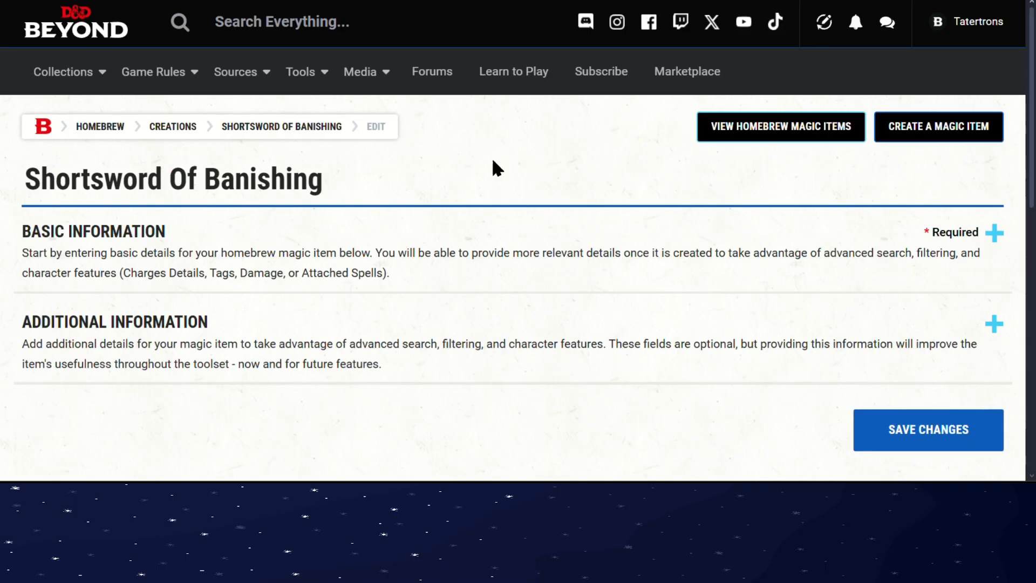
{"action": "left_click", "coordinate": [305, 128]}
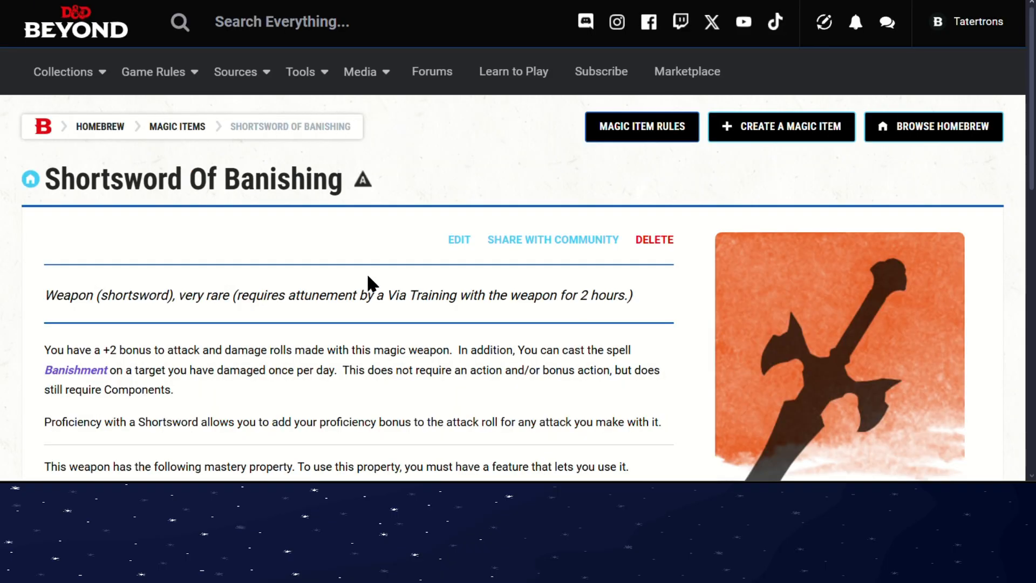
{"action": "scroll", "coordinate": [467, 280], "scroll_direction": "down", "scroll_amount": 3}
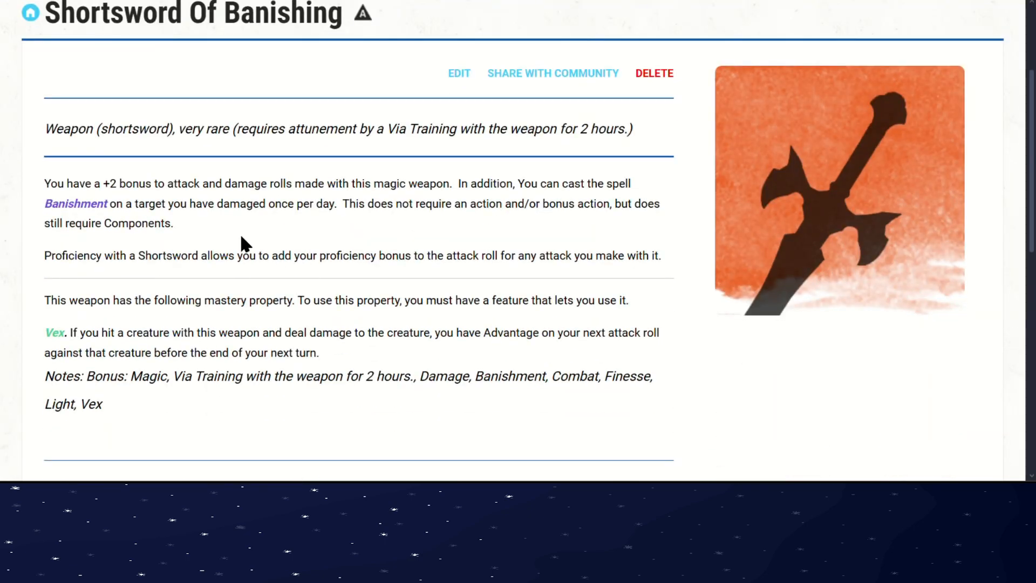
{"action": "scroll", "coordinate": [225, 224], "scroll_direction": "up", "scroll_amount": 3}
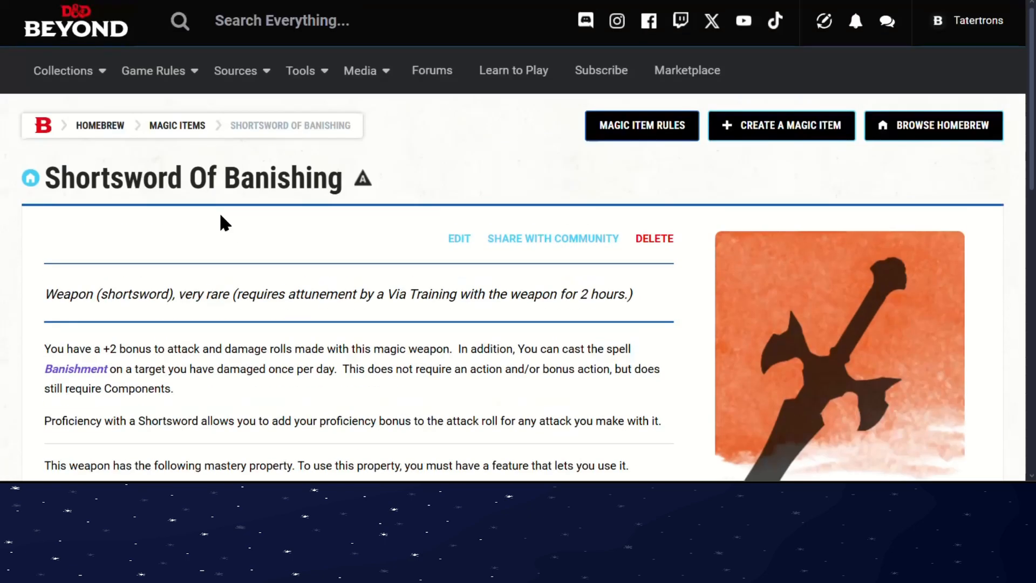
{"action": "scroll", "coordinate": [232, 233], "scroll_direction": "down", "scroll_amount": 3}
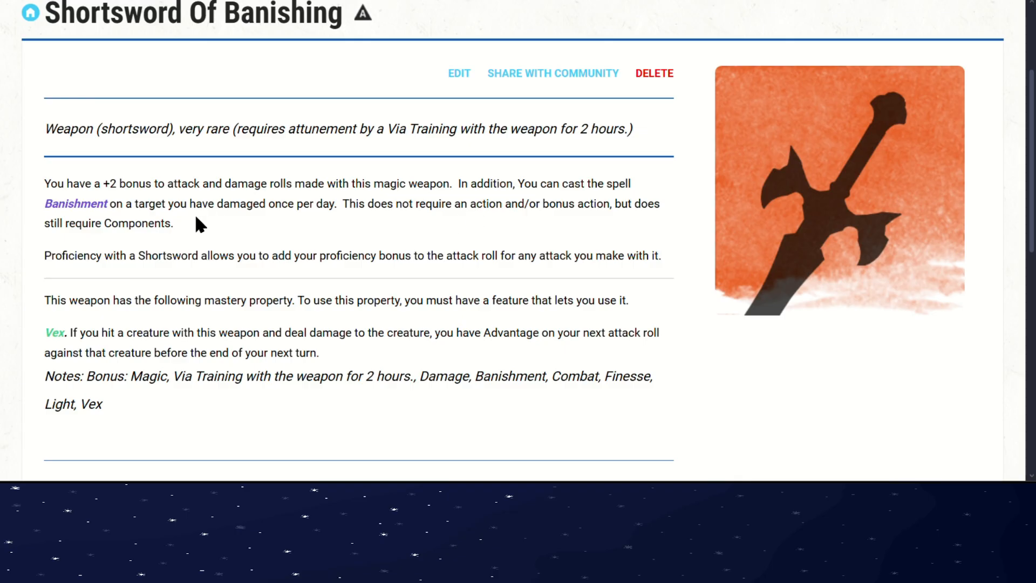
- Examine the description's Banishment sentence, the linked spell's details, and the wording about actions and components
{"action": "left_click_drag", "start_coordinate": [161, 205], "coordinate": [264, 206]}
{"action": "left_click", "coordinate": [271, 206]}
{"action": "mouse_move", "coordinate": [74, 208]}
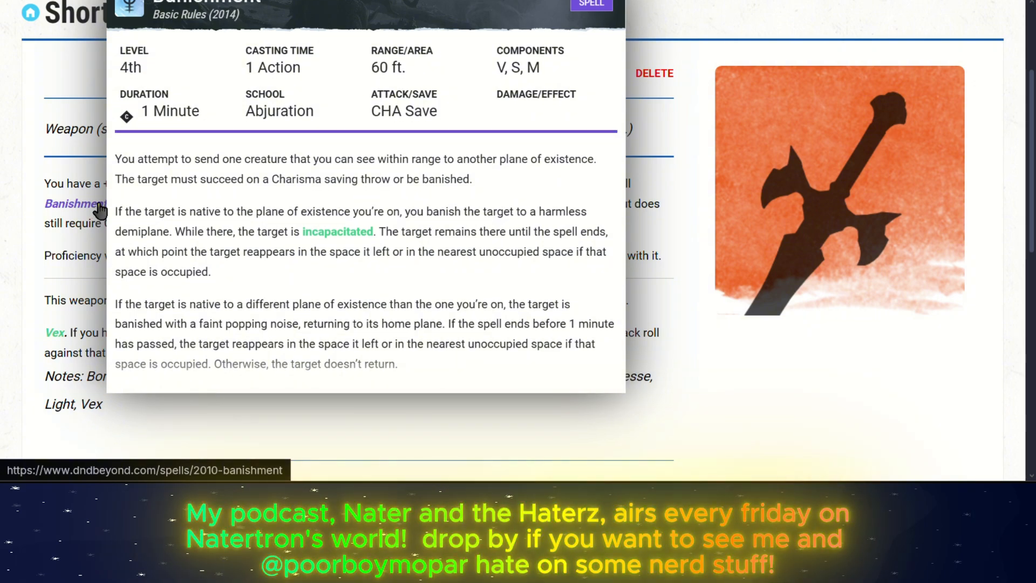
{"action": "left_click_drag", "start_coordinate": [172, 221], "coordinate": [345, 202]}
{"action": "left_click", "coordinate": [274, 213]}
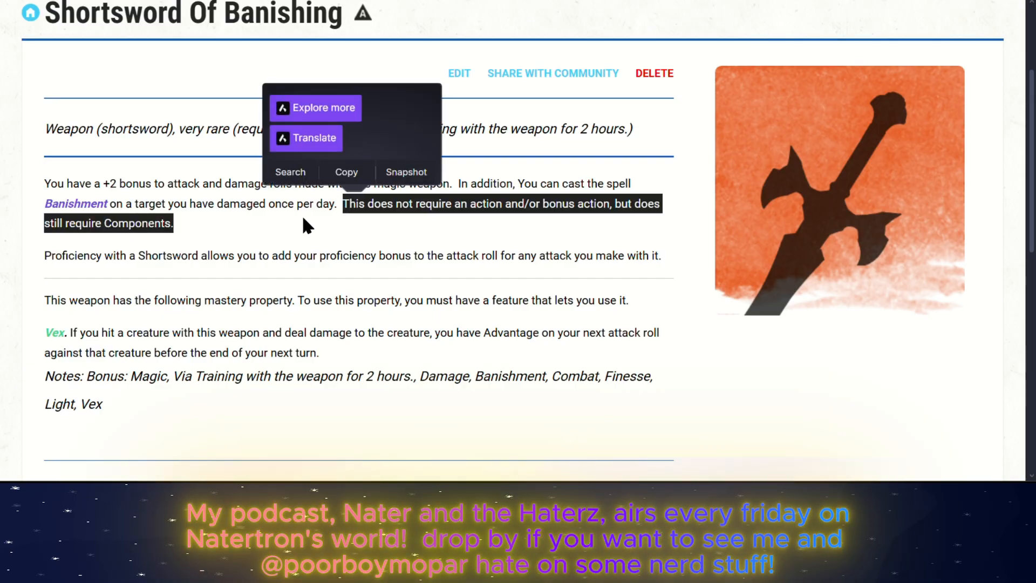
{"action": "left_click", "coordinate": [286, 222]}
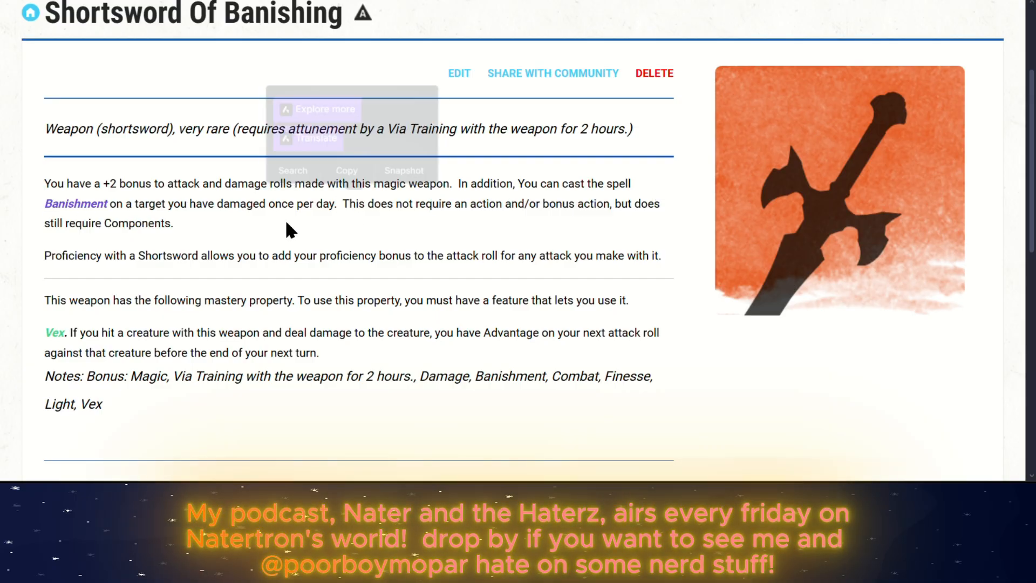
{"action": "left_click_drag", "start_coordinate": [176, 220], "coordinate": [103, 204]}
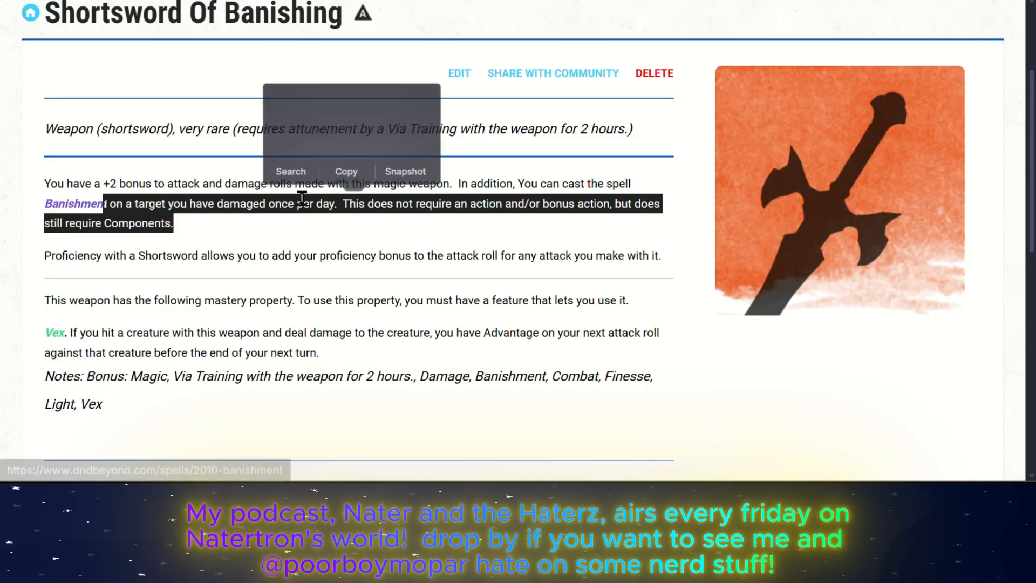
{"action": "left_click", "coordinate": [197, 221]}
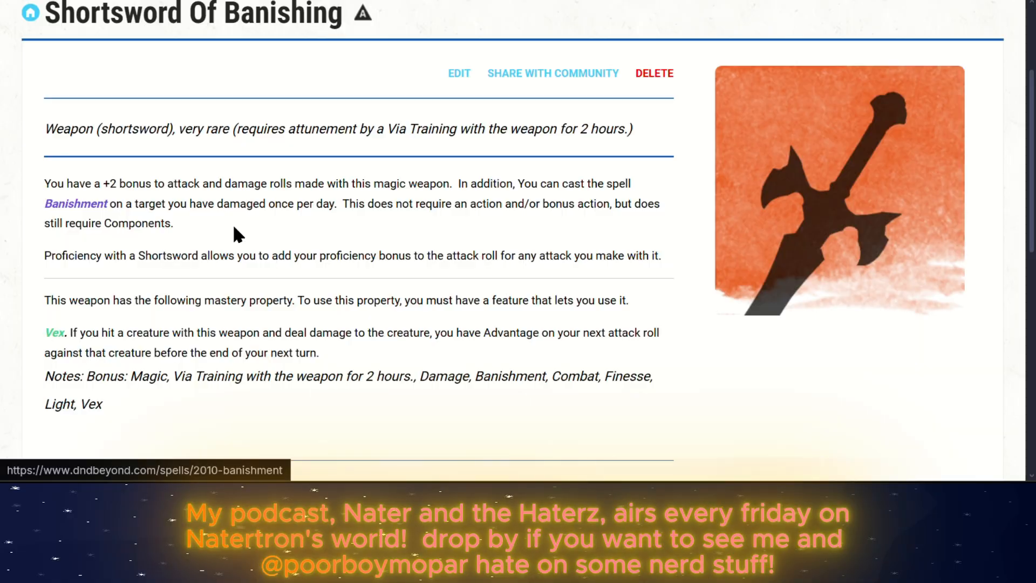
- Share the Shortsword Of Banishing with the community and submit it for public homebrew access
{"action": "scroll", "coordinate": [369, 212], "scroll_direction": "up", "scroll_amount": 1}
{"action": "scroll", "coordinate": [323, 205], "scroll_direction": "down", "scroll_amount": 2}
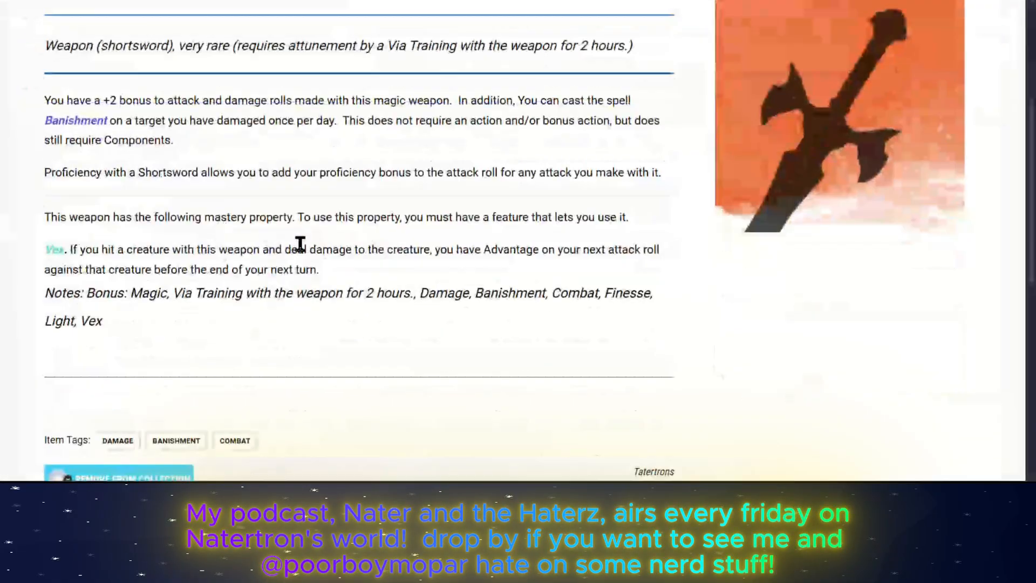
{"action": "scroll", "coordinate": [262, 218], "scroll_direction": "down", "scroll_amount": 5}
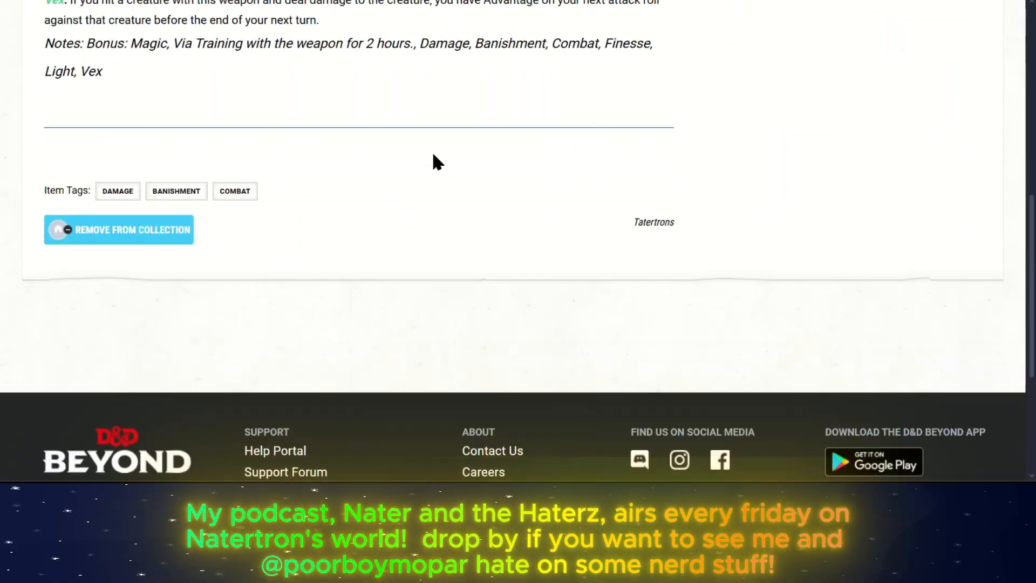
{"action": "scroll", "coordinate": [437, 162], "scroll_direction": "up", "scroll_amount": 10}
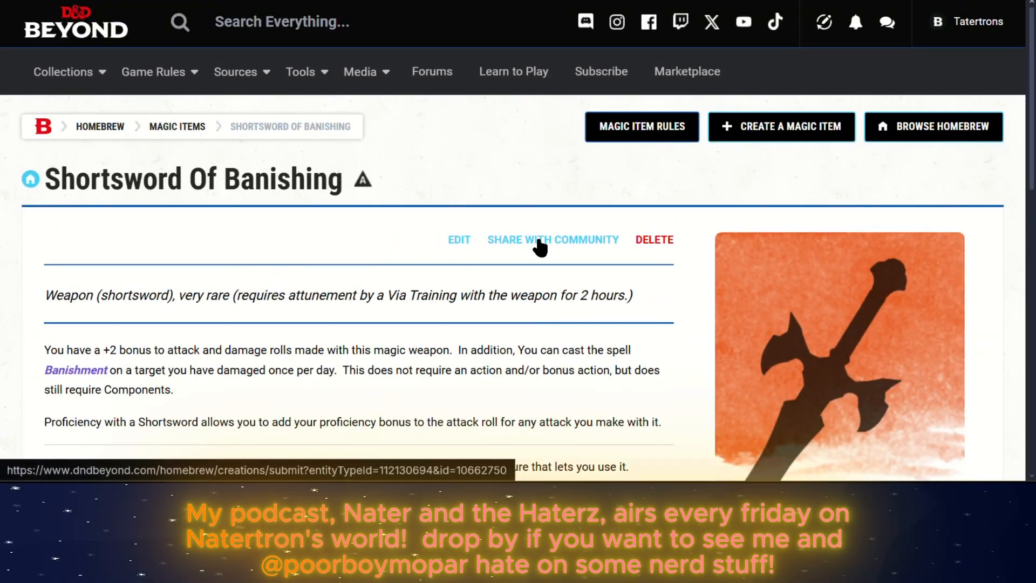
{"action": "left_click", "coordinate": [537, 243]}
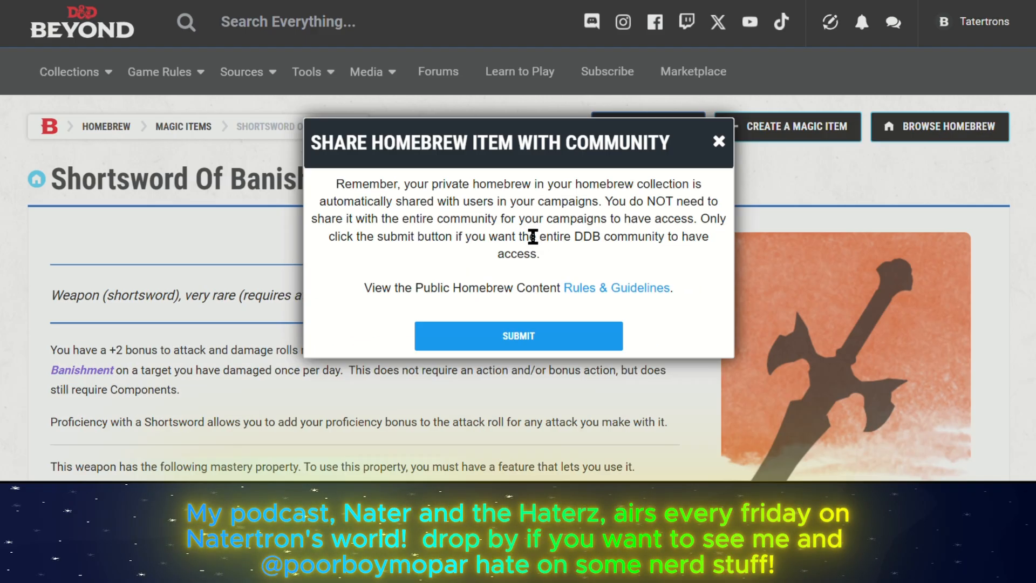
{"action": "left_click", "coordinate": [518, 337]}
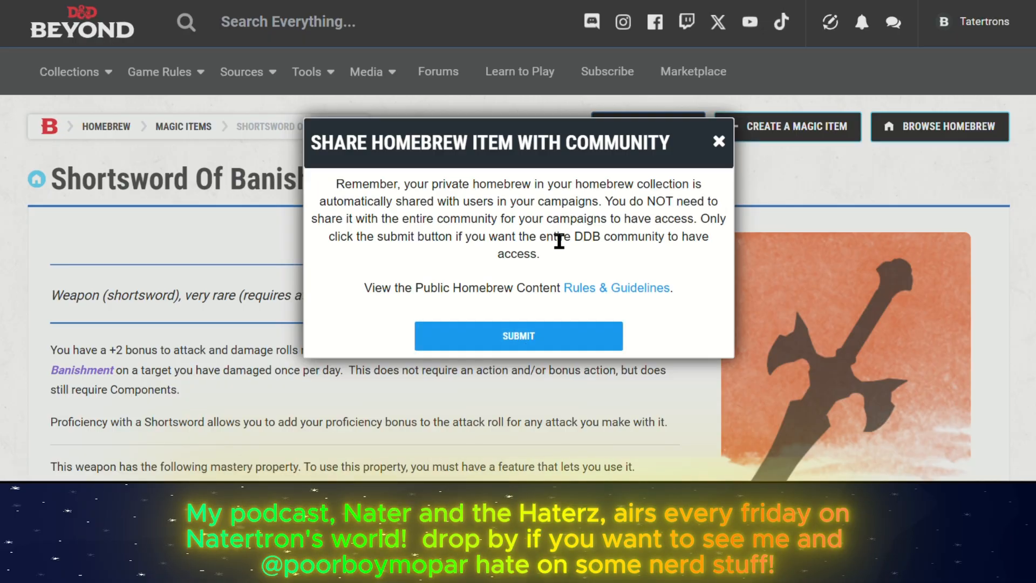
- Review the shared item's full text from the description through the notes, including the Banishment spell details
{"action": "scroll", "coordinate": [356, 229], "scroll_direction": "down", "scroll_amount": 1}
{"action": "scroll", "coordinate": [356, 229], "scroll_direction": "down", "scroll_amount": 2}
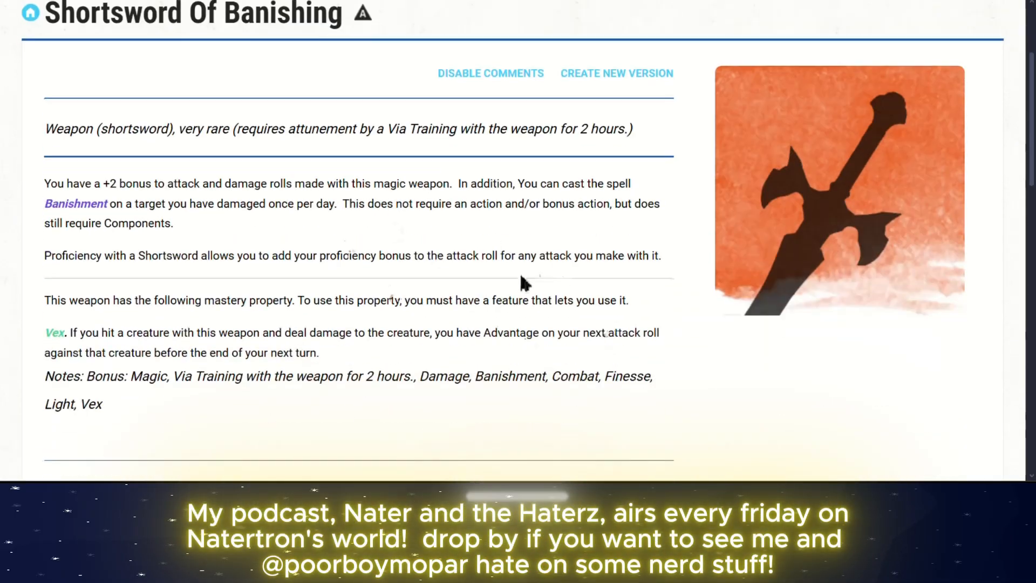
{"action": "left_click_drag", "start_coordinate": [486, 425], "coordinate": [18, 141]}
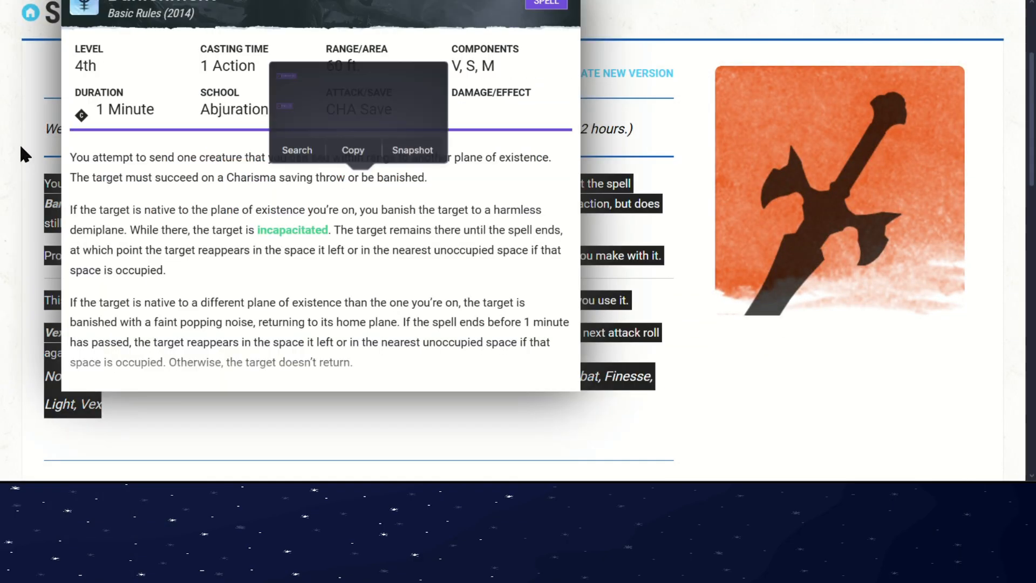
{"action": "left_click", "coordinate": [18, 142]}
{"action": "mouse_move", "coordinate": [88, 216]}
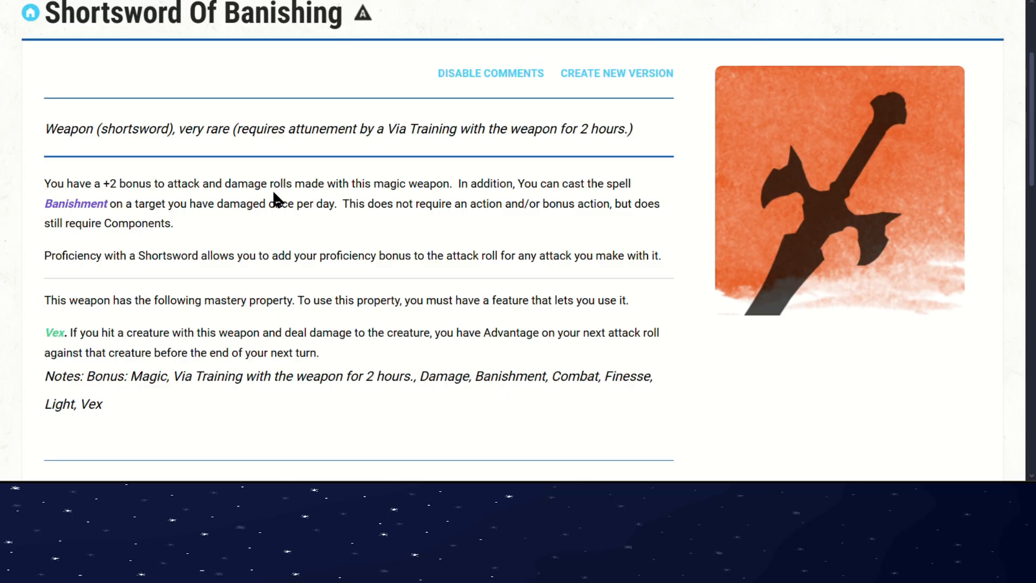
{"action": "triple_click", "coordinate": [216, 221]}
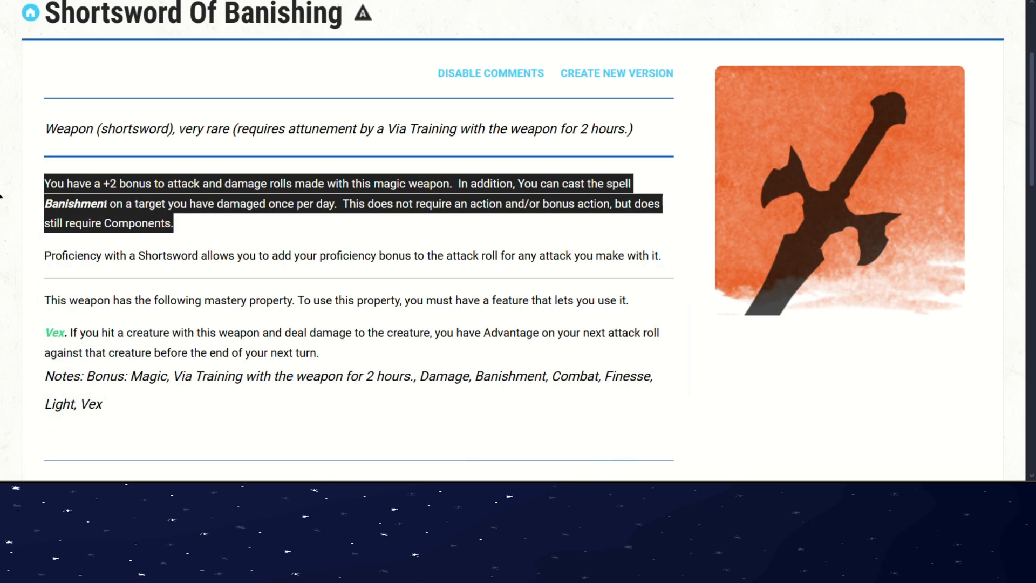
{"action": "left_click", "coordinate": [222, 216]}
- Reread the first description paragraph covering the +2 bonus, the Banishment casting and the component requirement
{"action": "scroll", "coordinate": [532, 253], "scroll_direction": "up", "scroll_amount": 2}
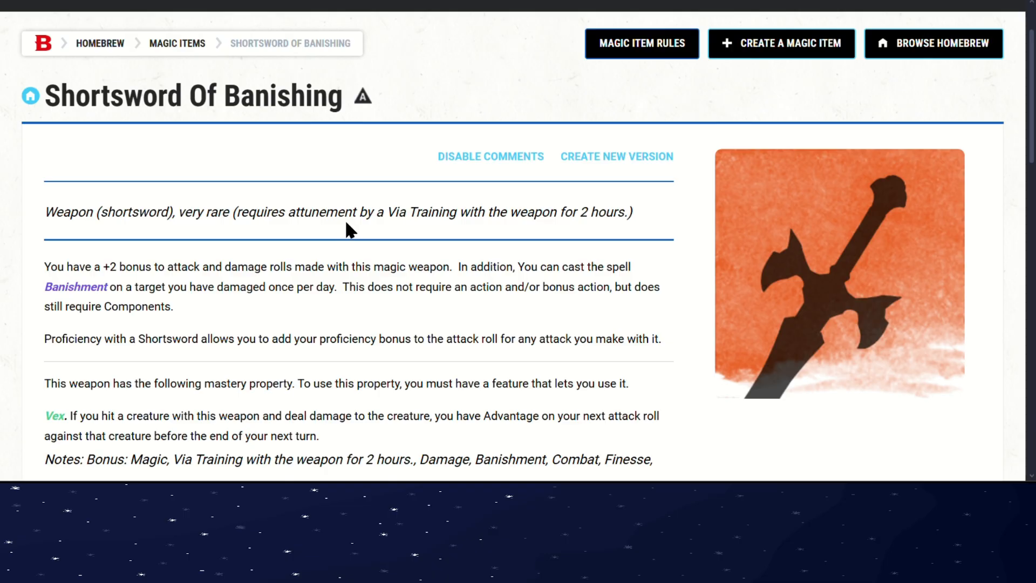
{"action": "left_click_drag", "start_coordinate": [196, 287], "coordinate": [85, 296]}
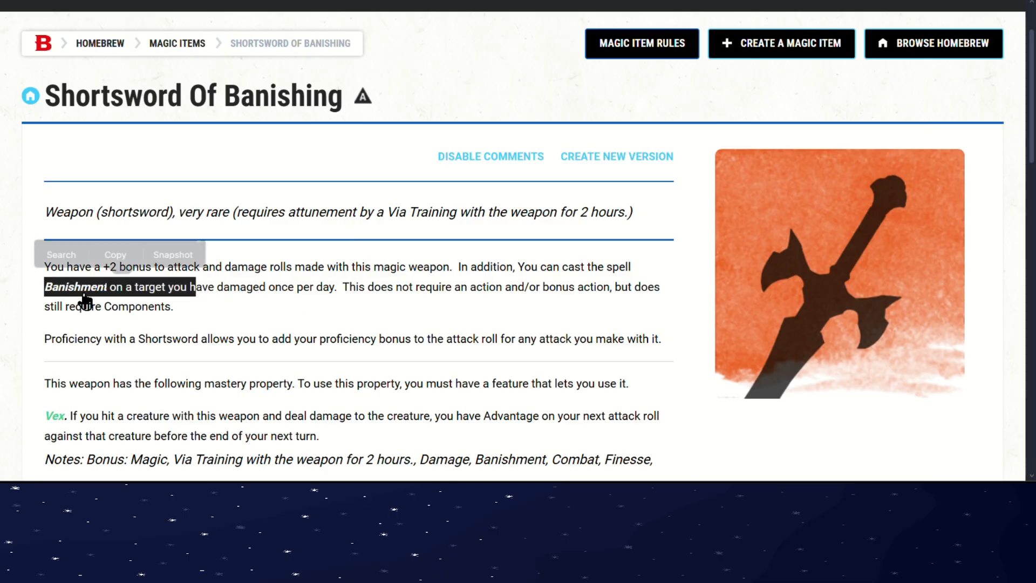
{"action": "left_click", "coordinate": [193, 302]}
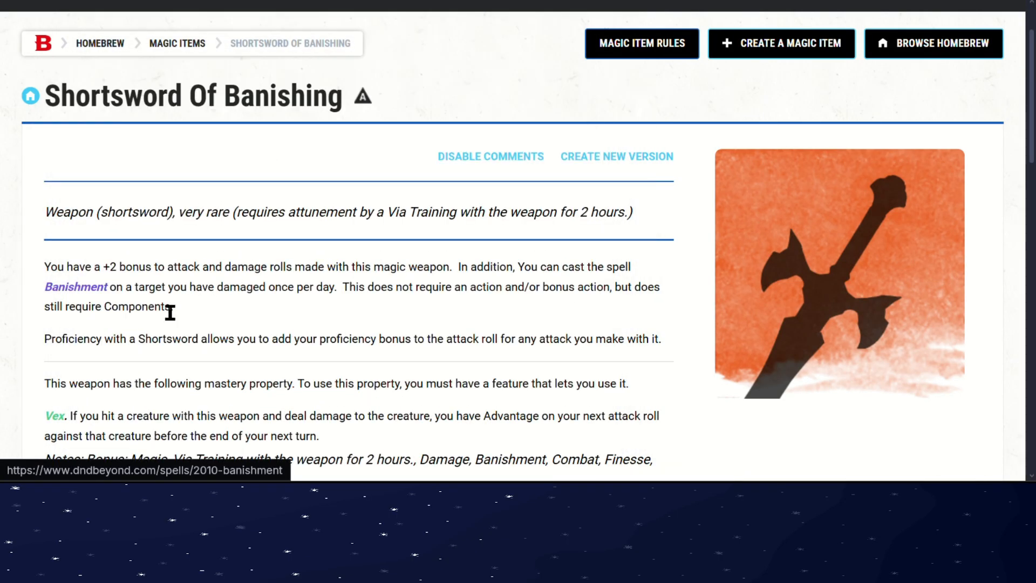
{"action": "left_click_drag", "start_coordinate": [189, 309], "coordinate": [45, 287]}
{"action": "left_click", "coordinate": [218, 317]}
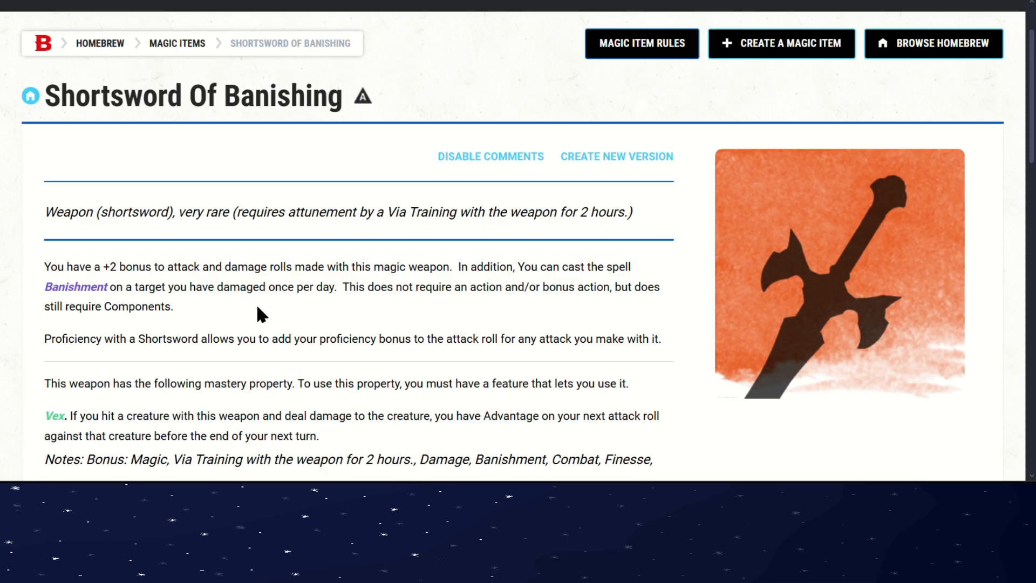
{"action": "left_click_drag", "start_coordinate": [189, 300], "coordinate": [28, 260]}
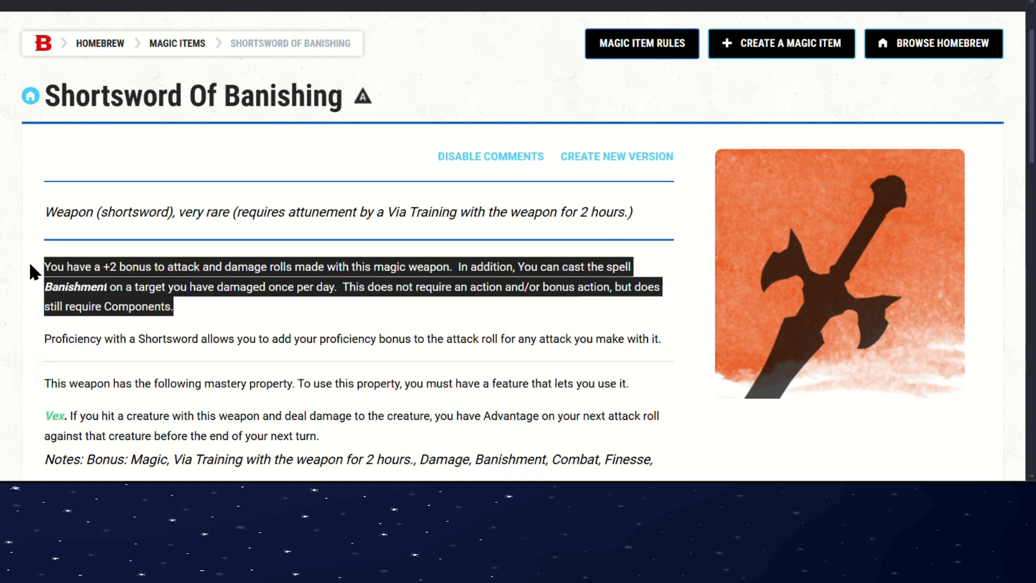
{"action": "left_click", "coordinate": [174, 296]}
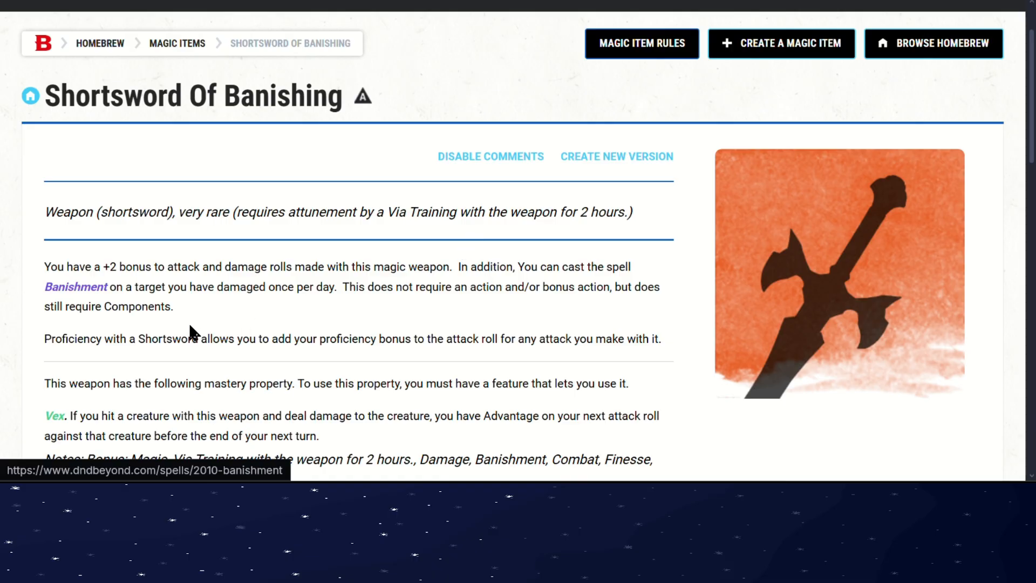
{"action": "scroll", "coordinate": [692, 241], "scroll_direction": "up", "scroll_amount": 2}
{"action": "scroll", "coordinate": [692, 241], "scroll_direction": "down", "scroll_amount": 1}
{"action": "scroll", "coordinate": [692, 241], "scroll_direction": "up", "scroll_amount": 2}
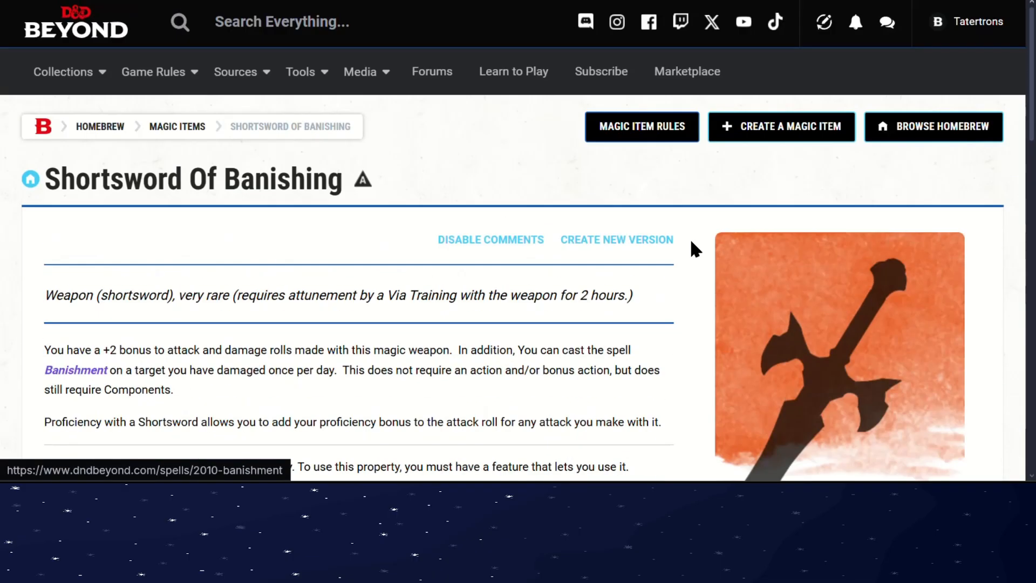
{"action": "scroll", "coordinate": [691, 242], "scroll_direction": "down", "scroll_amount": 2}
{"action": "scroll", "coordinate": [691, 241], "scroll_direction": "up", "scroll_amount": 2}
{"action": "scroll", "coordinate": [292, 259], "scroll_direction": "down", "scroll_amount": 3}
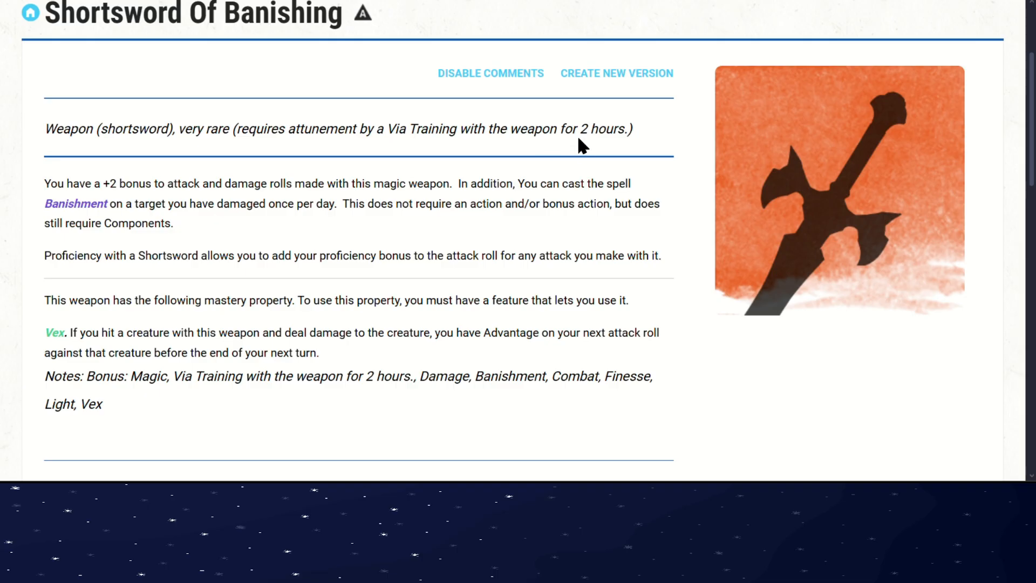
{"action": "scroll", "coordinate": [388, 208], "scroll_direction": "up", "scroll_amount": 3}
{"action": "mouse_move", "coordinate": [367, 71]}
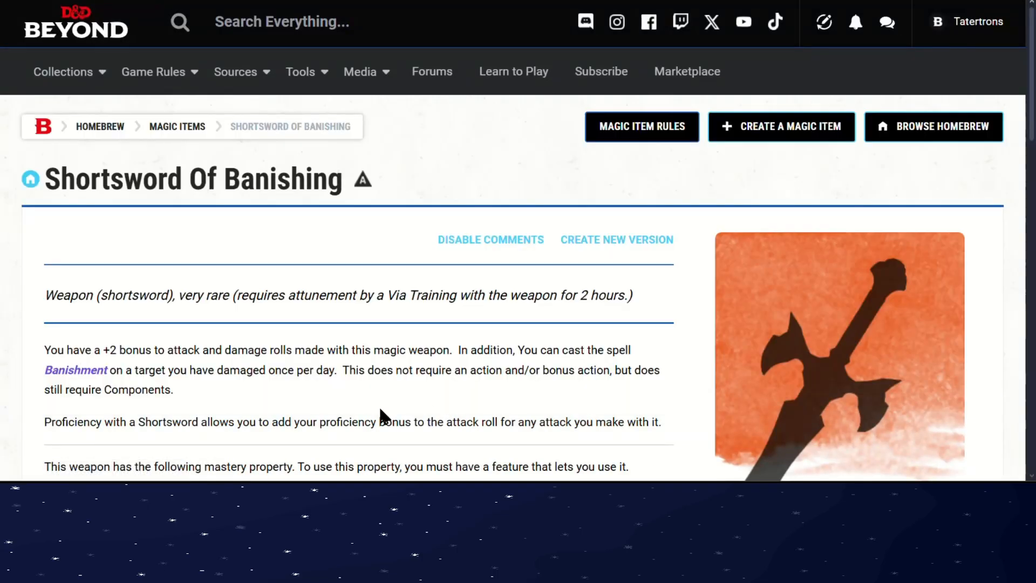
{"action": "scroll", "coordinate": [372, 367], "scroll_direction": "down", "scroll_amount": 3}
{"action": "scroll", "coordinate": [358, 352], "scroll_direction": "up", "scroll_amount": 3}
{"action": "scroll", "coordinate": [540, 345], "scroll_direction": "down", "scroll_amount": 2}
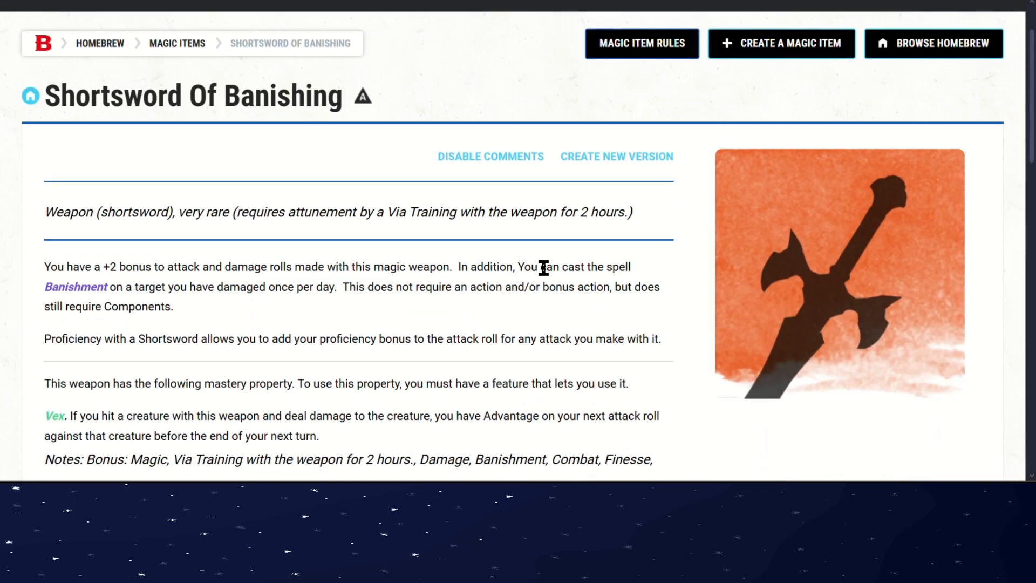
{"action": "scroll", "coordinate": [624, 278], "scroll_direction": "down", "scroll_amount": 2}
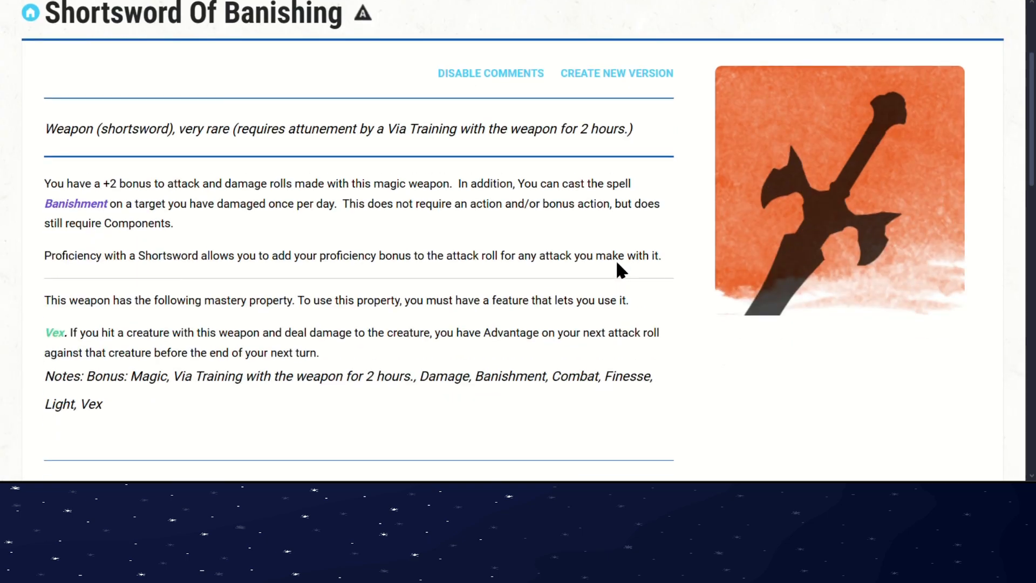
{"action": "scroll", "coordinate": [616, 260], "scroll_direction": "up", "scroll_amount": 4}
{"action": "mouse_move", "coordinate": [64, 72]}
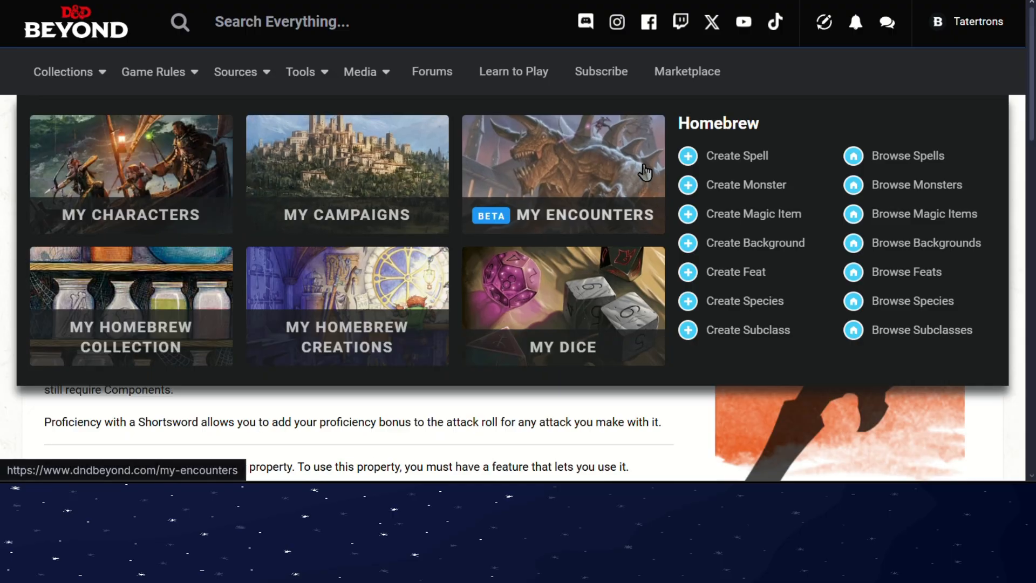
{"action": "scroll", "coordinate": [684, 418], "scroll_direction": "down", "scroll_amount": 5}
{"action": "scroll", "coordinate": [648, 324], "scroll_direction": "up", "scroll_amount": 3}
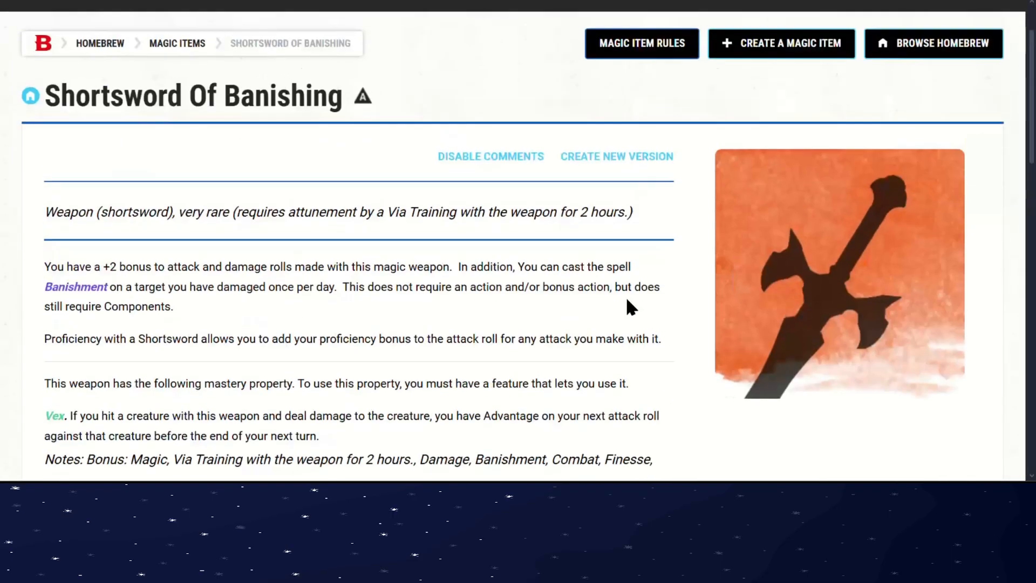
{"action": "scroll", "coordinate": [729, 324], "scroll_direction": "up", "scroll_amount": 2}
{"action": "mouse_move", "coordinate": [111, 53]}
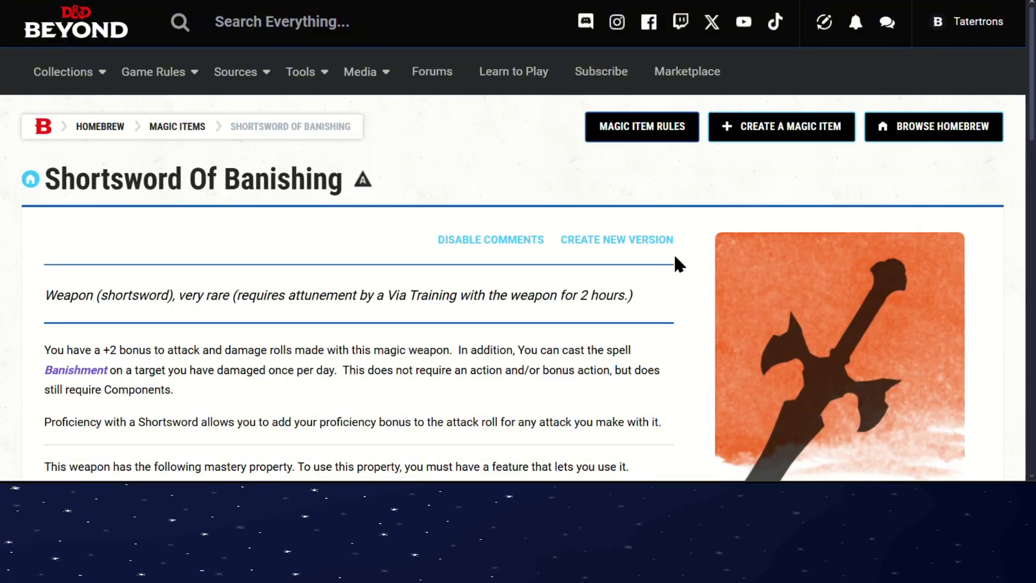
{"action": "scroll", "coordinate": [675, 259], "scroll_direction": "down", "scroll_amount": 3}
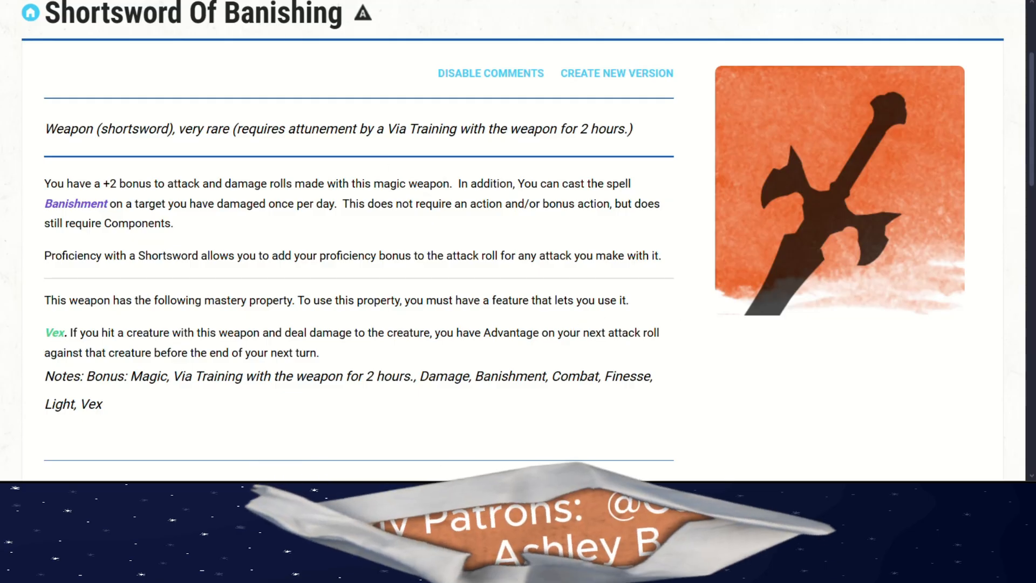